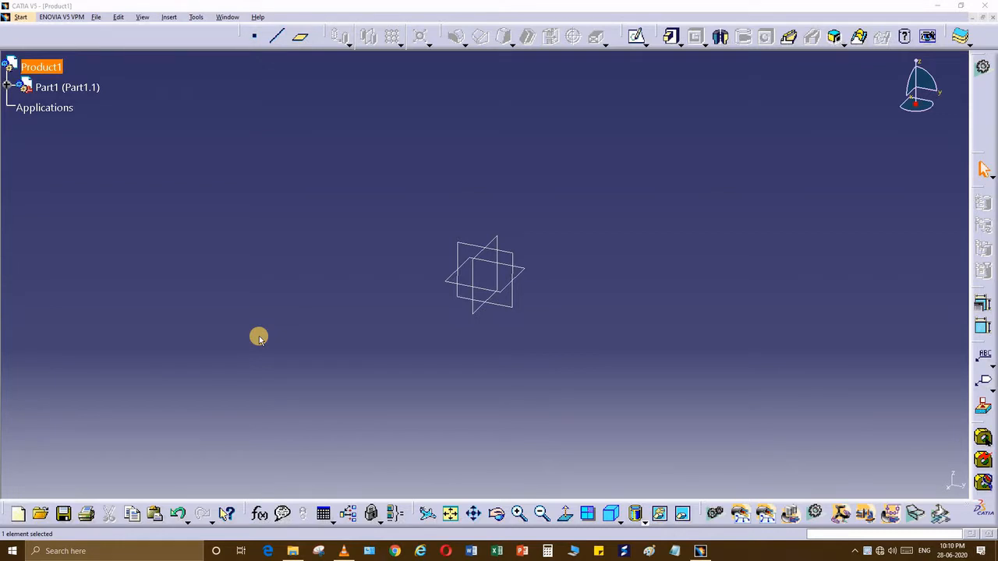
Step: Start a new sketch on one of Part1's default reference planes
left_click(512, 255)
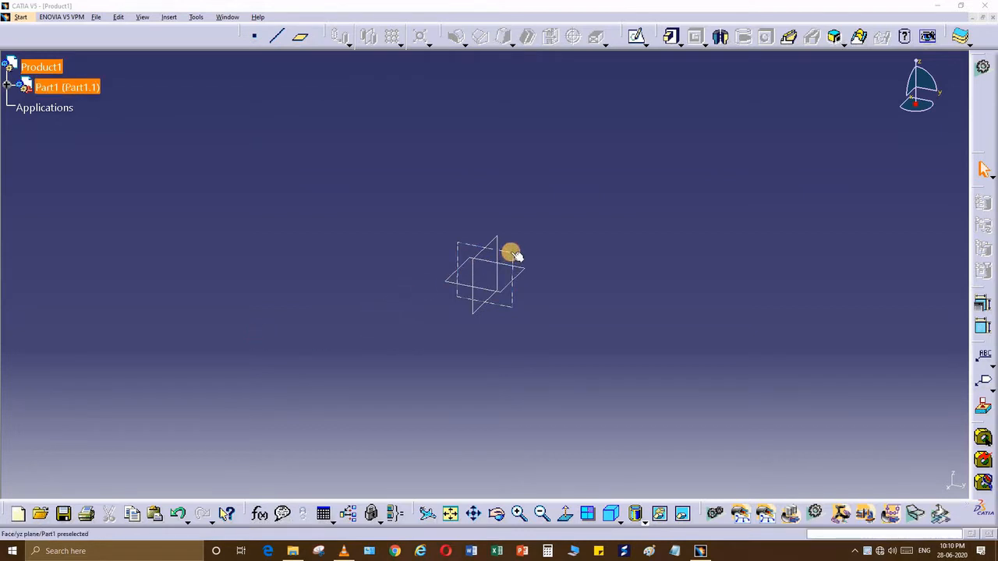
left_click(638, 35)
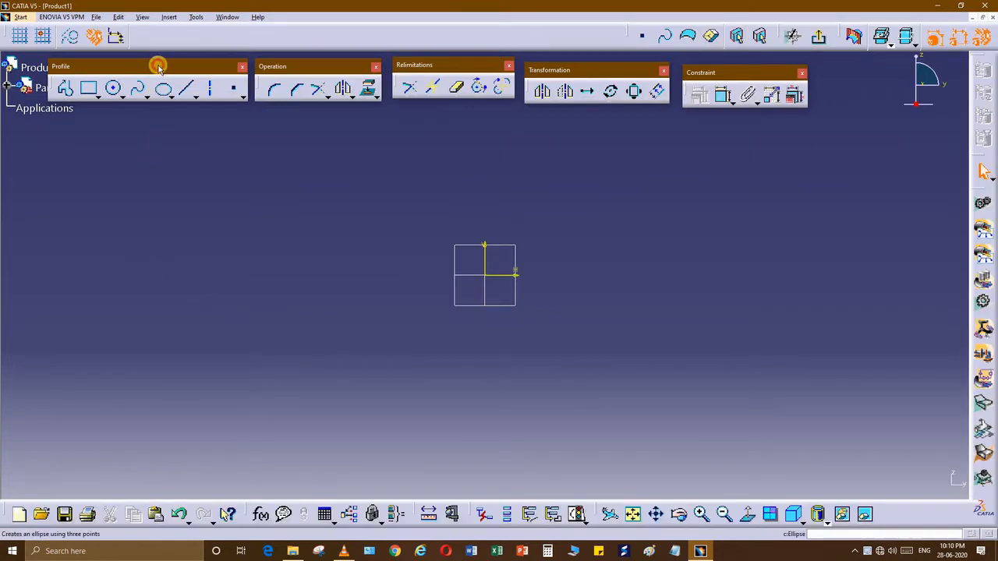
Step: Draw two parallel, equal-length horizontal lines, one above and one below the sketch origin
left_click_drag(156, 64, 158, 64)
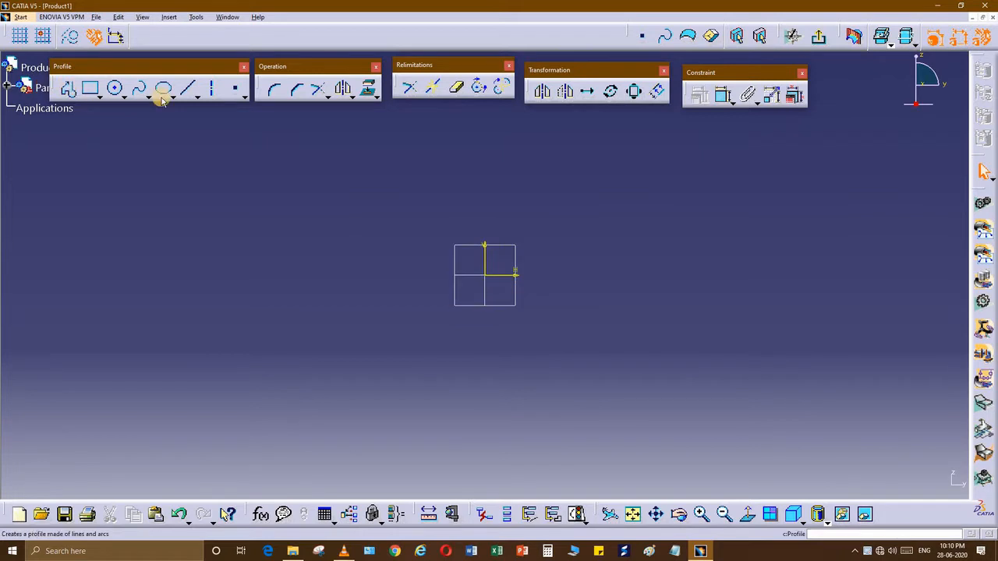
left_click(188, 88)
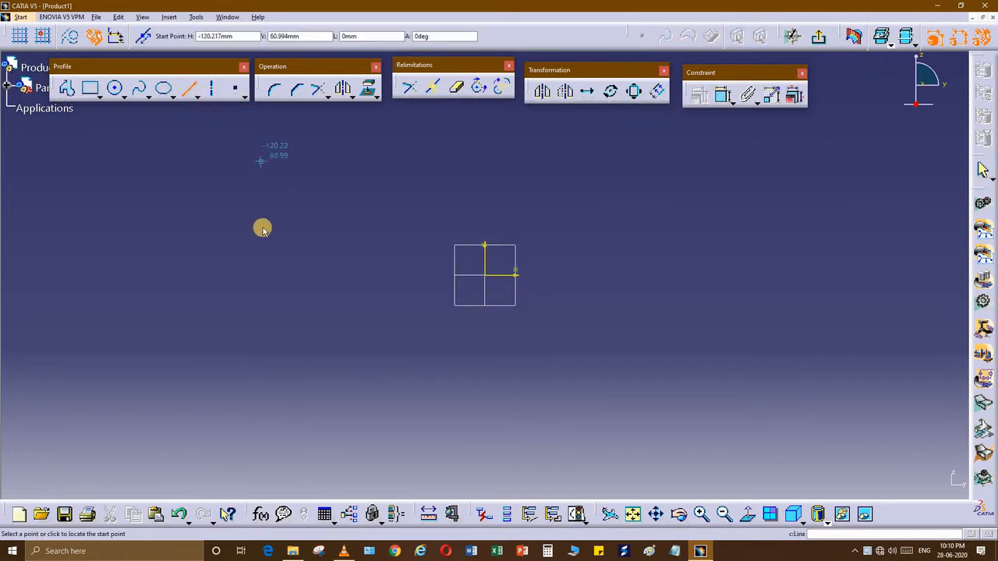
left_click(231, 217)
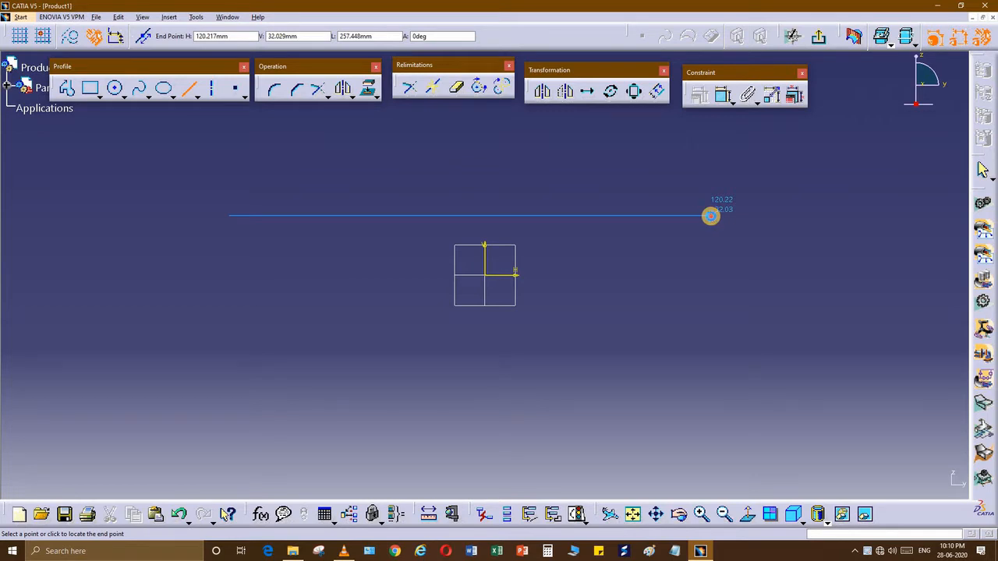
left_click(705, 248)
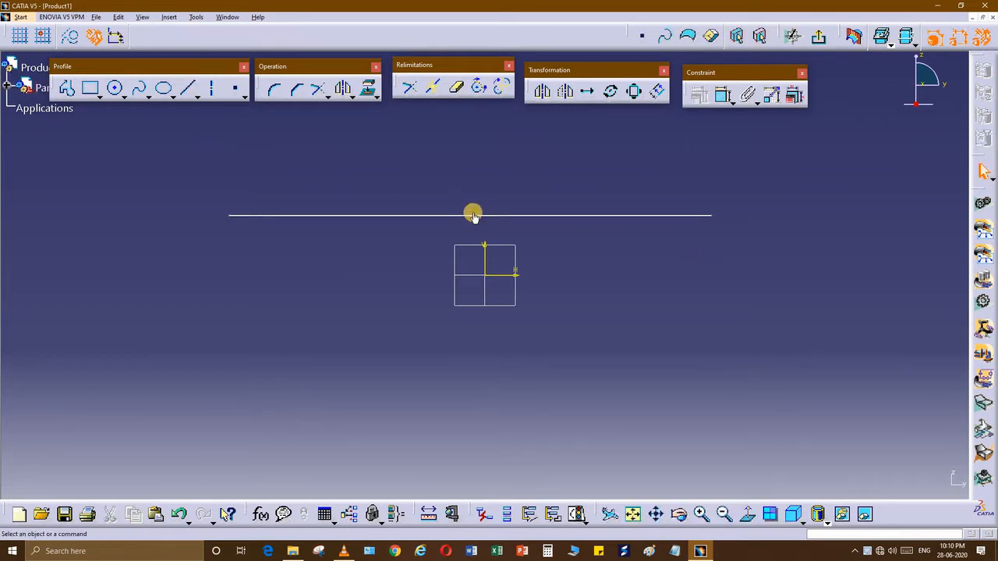
left_click(188, 88)
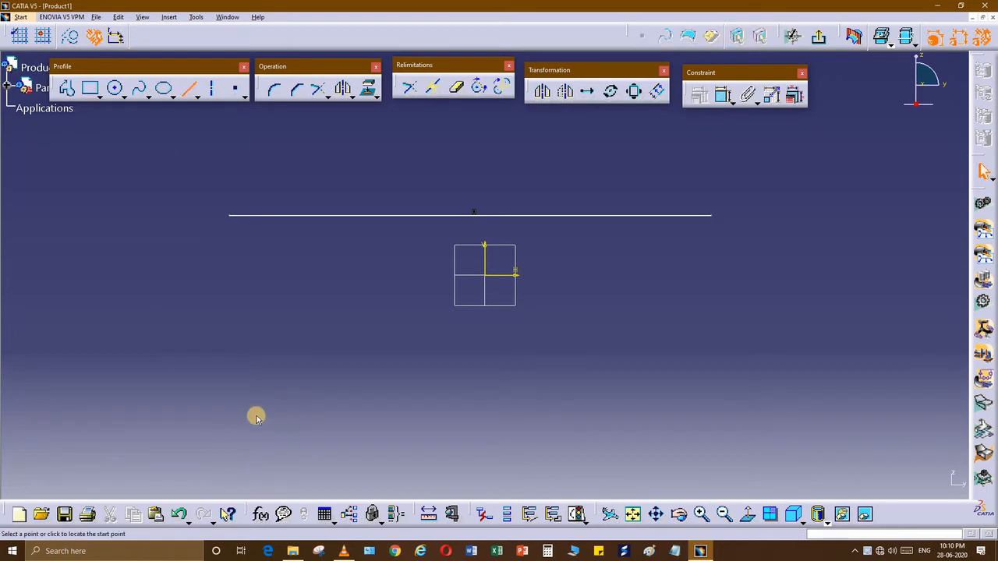
left_click(229, 409)
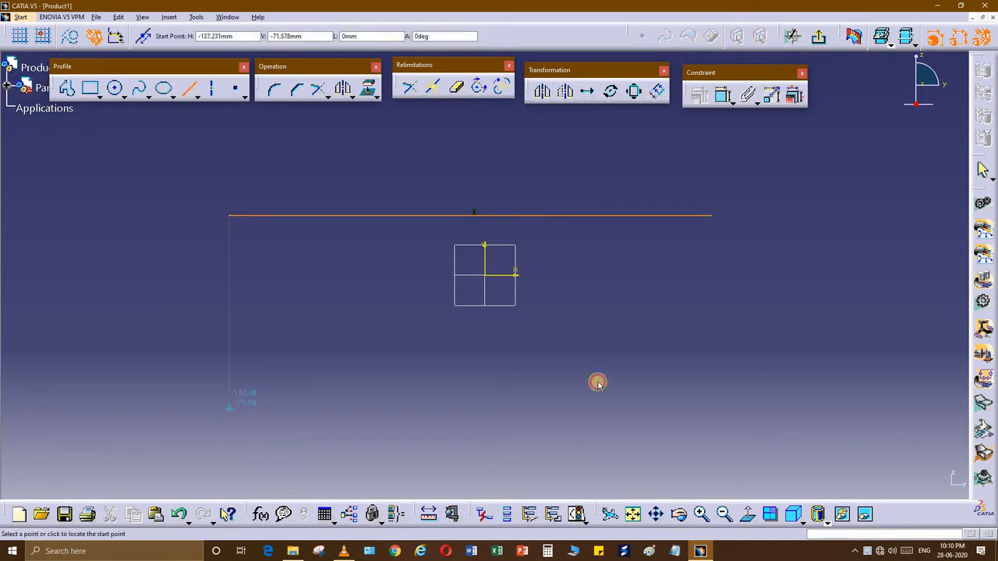
left_click(712, 409)
left_click(504, 323)
middle_click_drag(504, 323, 472, 288)
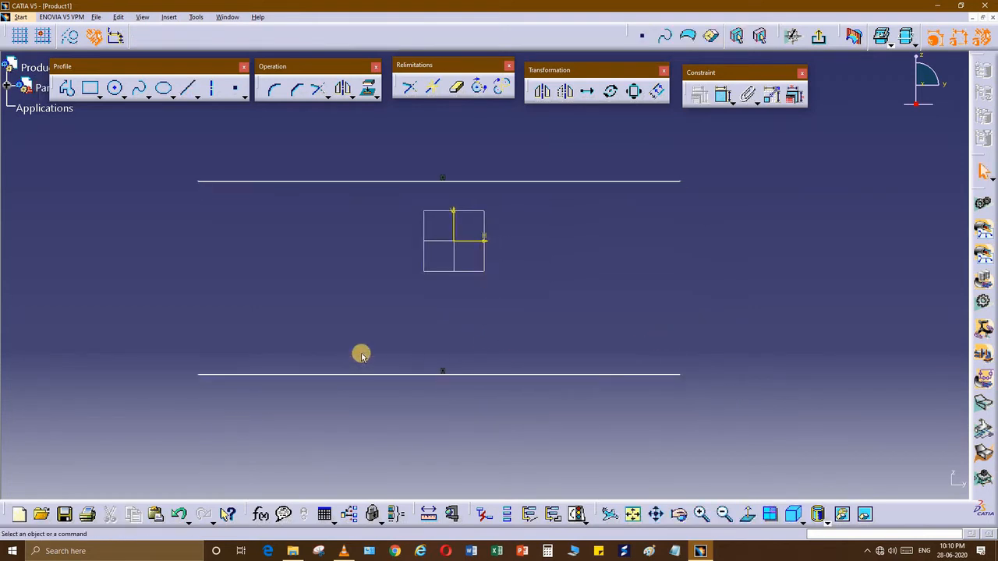
left_click(65, 89)
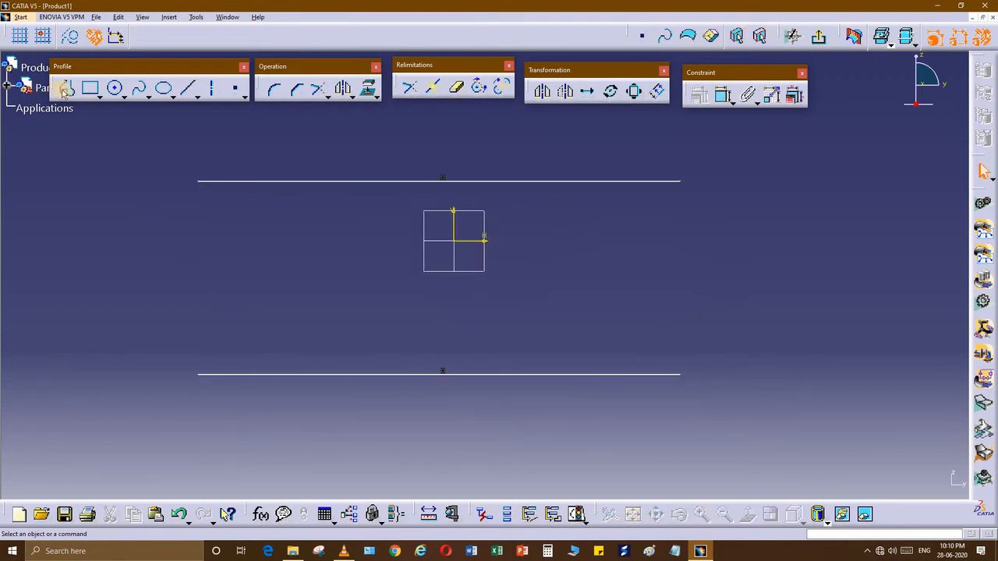
Step: Link the horizontal lines' right ends with a near-vertical line and add a separate slanted line
left_click(680, 181)
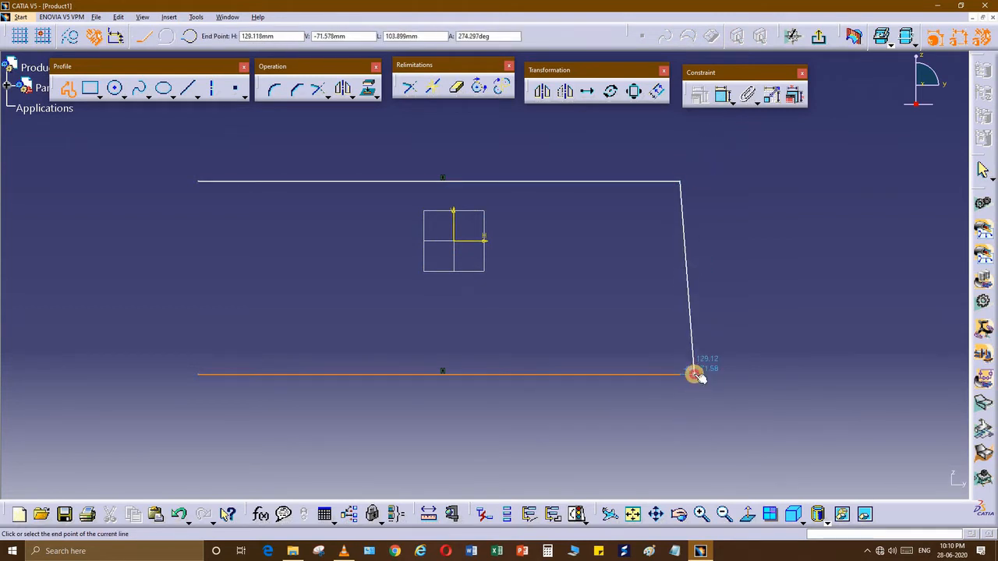
left_click(695, 372)
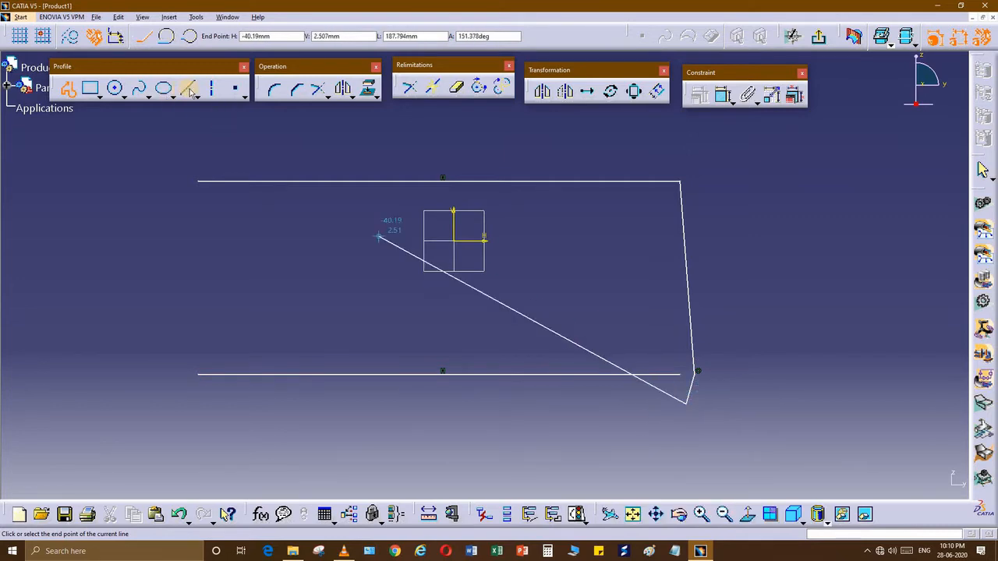
left_click(711, 381)
left_click(816, 318)
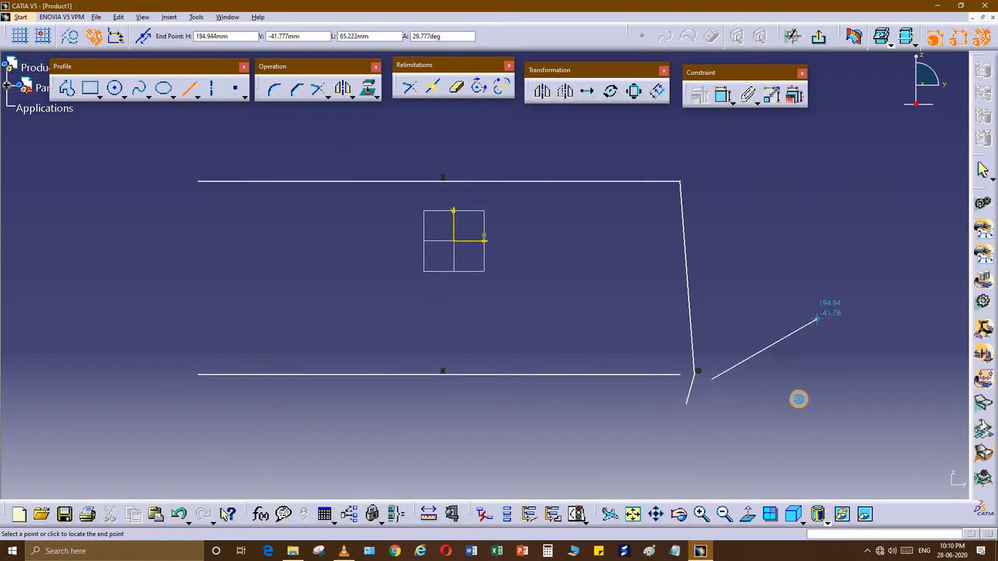
left_click(599, 342)
mouse_move(706, 375)
middle_mouse_down()
mouse_move(619, 338)
mouse_move(568, 341)
mouse_move(574, 396)
middle_mouse_up()
middle_click_drag(563, 322, 556, 310)
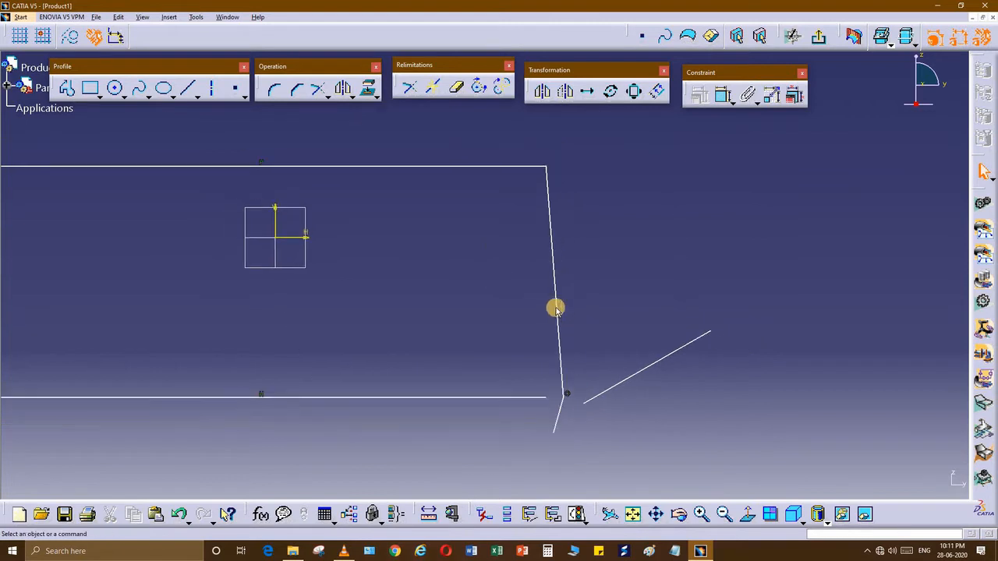
Step: Constrain the right-hand joining line to be vertical
right_click(556, 309)
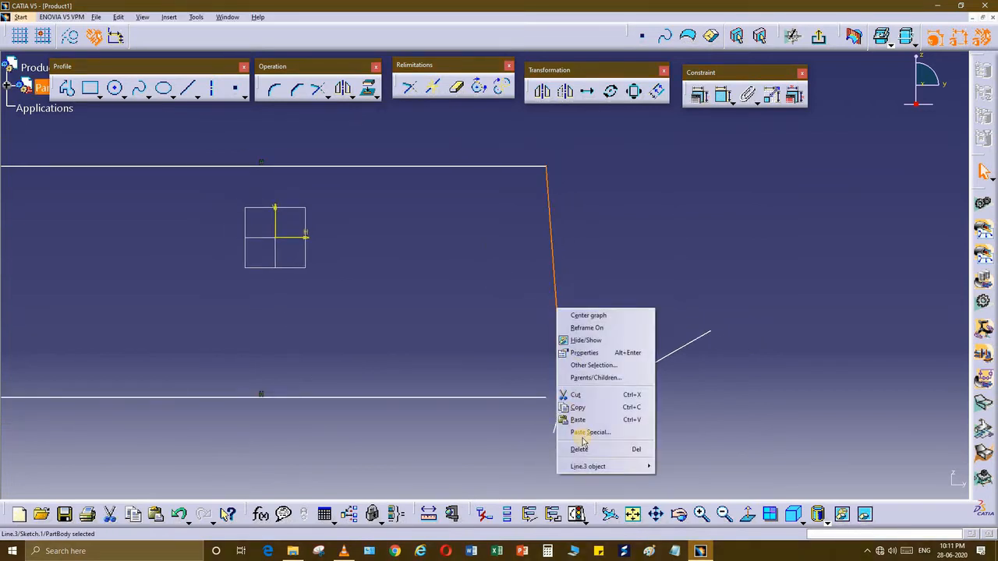
mouse_move(654, 464)
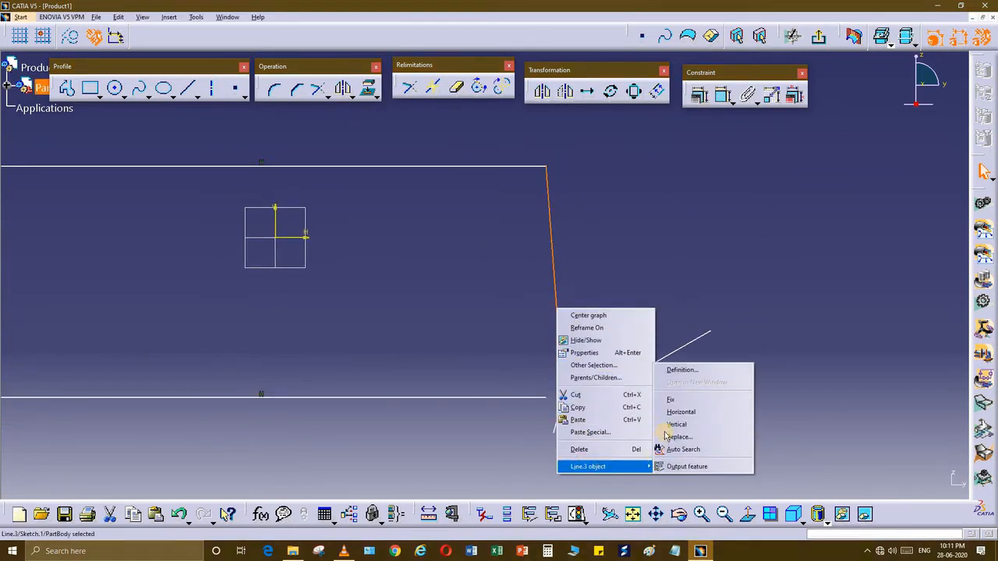
left_click(675, 425)
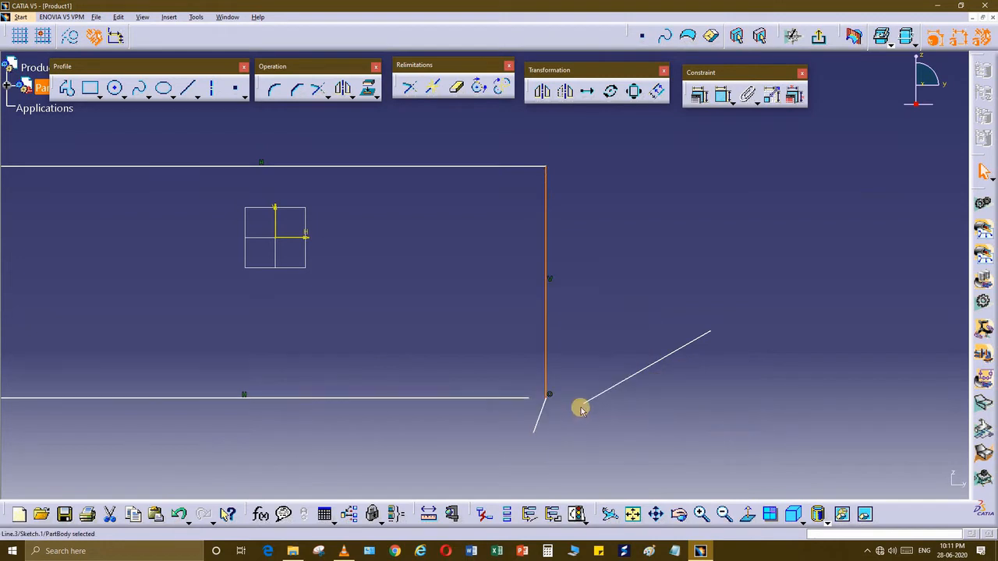
Step: Delete the short stray line and make the bottom line coincident with the corner
middle_click_drag(552, 400, 557, 383)
left_click(548, 399)
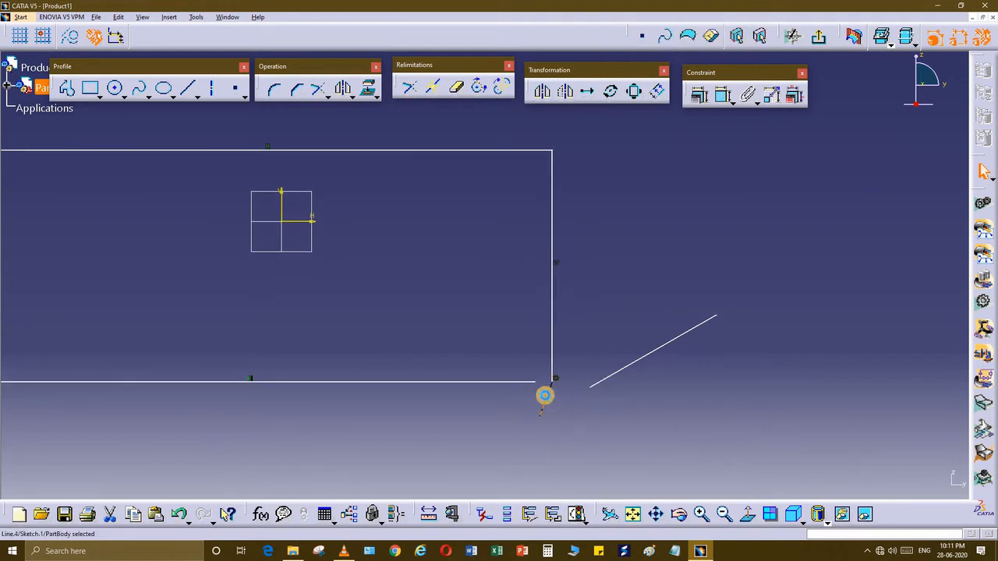
key("Delete")
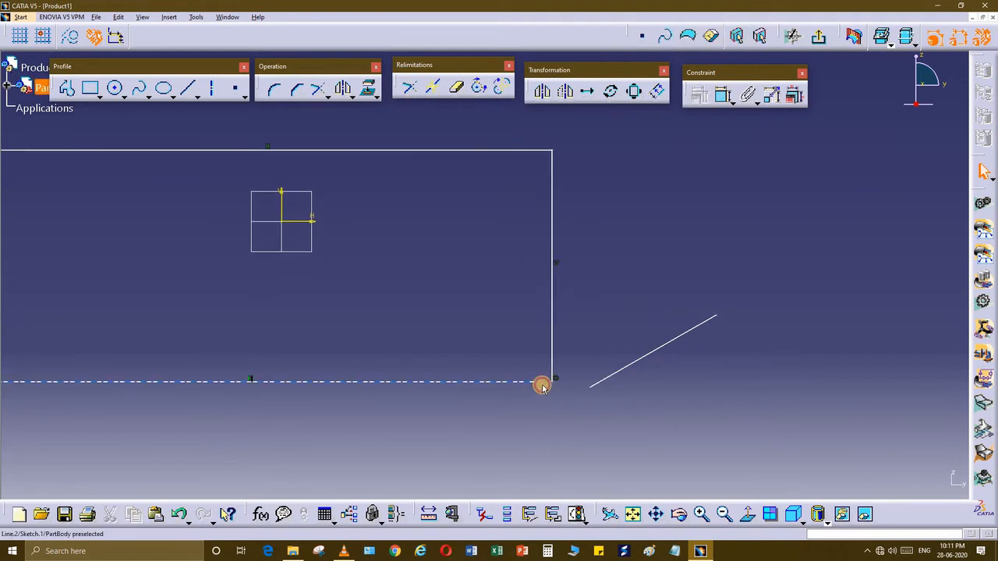
left_click(542, 385)
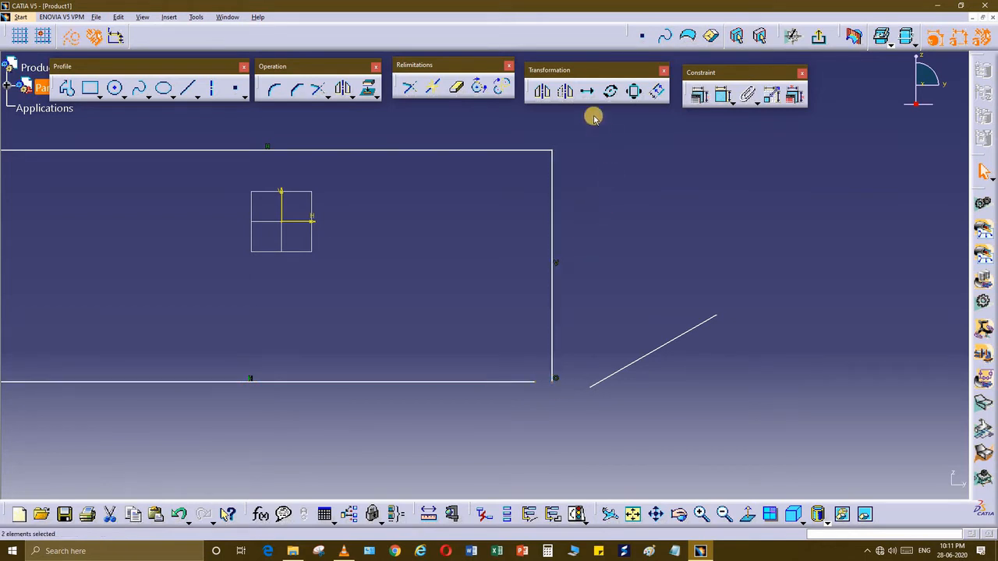
left_click(718, 96)
right_click(604, 292)
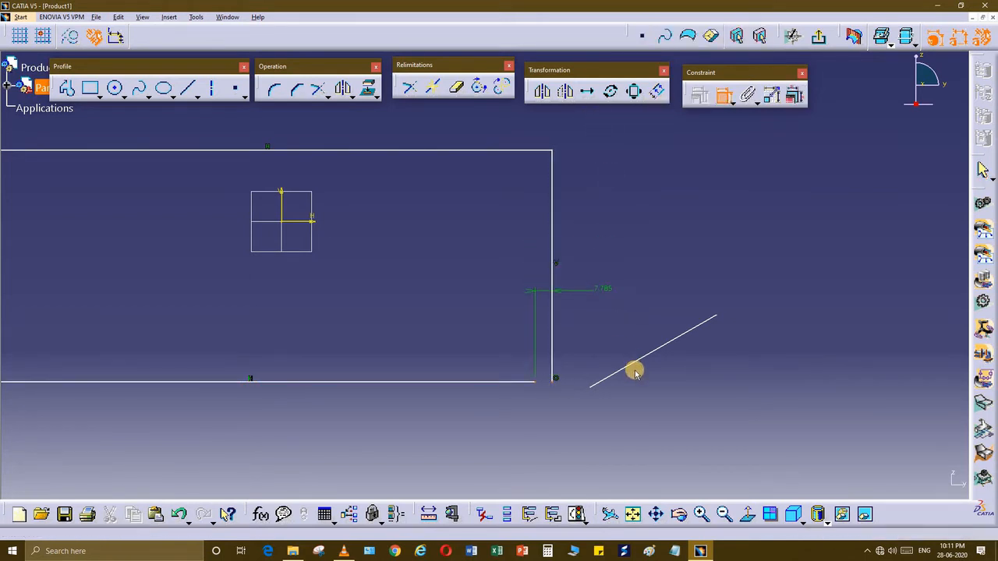
left_click(632, 367)
Step: Constrain the separate slanted line to be vertical
middle_click_drag(659, 376, 692, 388)
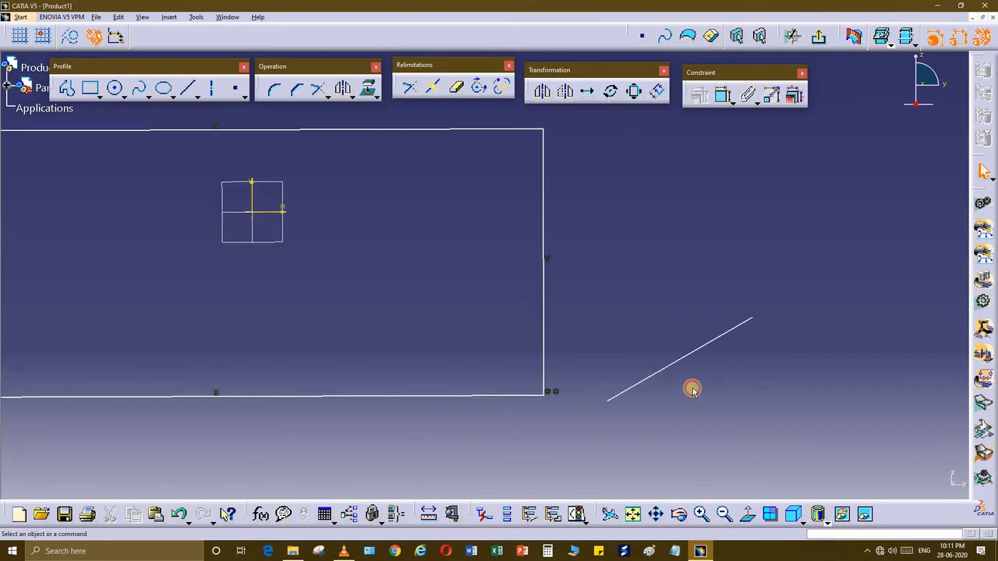
middle_click_drag(669, 322, 564, 294)
left_click(570, 310)
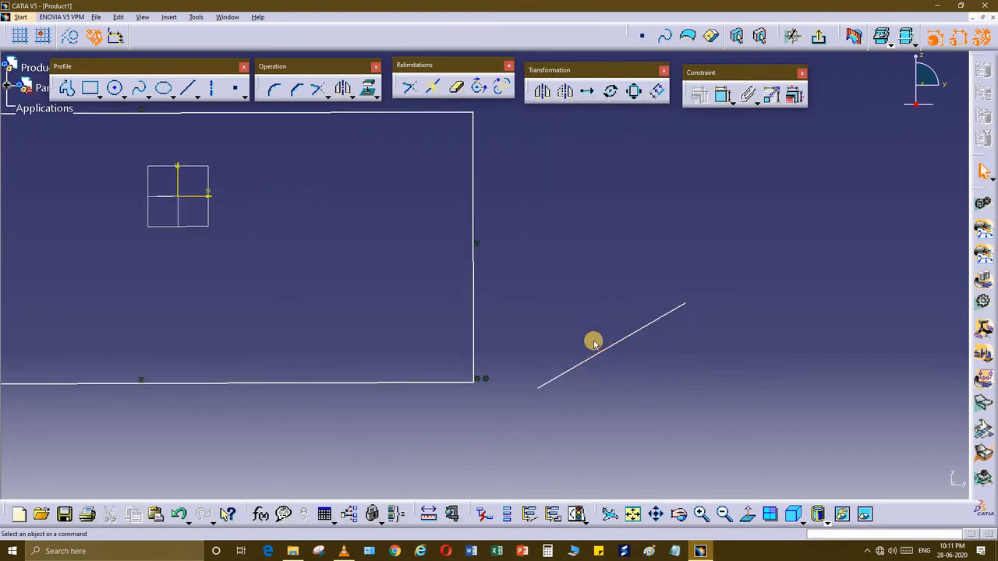
middle_click_drag(603, 355, 613, 372)
left_click(607, 378)
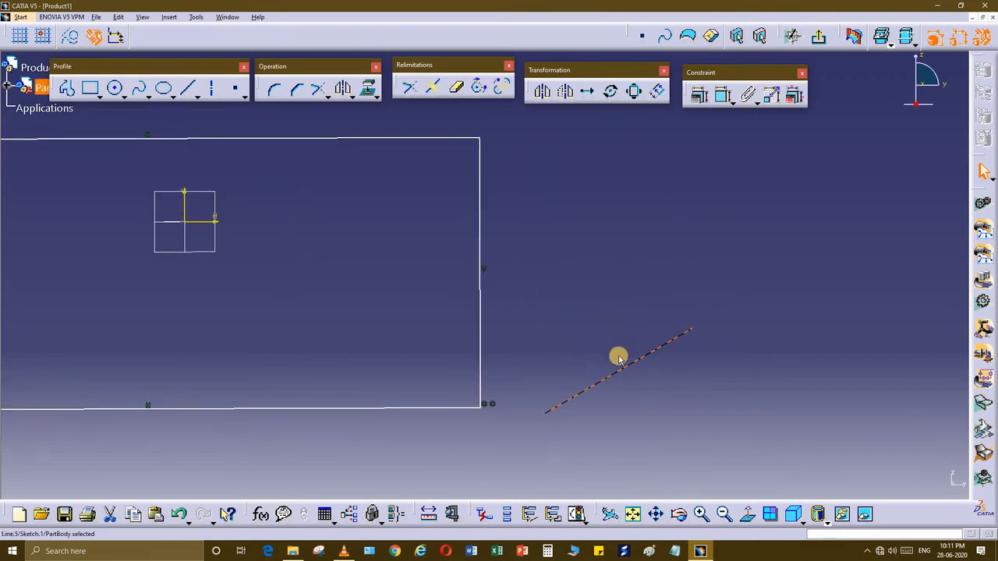
right_click(622, 369)
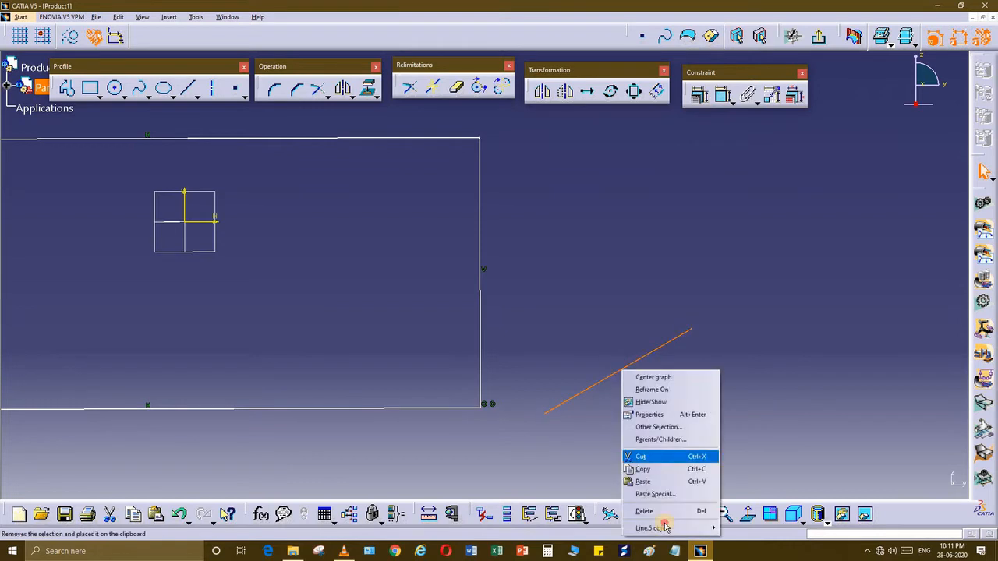
mouse_move(663, 528)
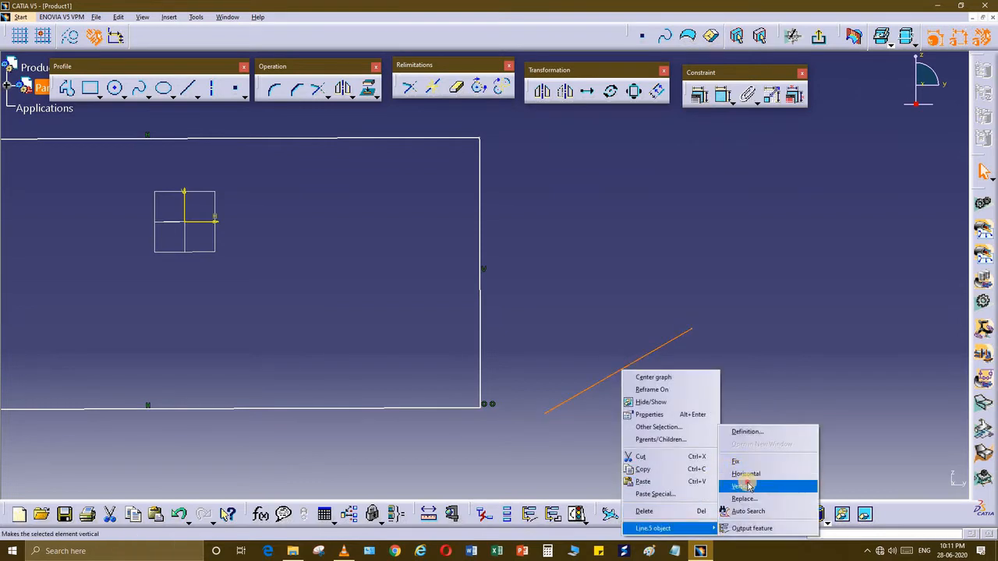
left_click(748, 486)
Step: Move the new vertical line to sit just right of the rectangle
middle_click_drag(441, 256, 529, 304)
middle_click_drag(465, 282, 511, 296)
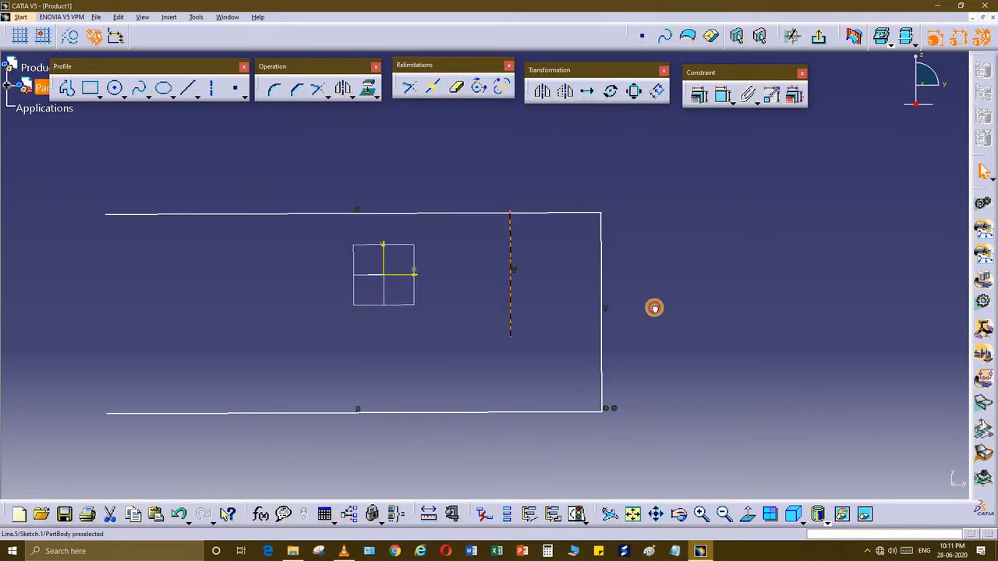
left_click_drag(654, 308, 715, 239)
middle_click_drag(433, 314, 496, 259)
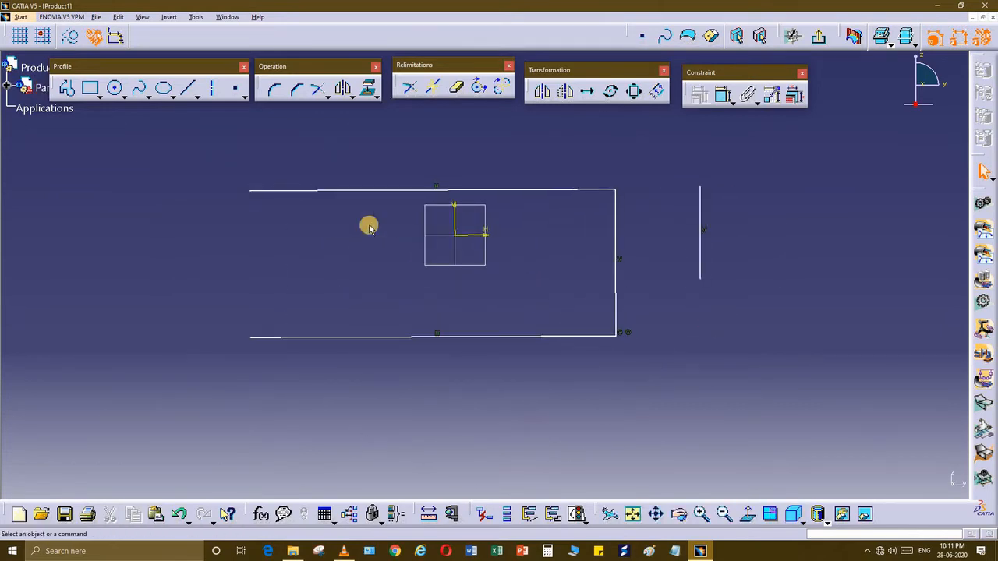
mouse_move(370, 229)
middle_mouse_down()
mouse_move(350, 227)
mouse_move(346, 257)
mouse_move(203, 169)
middle_mouse_up()
Step: Trap-select the large rectangle and convert it to dashed construction lines
mouse_move(203, 170)
left_mouse_down()
mouse_move(662, 388)
mouse_move(695, 412)
mouse_move(683, 415)
left_mouse_up()
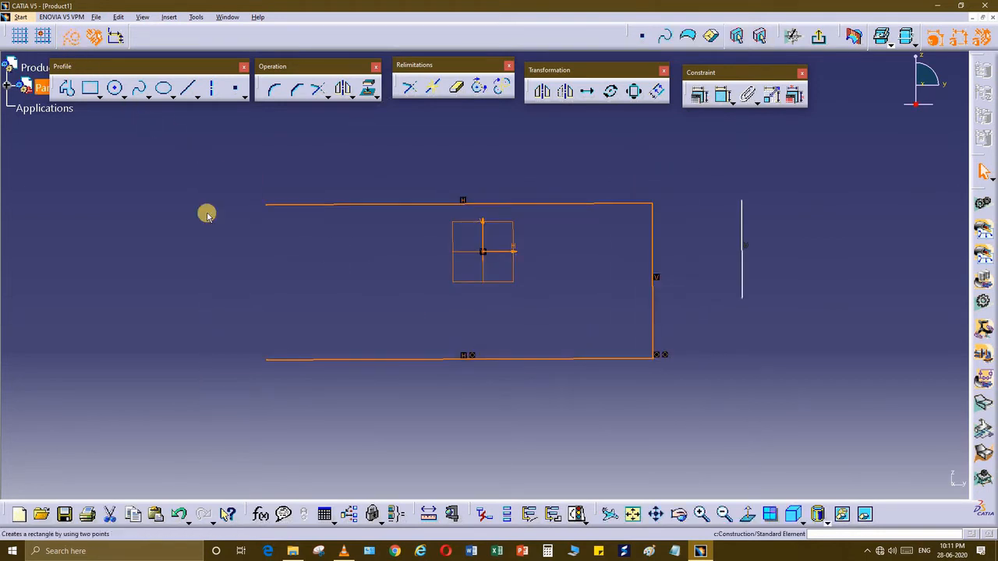
left_click(610, 307)
left_click_drag(689, 387, 181, 164)
left_click(425, 274)
middle_click_drag(425, 273, 461, 289)
mouse_move(754, 216)
middle_mouse_down()
mouse_move(784, 231)
mouse_move(837, 228)
middle_mouse_up()
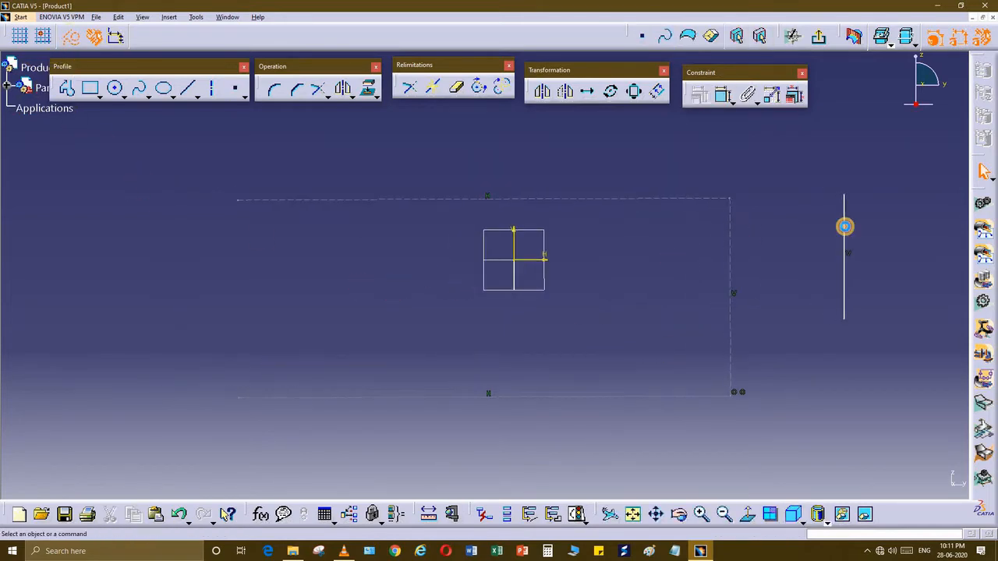
Step: Convert the vertical line beside the rectangle to a construction element
left_click(846, 227)
left_click(336, 285)
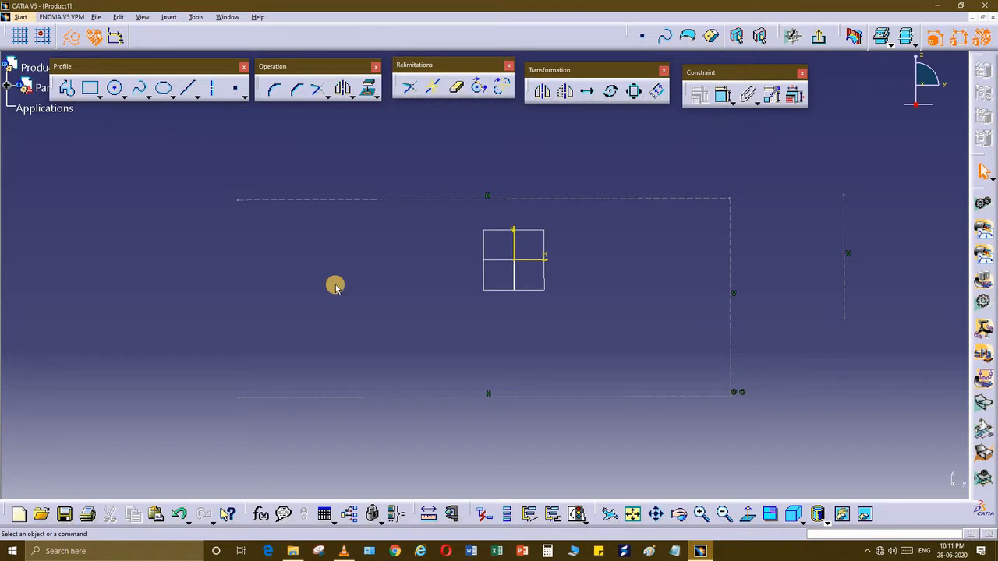
middle_click_drag(100, 92, 91, 67)
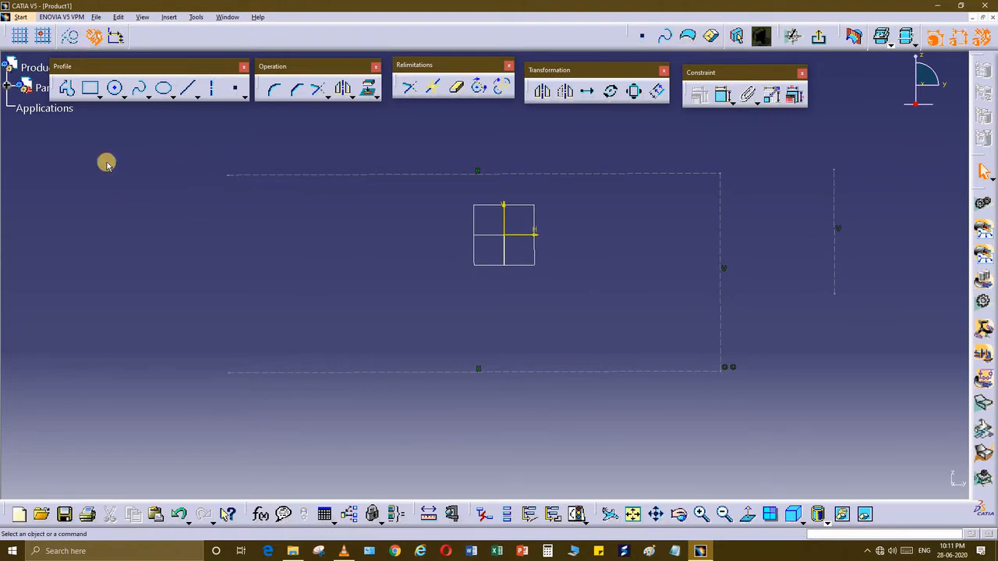
middle_click_drag(61, 100, 61, 100)
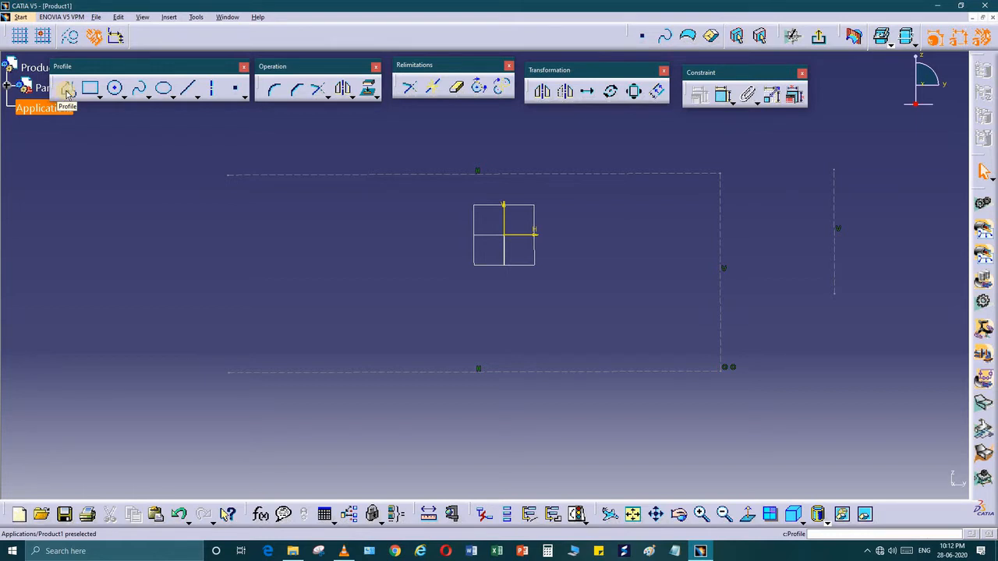
Step: Draw a closed C-shaped channel profile down the construction rectangle's left side
left_click(67, 92)
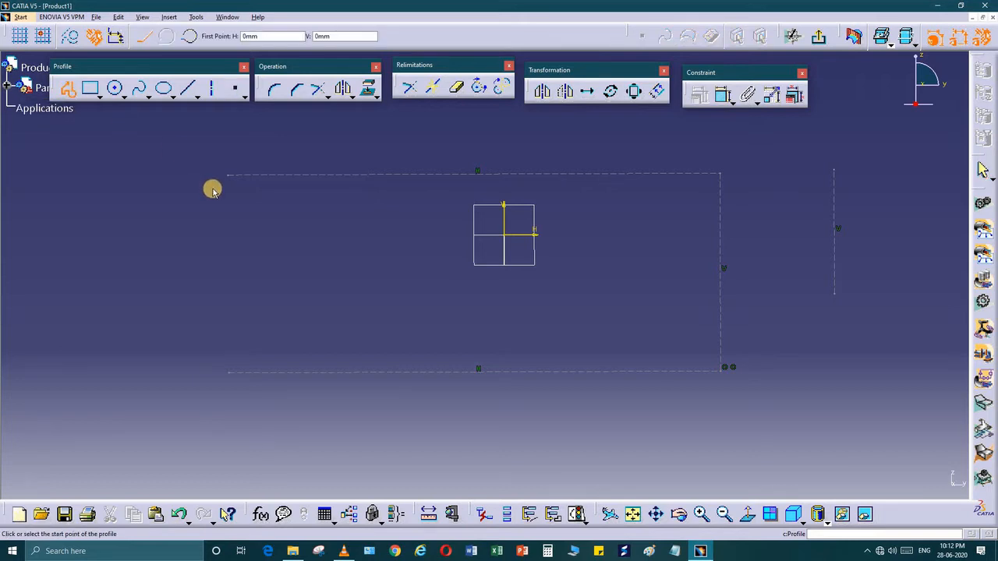
left_click(232, 175)
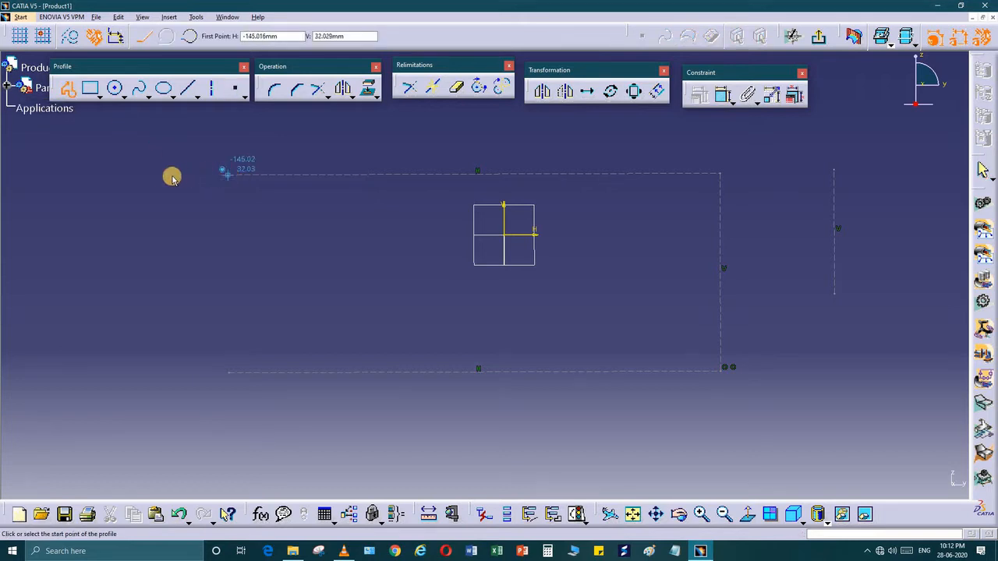
left_click(160, 176)
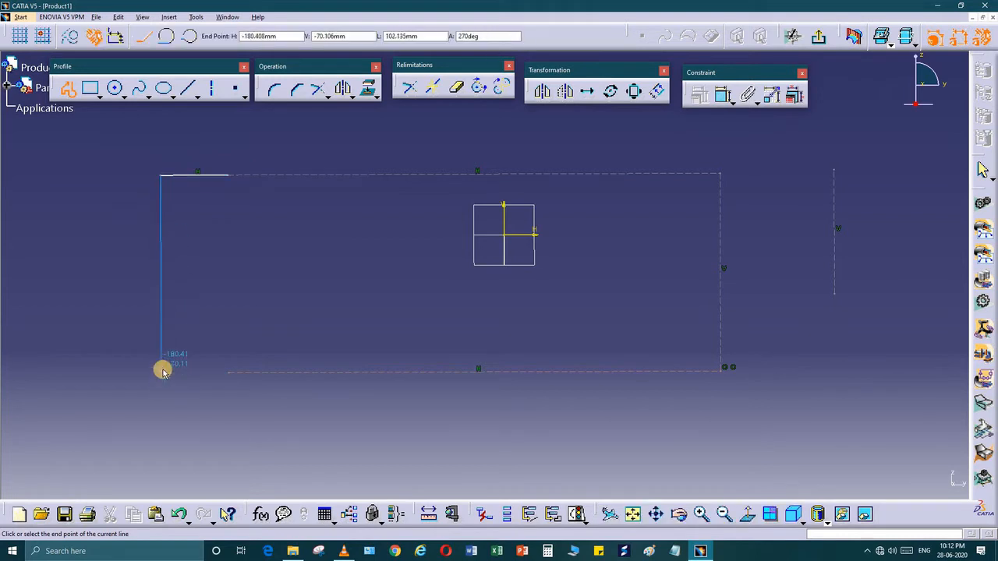
left_click(162, 371)
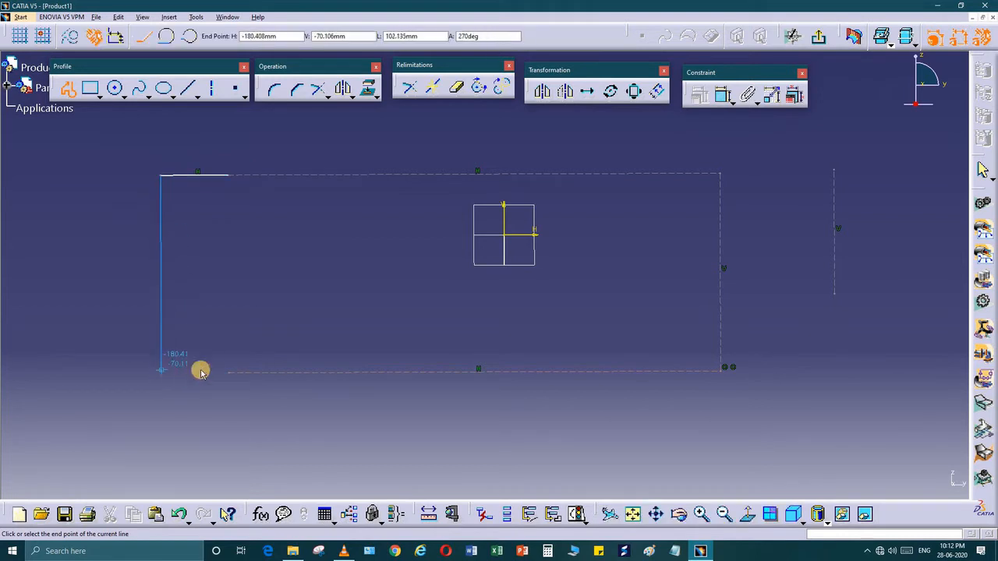
left_click(251, 358)
left_click(252, 357)
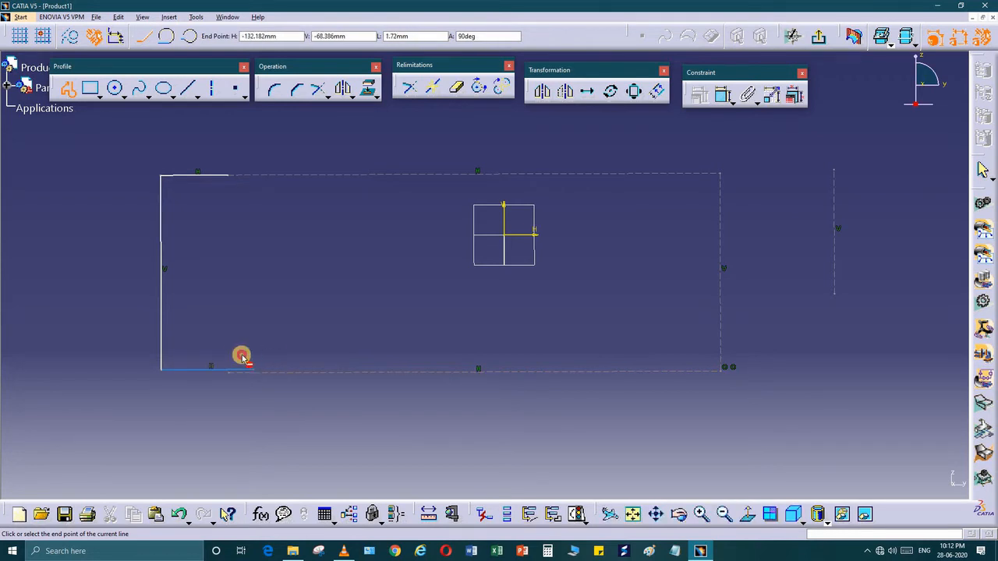
left_click(179, 356)
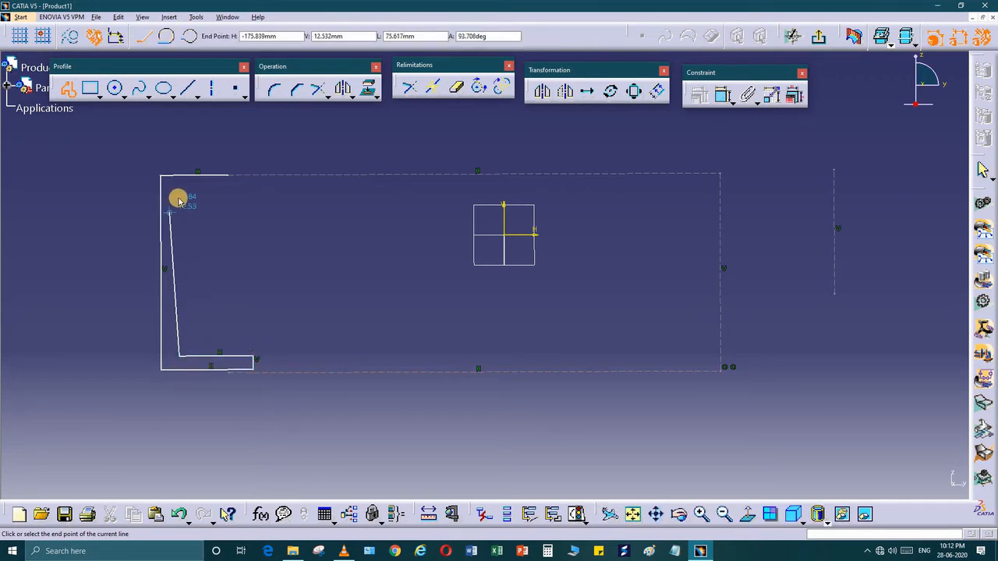
left_click(179, 189)
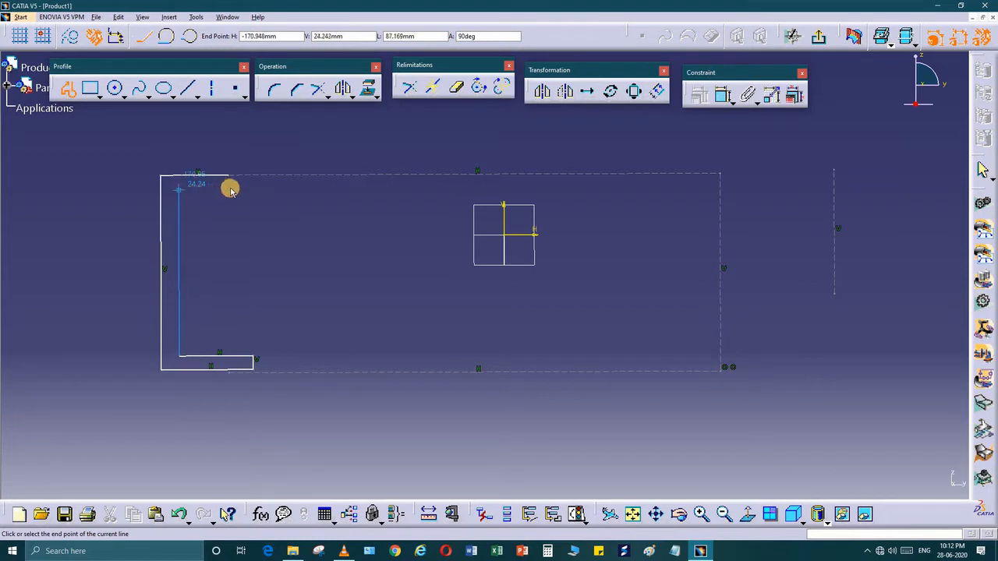
left_click(228, 189)
left_click(226, 175)
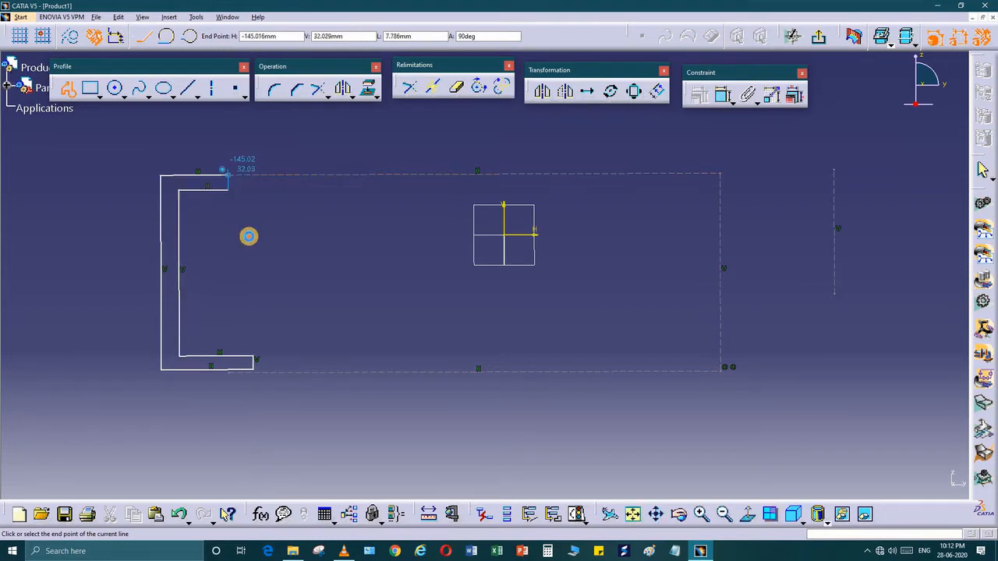
middle_click_drag(255, 275, 249, 278)
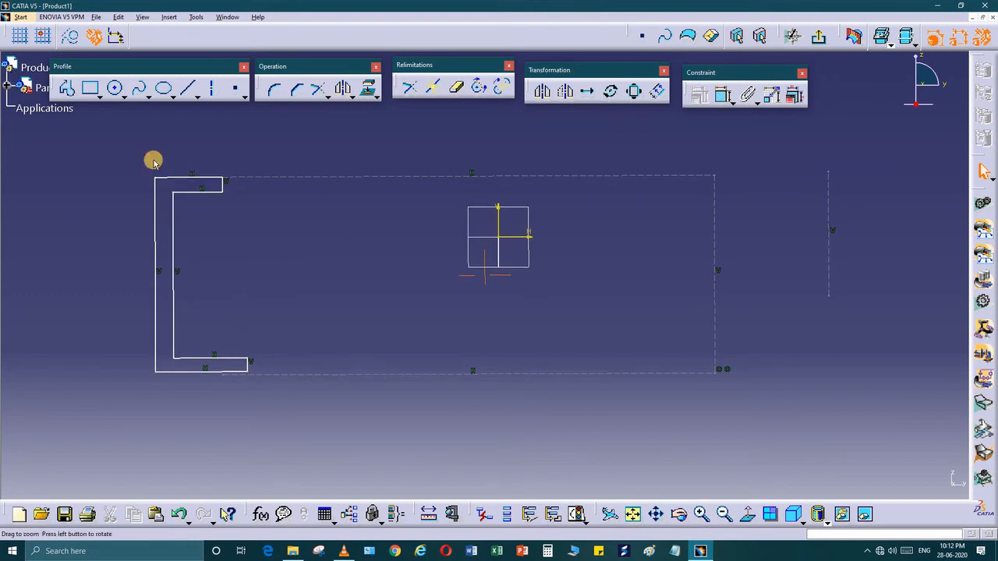
Step: Draw a closed A outline with two feet and a crossbar right of the C
left_click(70, 90)
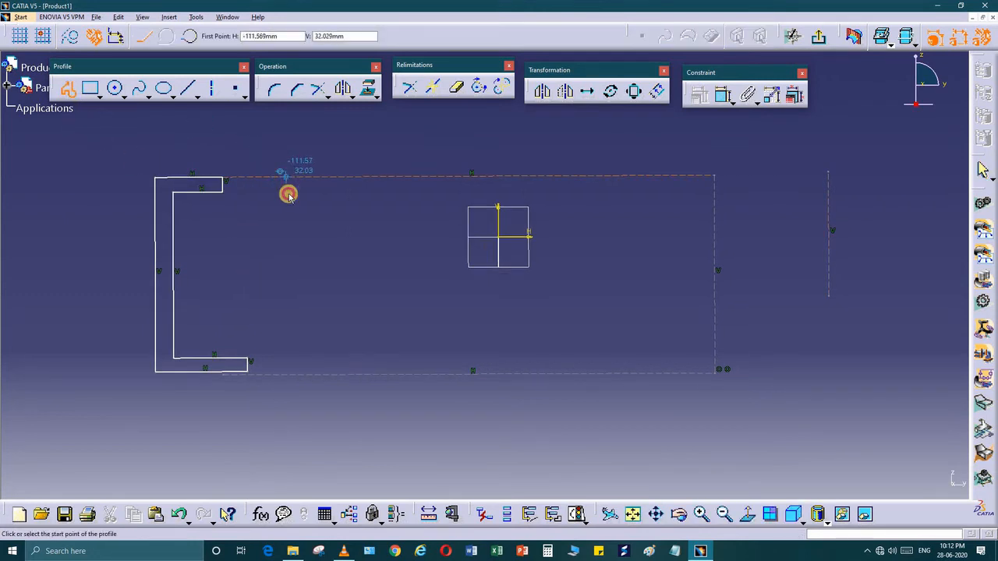
left_click(285, 173)
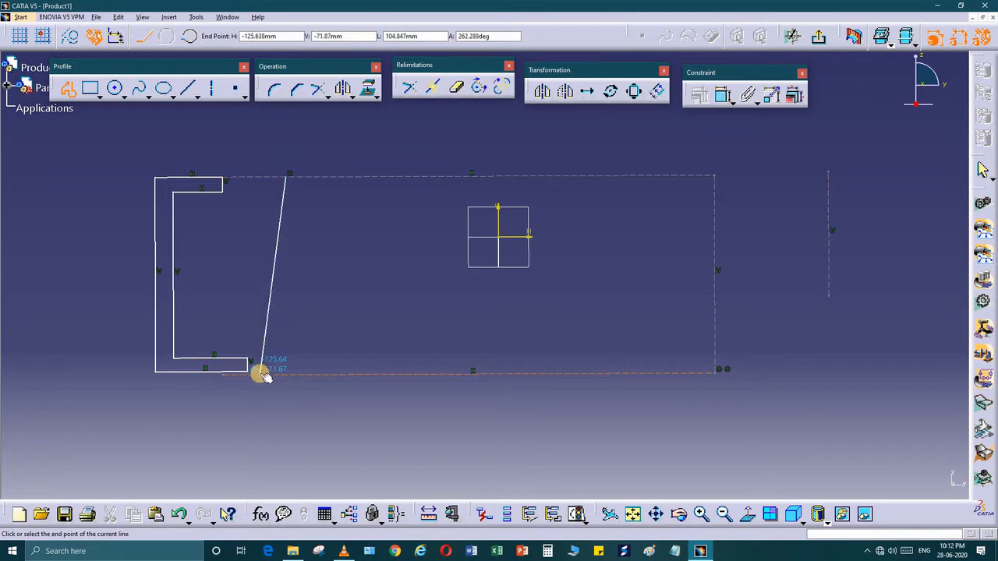
left_click(262, 373)
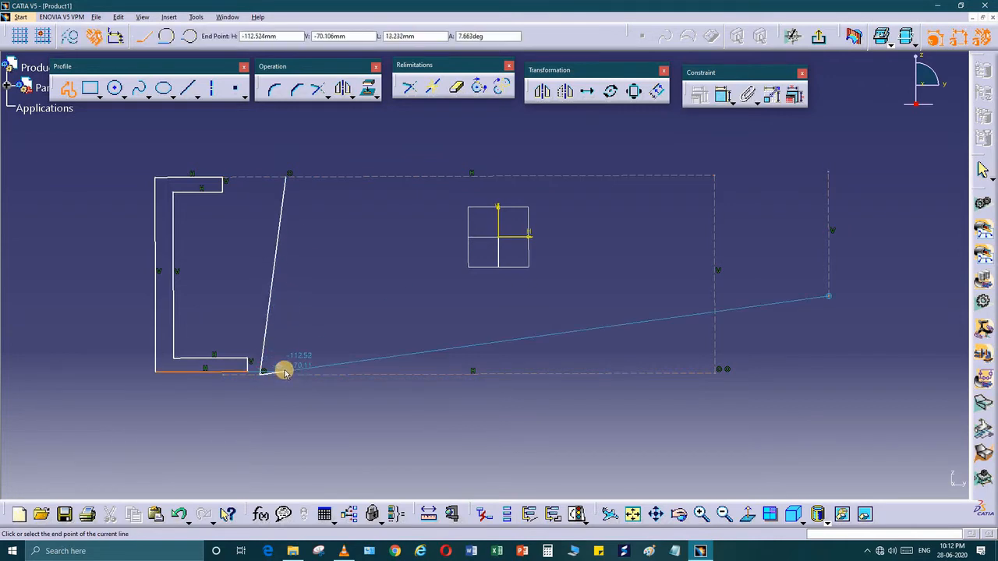
left_click(285, 373)
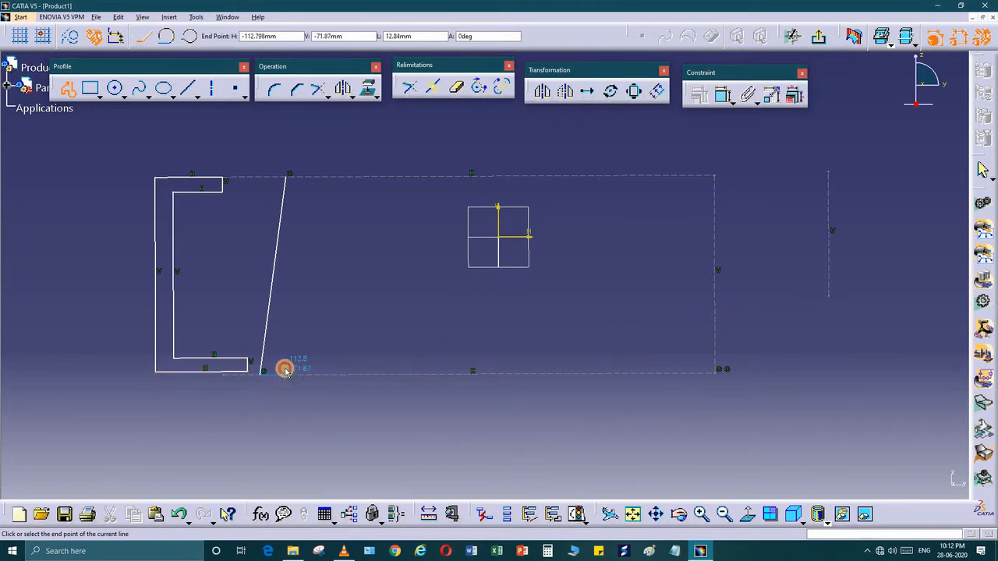
left_click(295, 290)
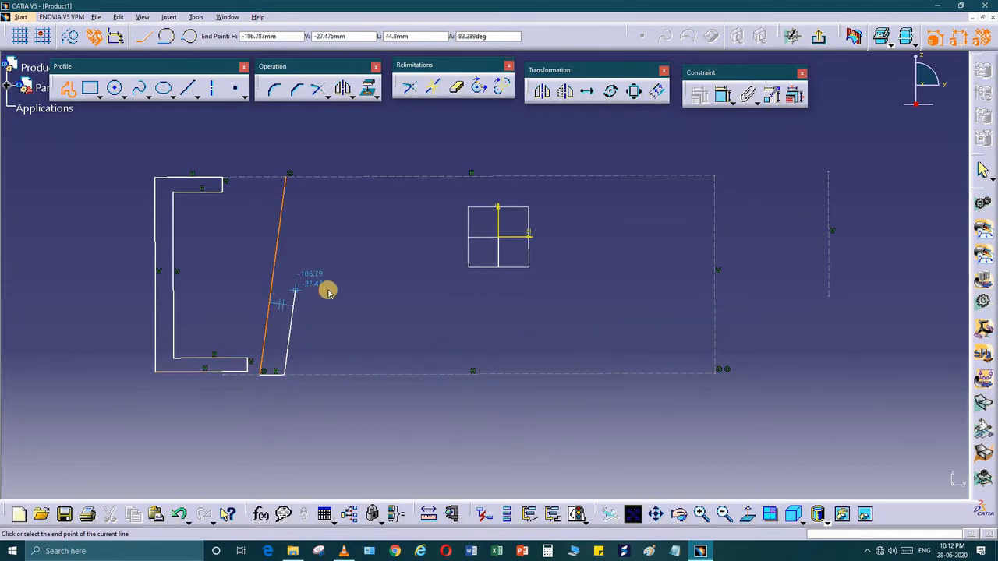
left_click(332, 314)
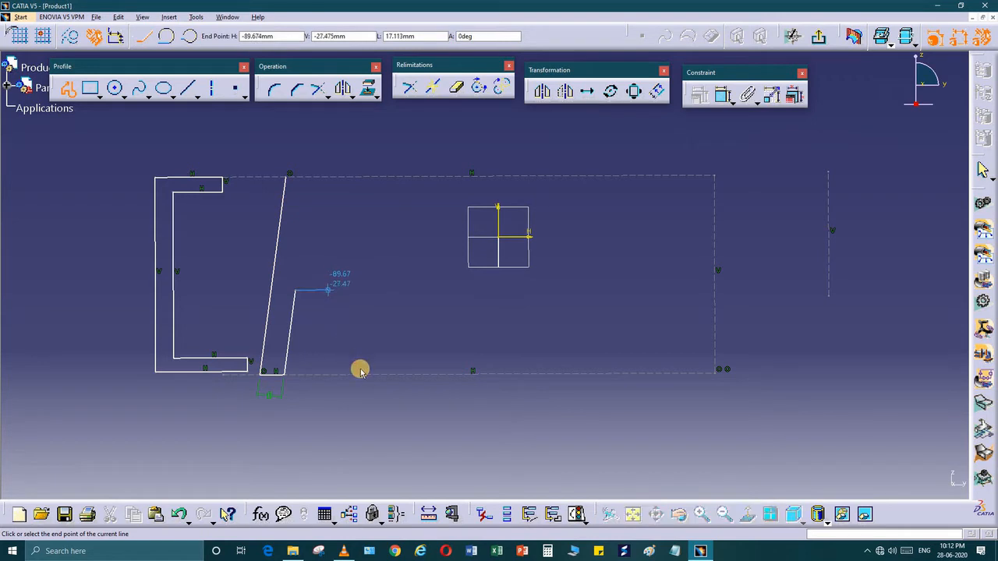
left_click(363, 375)
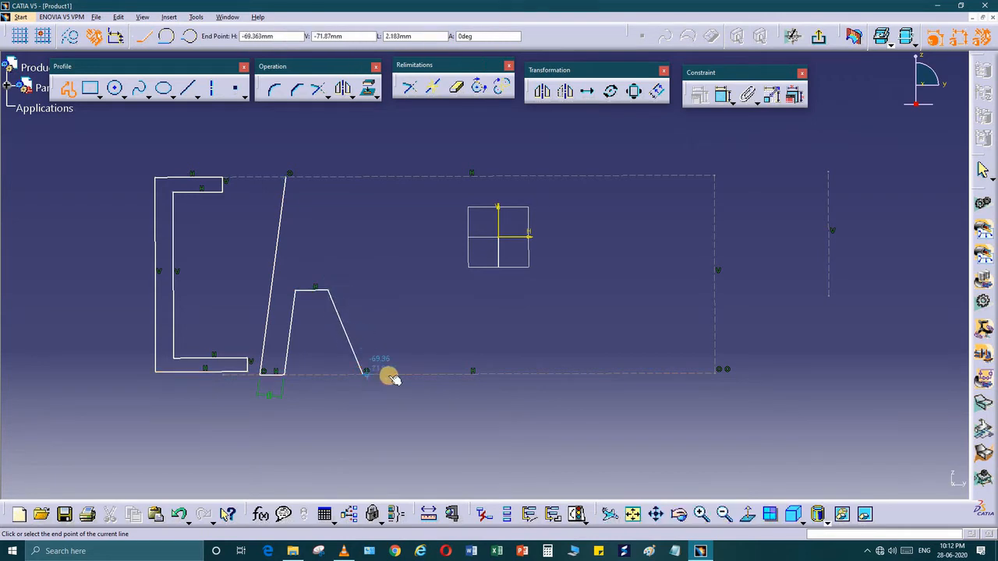
left_click(389, 376)
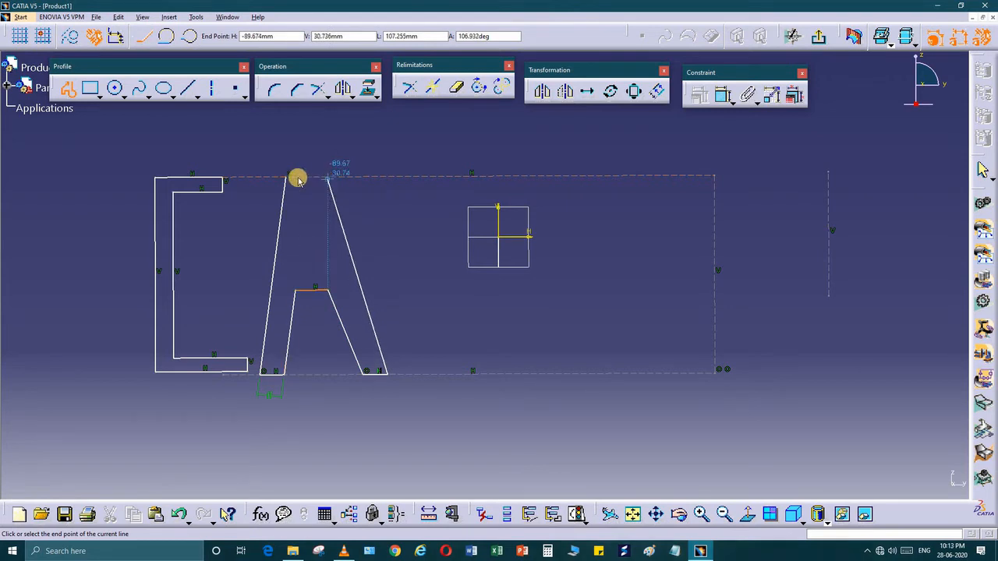
left_click(328, 178)
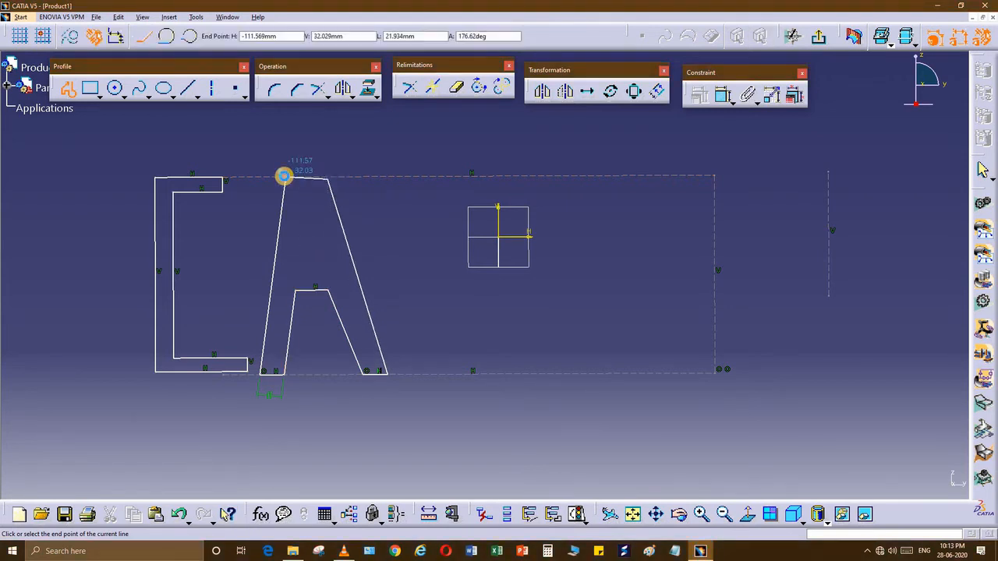
left_click(285, 177)
left_click(426, 317)
mouse_move(442, 294)
middle_mouse_down()
mouse_move(348, 242)
mouse_move(555, 306)
mouse_move(488, 281)
mouse_move(504, 243)
mouse_move(523, 229)
middle_mouse_up()
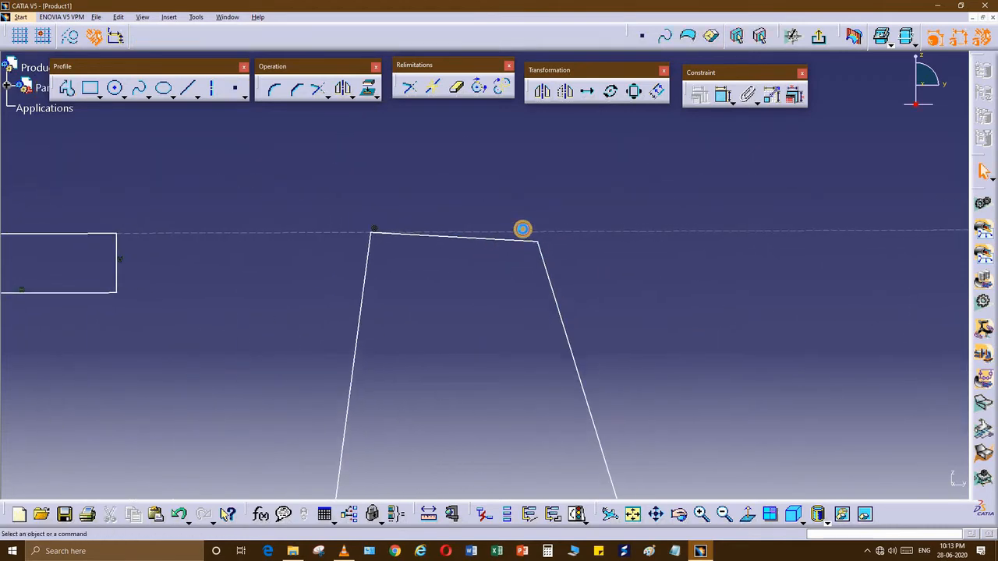
Step: Make the A's top edge coincident with the rectangle's top construction line
left_click(528, 230)
left_click(723, 94)
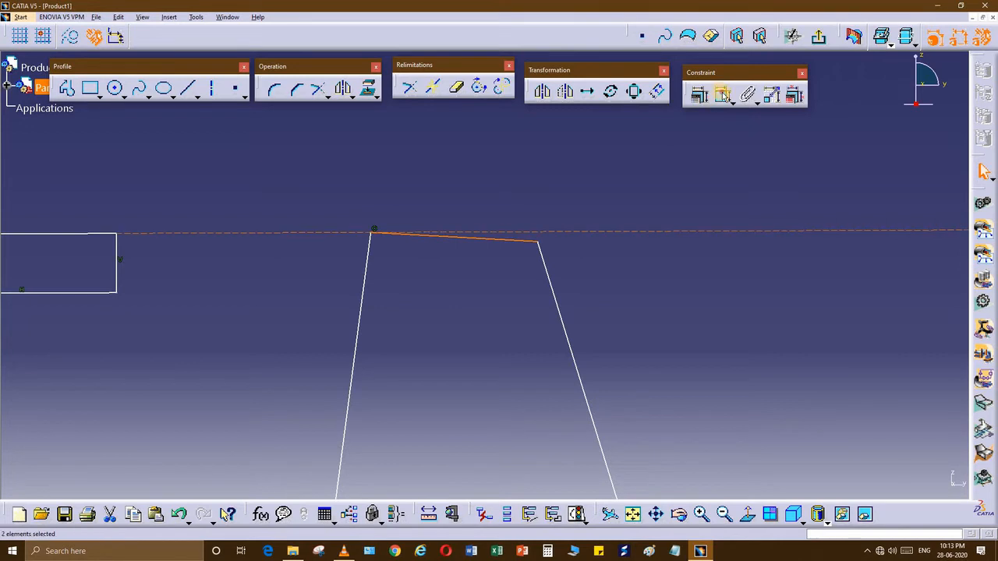
right_click(530, 190)
left_click(560, 254)
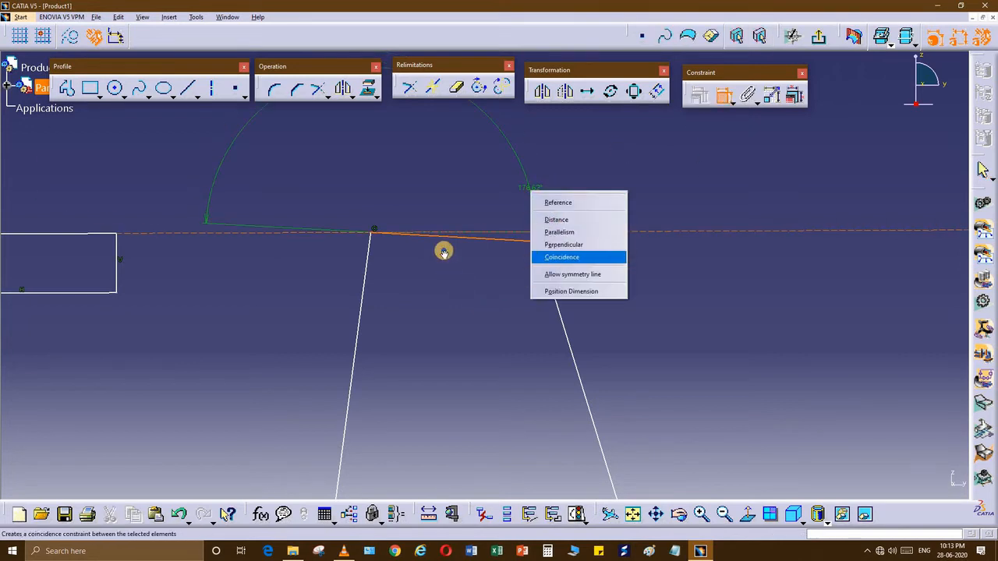
mouse_move(447, 358)
middle_mouse_down()
mouse_move(443, 408)
mouse_move(474, 266)
mouse_move(467, 299)
mouse_move(445, 266)
middle_mouse_up()
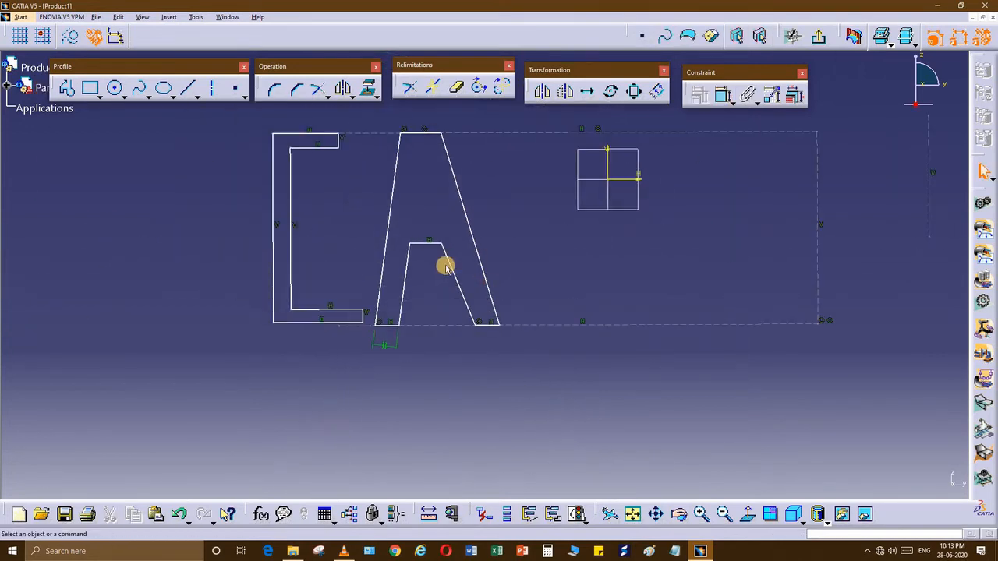
Step: Nudge the A's inner horizontal edge slightly right and reframe the letters
left_click_drag(430, 242, 434, 243)
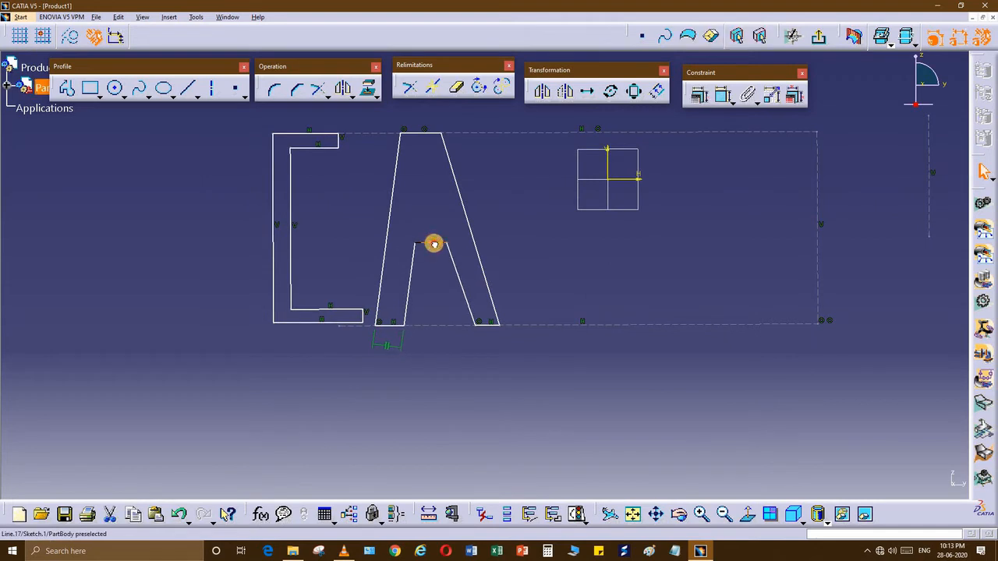
mouse_move(440, 235)
middle_mouse_down()
mouse_move(445, 252)
mouse_move(506, 196)
mouse_move(320, 173)
middle_mouse_up()
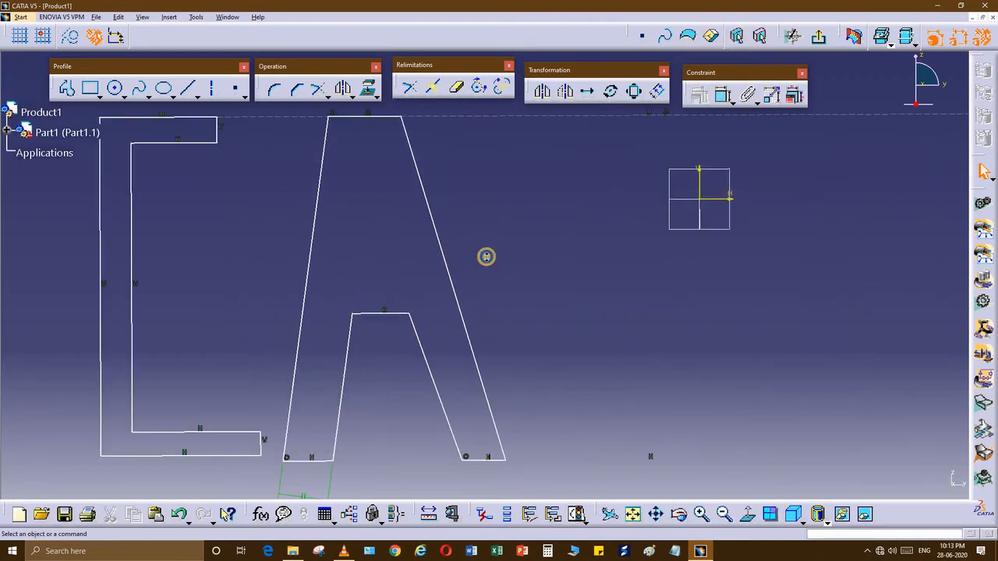
mouse_move(395, 303)
middle_mouse_down()
mouse_move(379, 280)
mouse_move(335, 290)
middle_mouse_up()
mouse_move(3, 58)
middle_mouse_down()
mouse_move(39, 63)
mouse_move(39, 35)
middle_mouse_up()
left_click(69, 89)
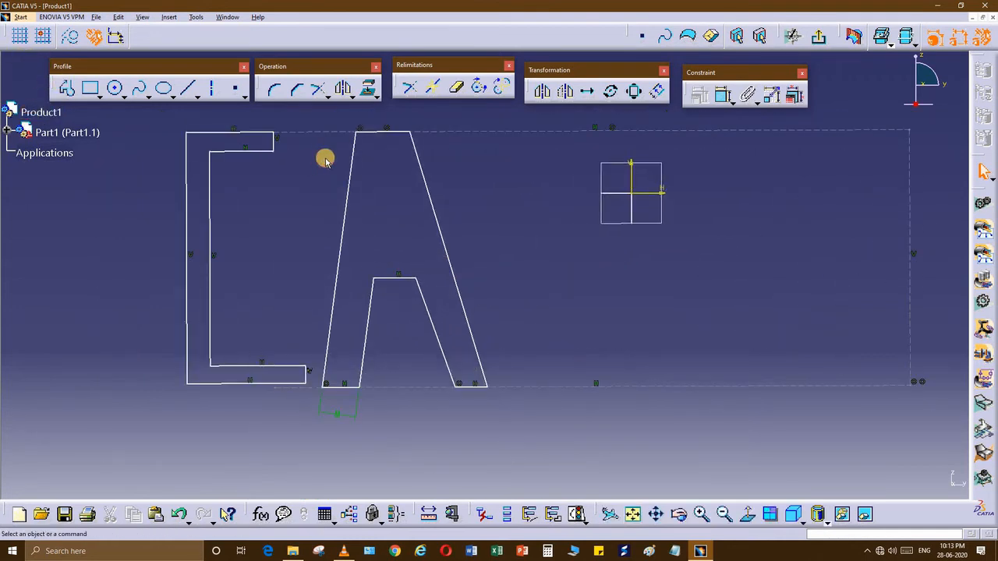
Step: Draw the triangular counter inside the top of the A
left_click(390, 162)
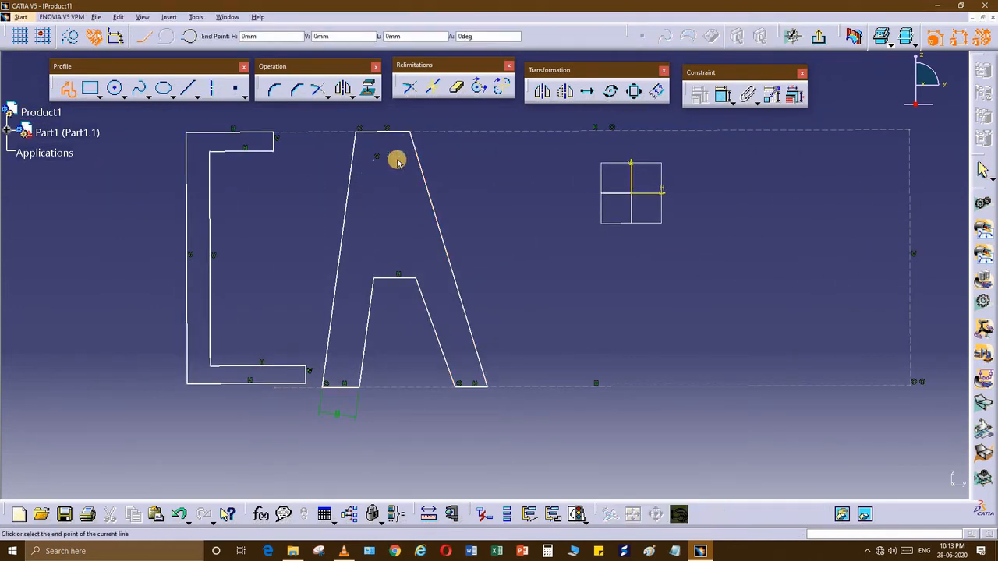
left_click(405, 234)
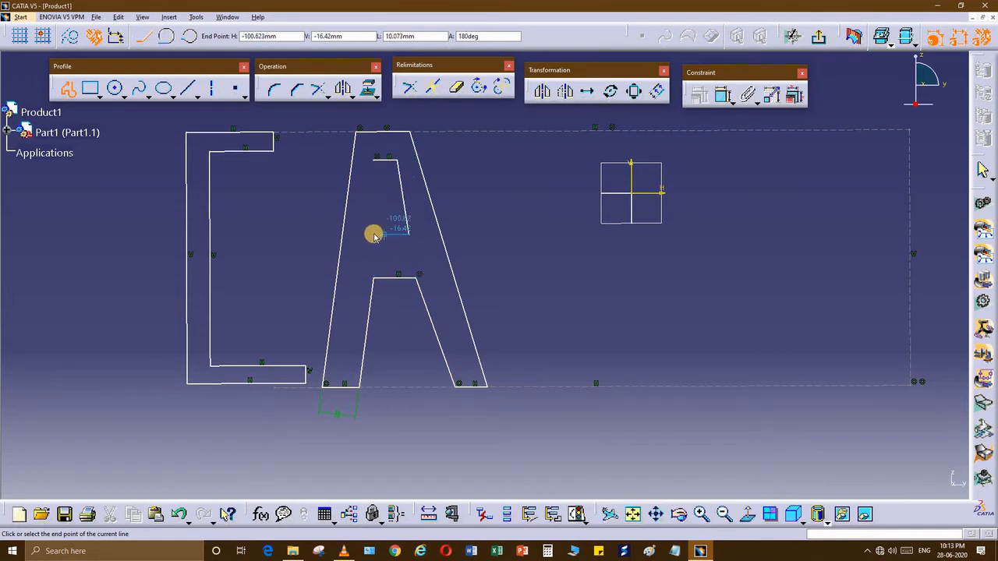
left_click(364, 233)
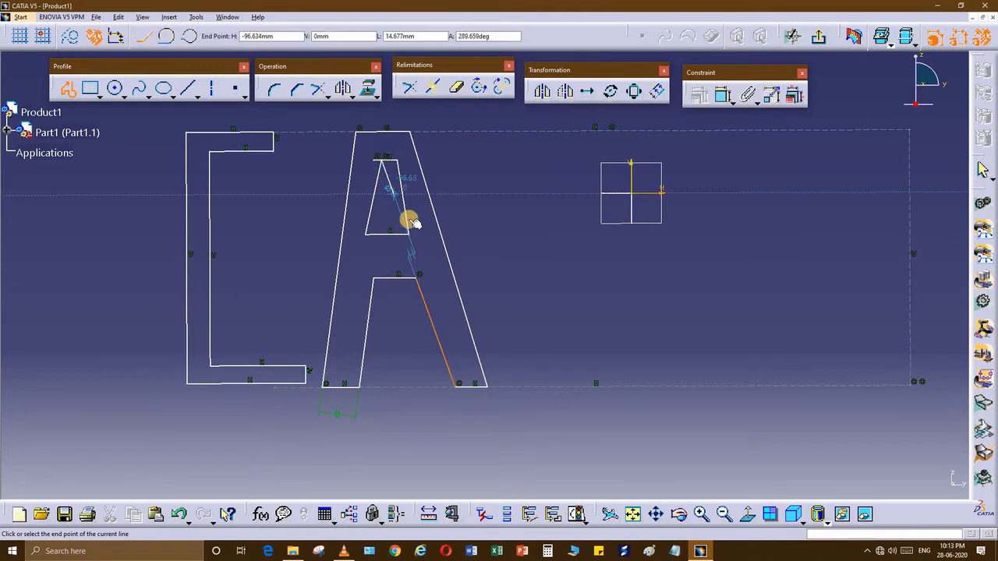
mouse_move(410, 220)
middle_mouse_down()
mouse_move(392, 218)
mouse_move(391, 205)
middle_mouse_up()
mouse_move(304, 237)
middle_mouse_down()
mouse_move(331, 279)
mouse_move(492, 301)
middle_mouse_up()
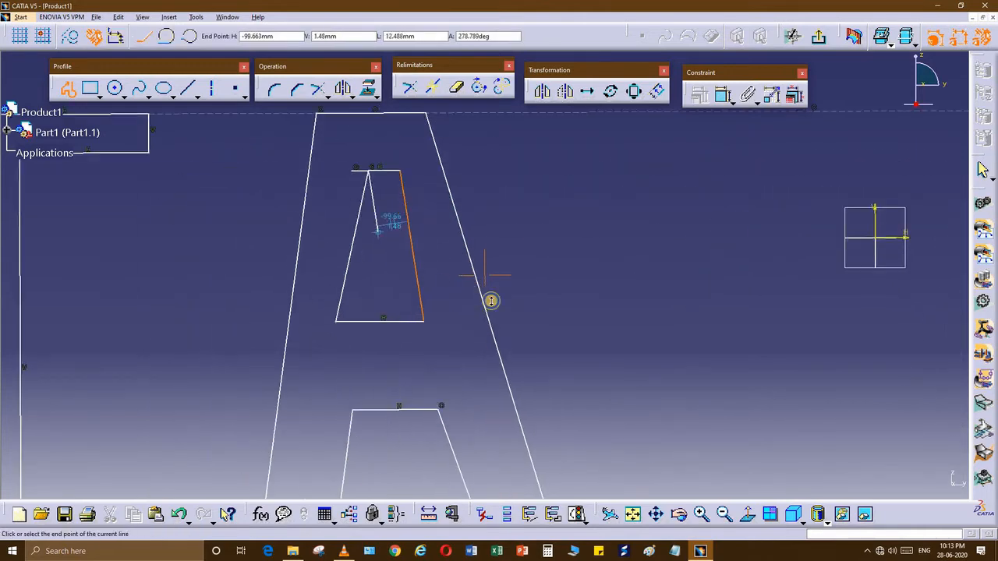
mouse_move(345, 277)
middle_mouse_down()
mouse_move(463, 256)
mouse_move(452, 258)
mouse_move(475, 310)
mouse_move(474, 291)
middle_mouse_up()
Step: Quick Trim the top line's overhanging end off the triangle
left_click(457, 87)
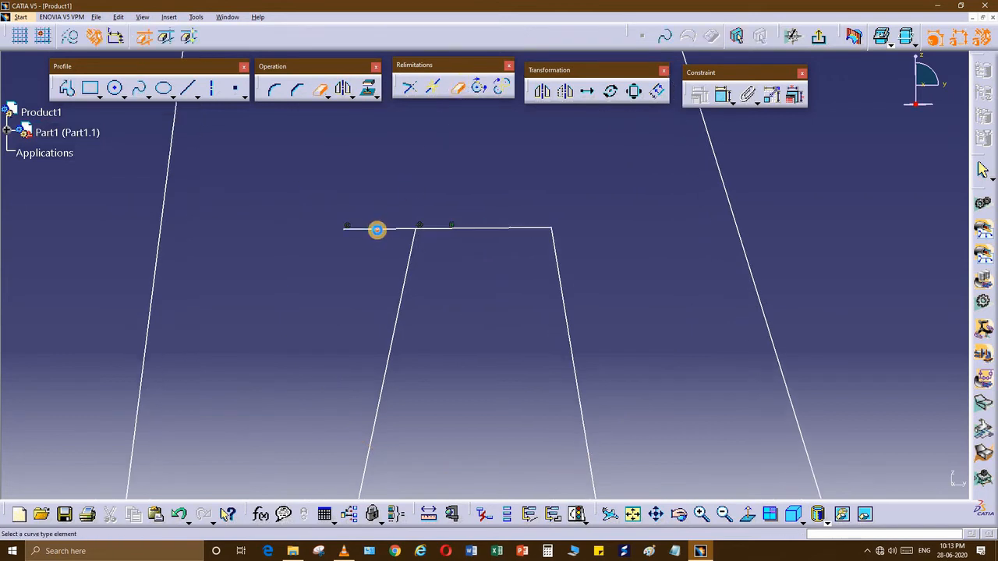
left_click(377, 228)
mouse_move(424, 338)
middle_mouse_down("ctrl")
mouse_move(431, 330)
mouse_move(419, 305)
mouse_move(401, 350)
mouse_move(457, 322)
mouse_move(393, 321)
mouse_move(488, 276)
mouse_move(249, 166)
middle_mouse_up("ctrl")
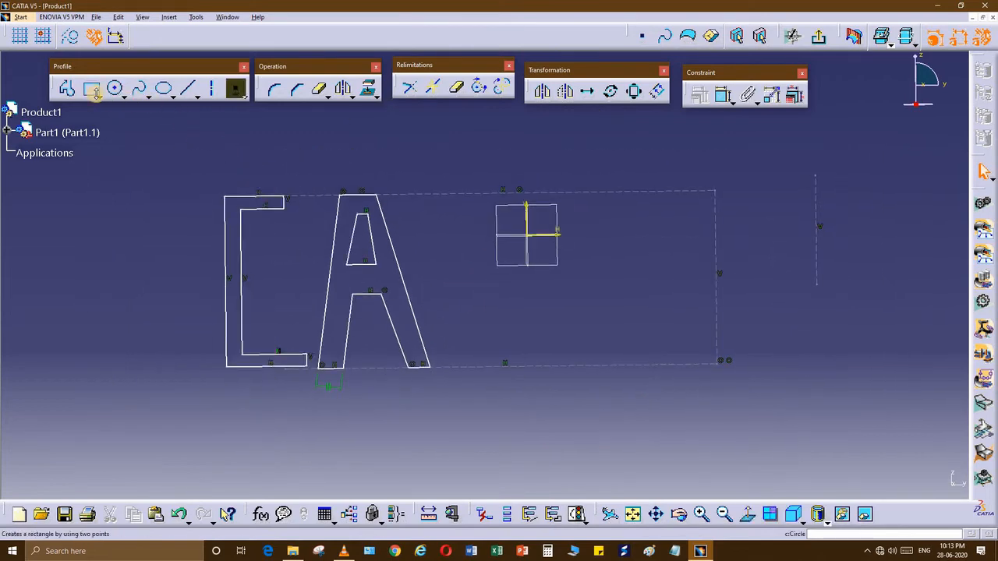
Step: Draw a closed T outline with top bar and stem right of the A
left_click(436, 208)
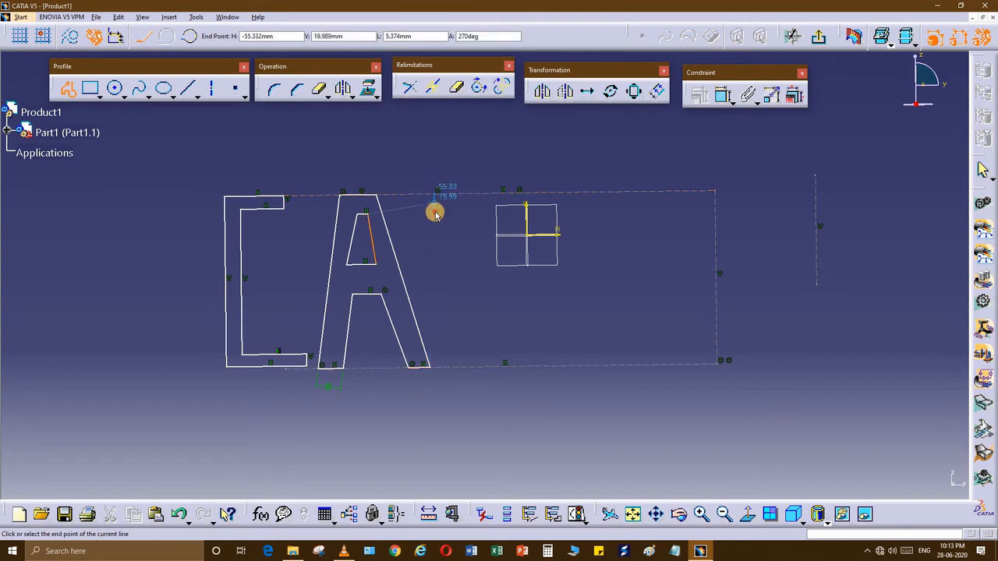
left_click(482, 210)
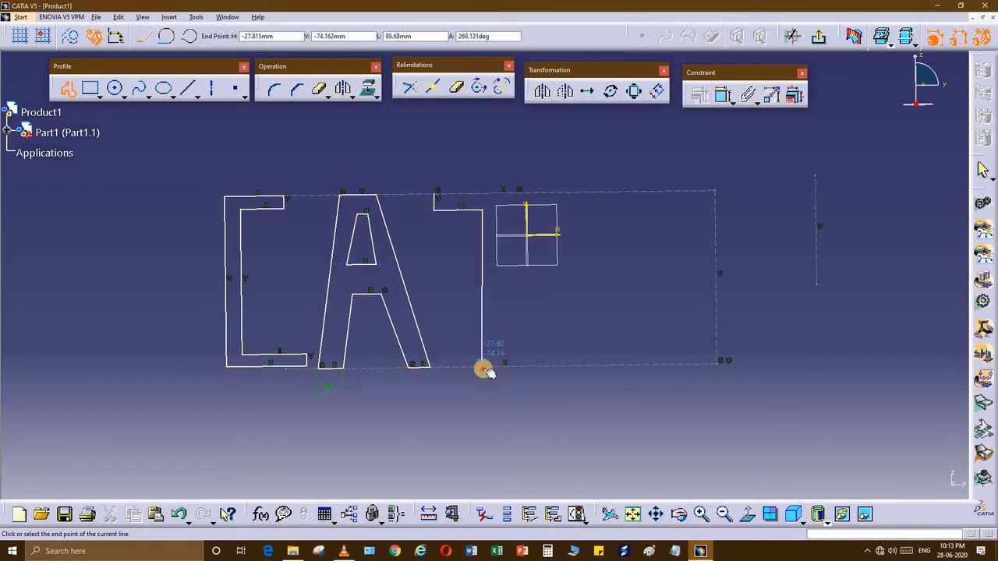
left_click(505, 367)
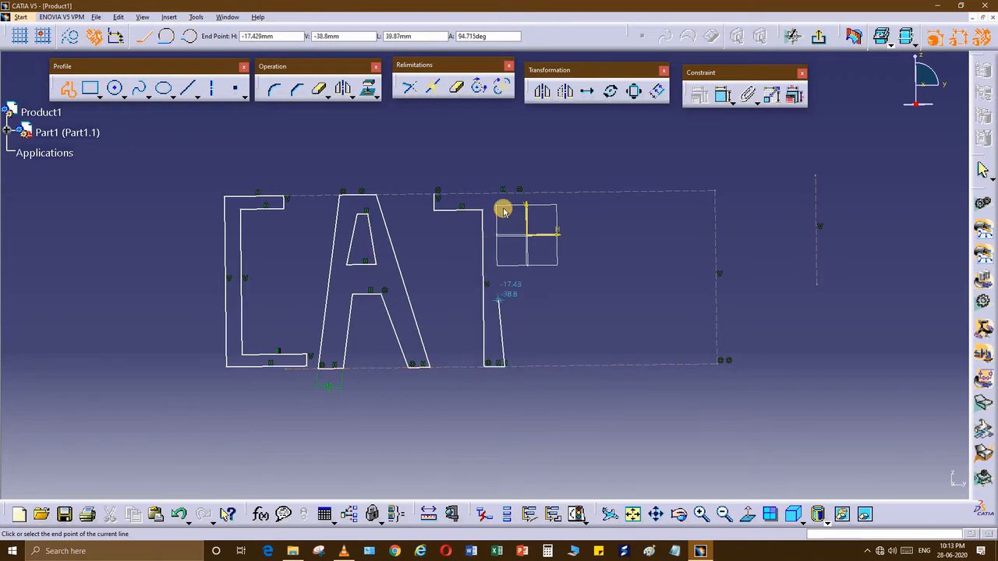
left_click(536, 211)
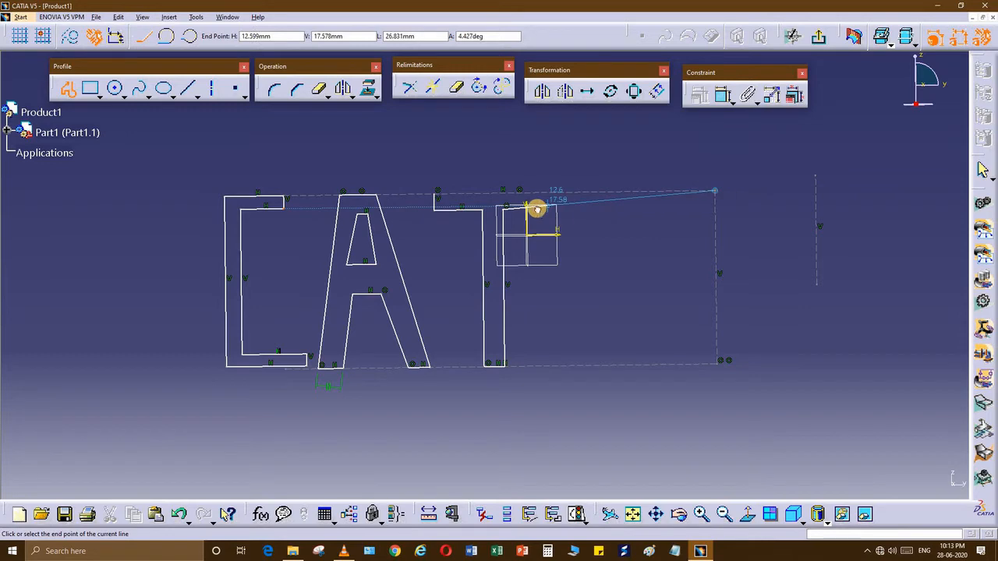
left_click(538, 192)
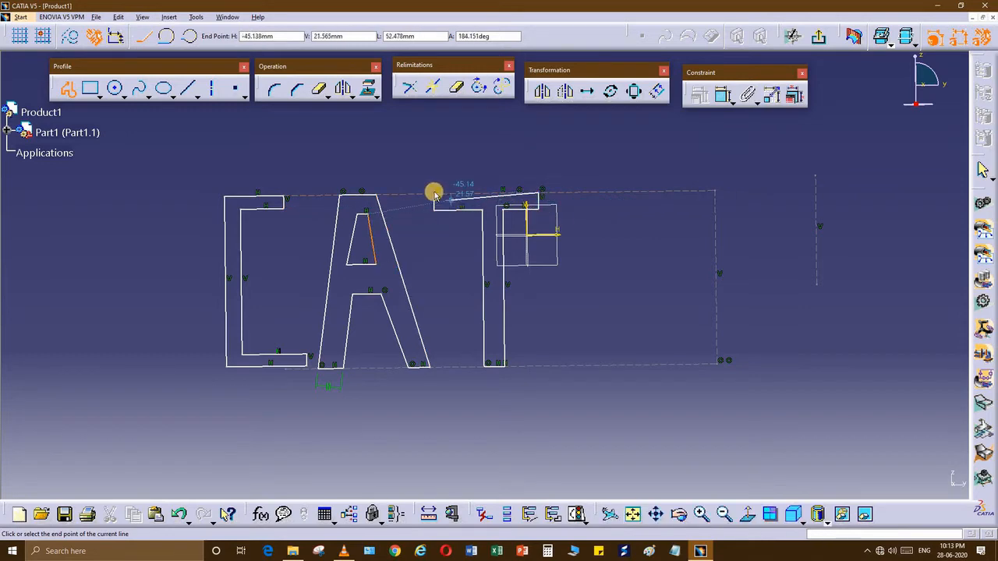
left_click(432, 196)
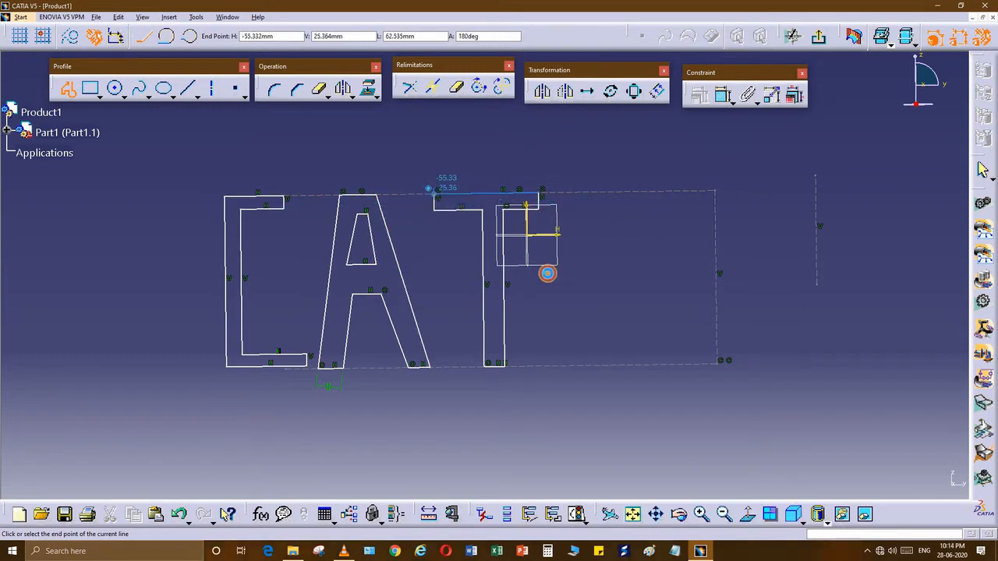
left_click(462, 297)
mouse_move(593, 276)
middle_mouse_down()
mouse_move(454, 289)
mouse_move(524, 246)
middle_mouse_up()
left_click(70, 95)
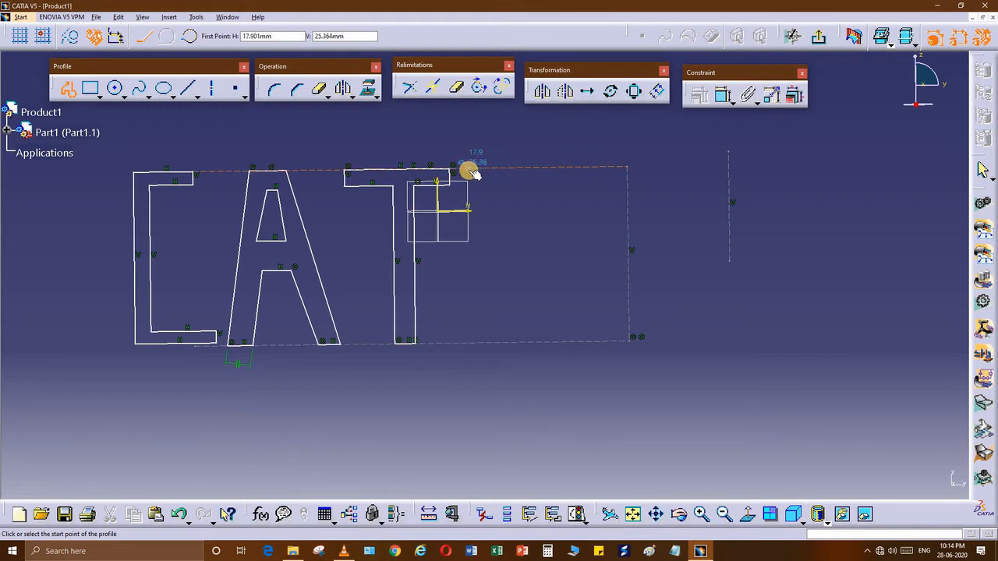
Step: Trace the I's left side and bottom foot, starting from the T's top-right corner
left_click(469, 187)
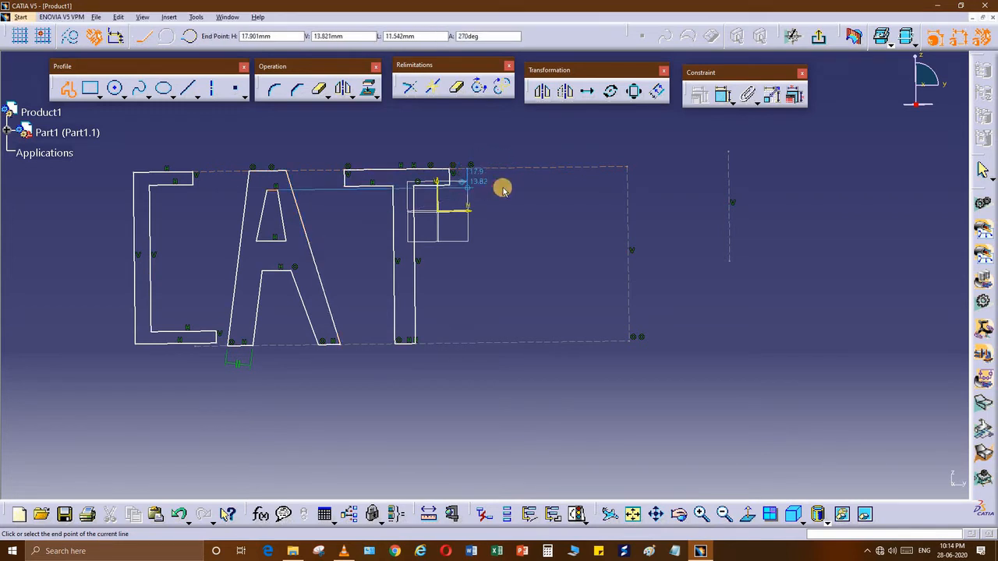
left_click(503, 328)
left_click(479, 329)
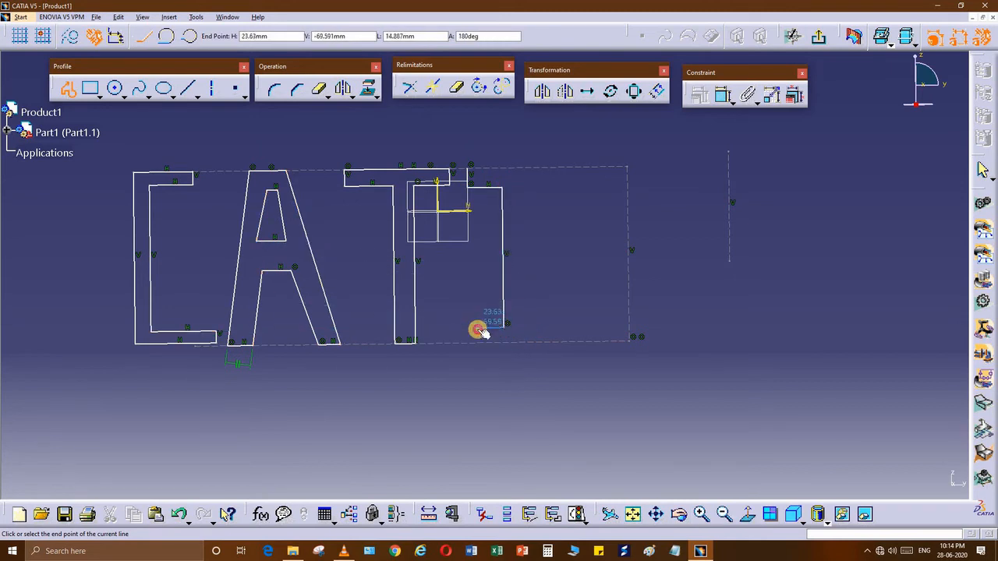
left_click(481, 345)
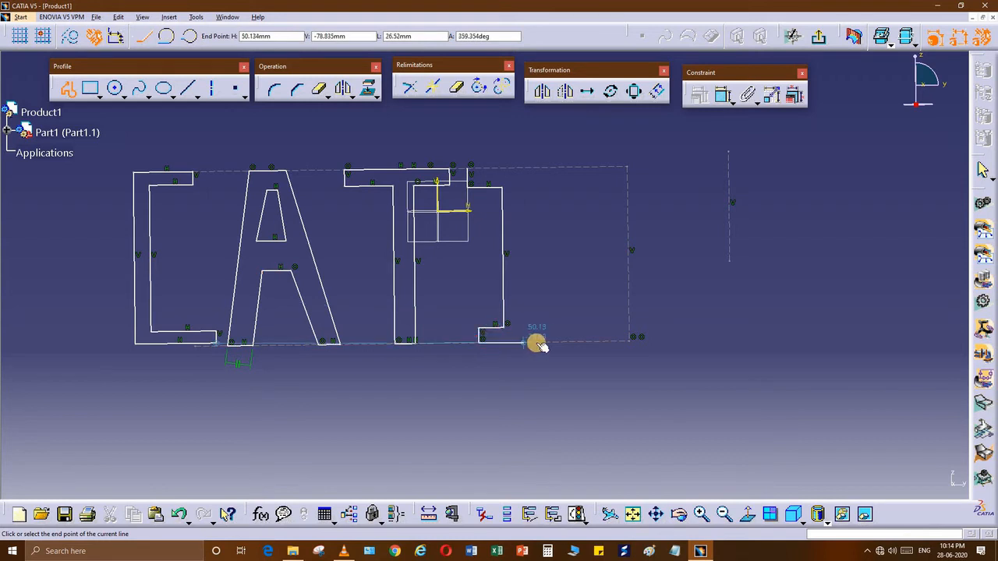
left_click(538, 328)
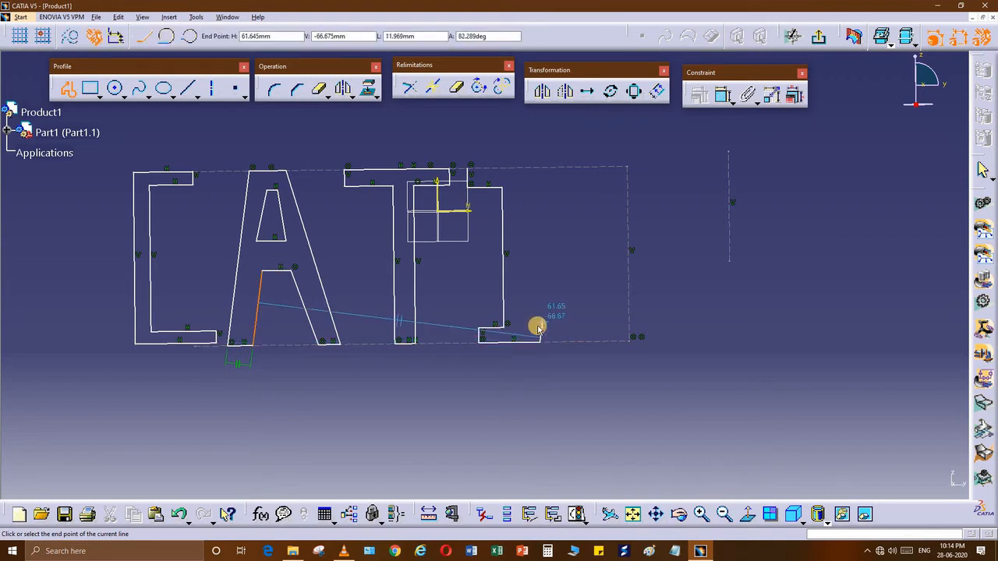
left_click(540, 327)
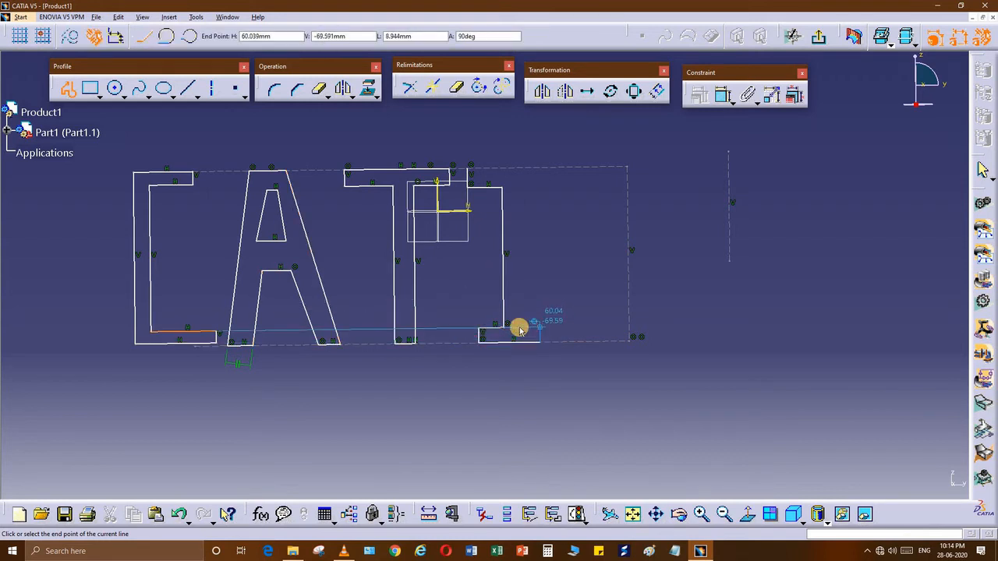
Step: Complete the I's right side and top cap, closing the outline at its start point
left_click(518, 187)
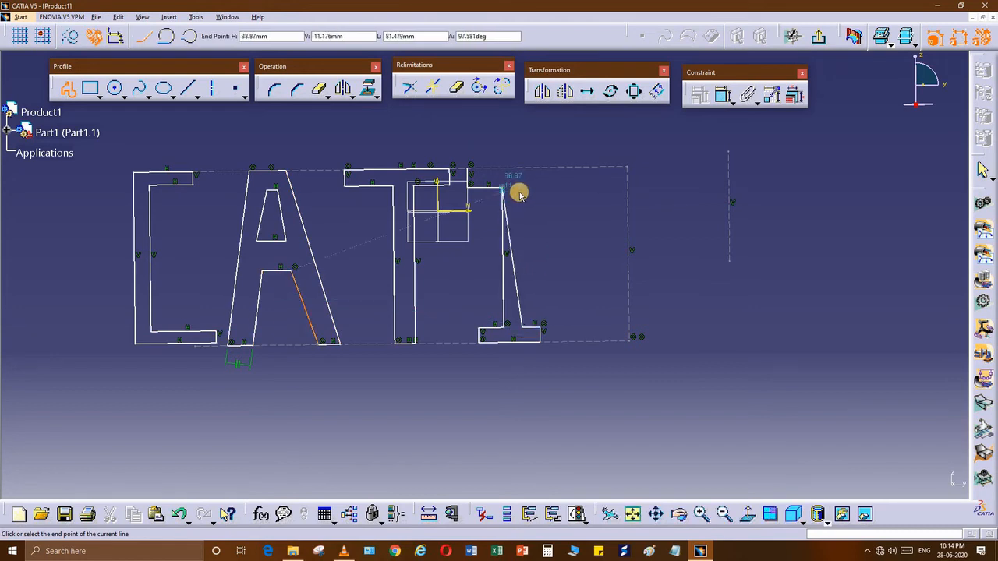
left_click(549, 188)
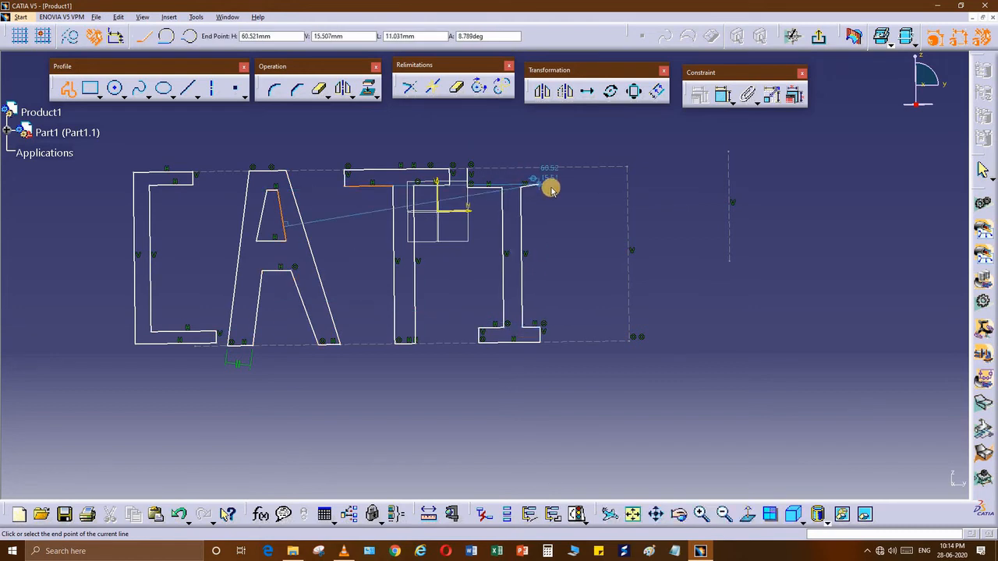
left_click(545, 167)
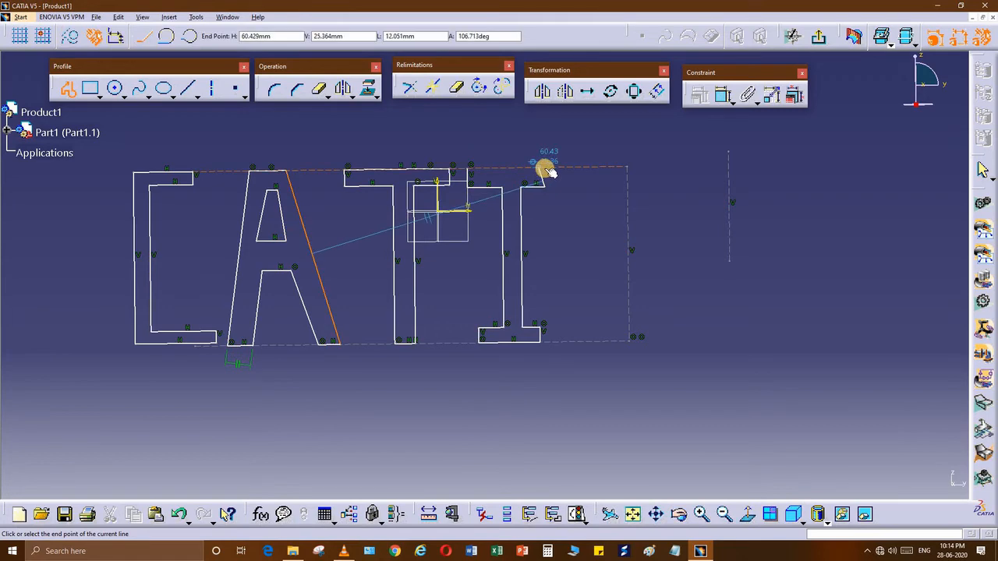
left_click(471, 169)
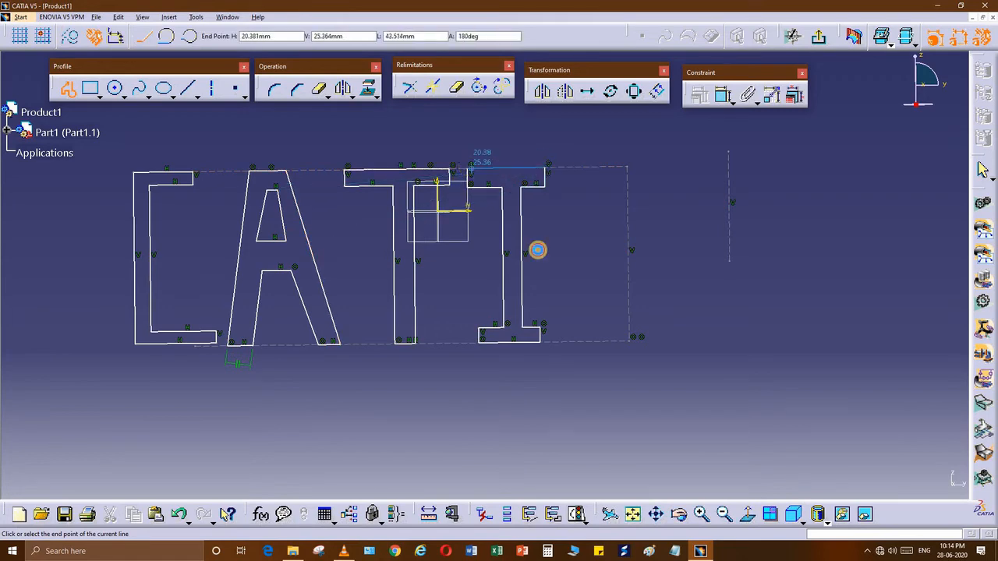
left_click(485, 301)
middle_click_drag(485, 301, 333, 279)
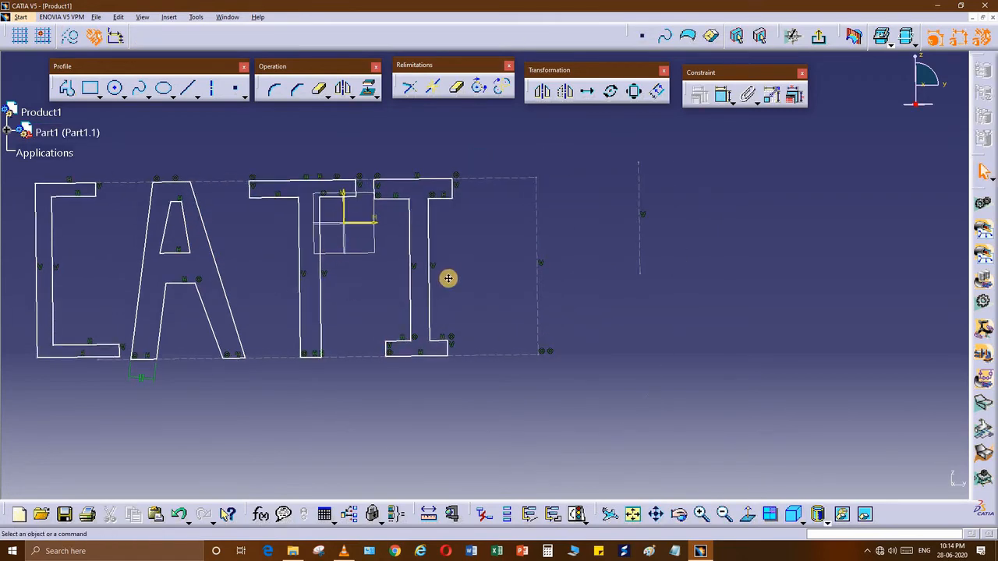
middle_click_drag(421, 279, 520, 272)
Step: Place a copy of the letter A to the right of the I with Translate in Duplicate mode
middle_click_drag(288, 182, 336, 183)
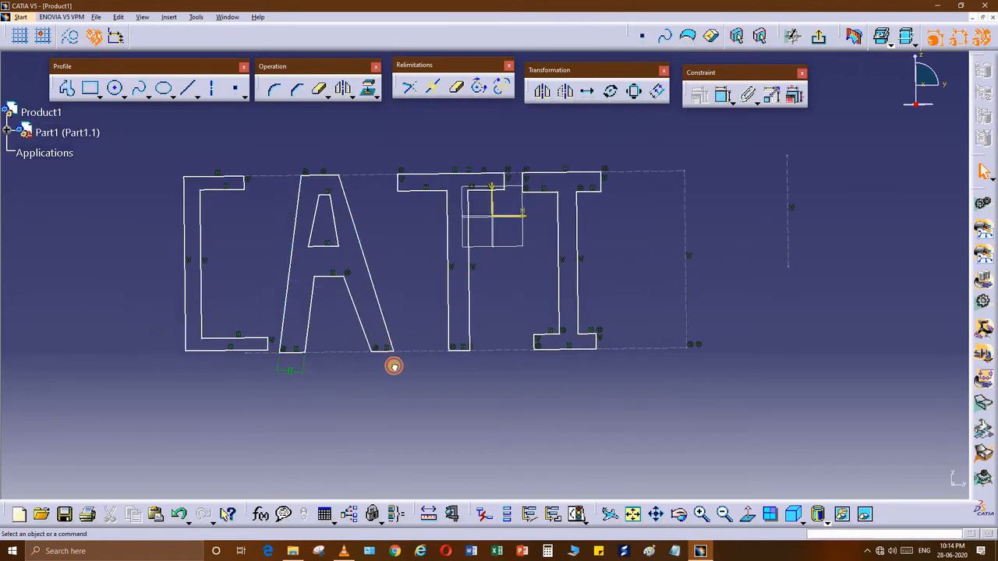
left_click_drag(275, 154, 399, 374)
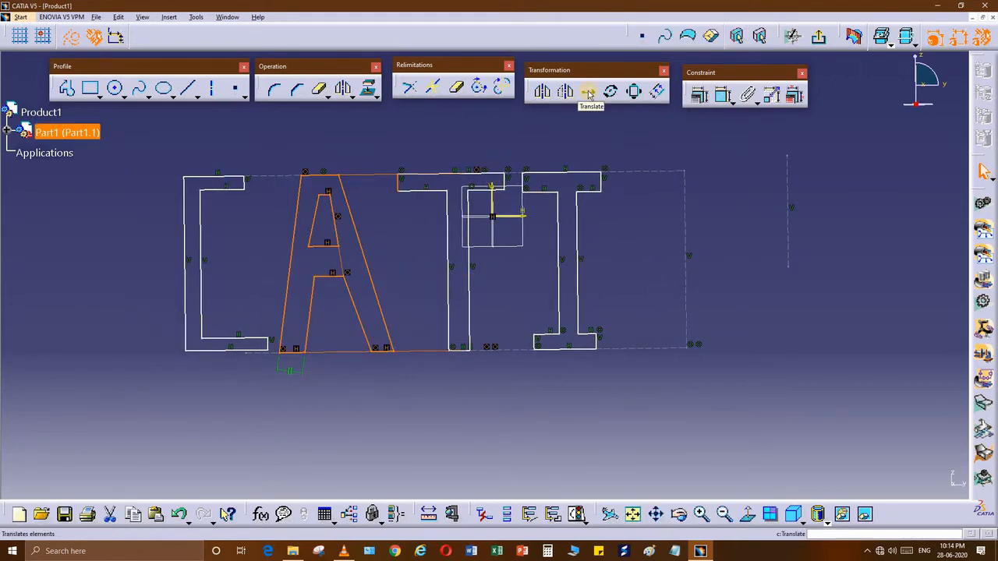
left_click(367, 267)
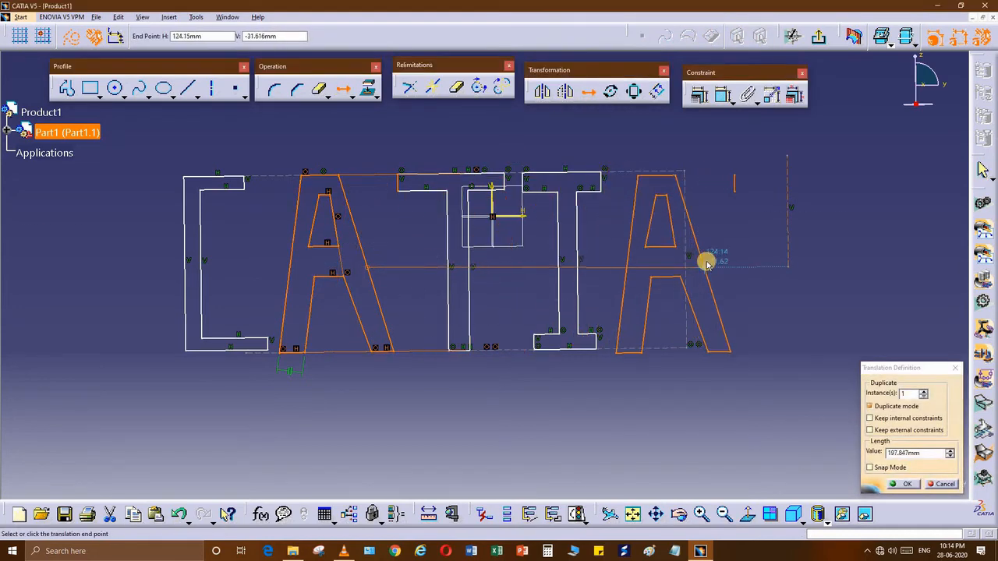
middle_click_drag(522, 356, 559, 231)
left_click(559, 232)
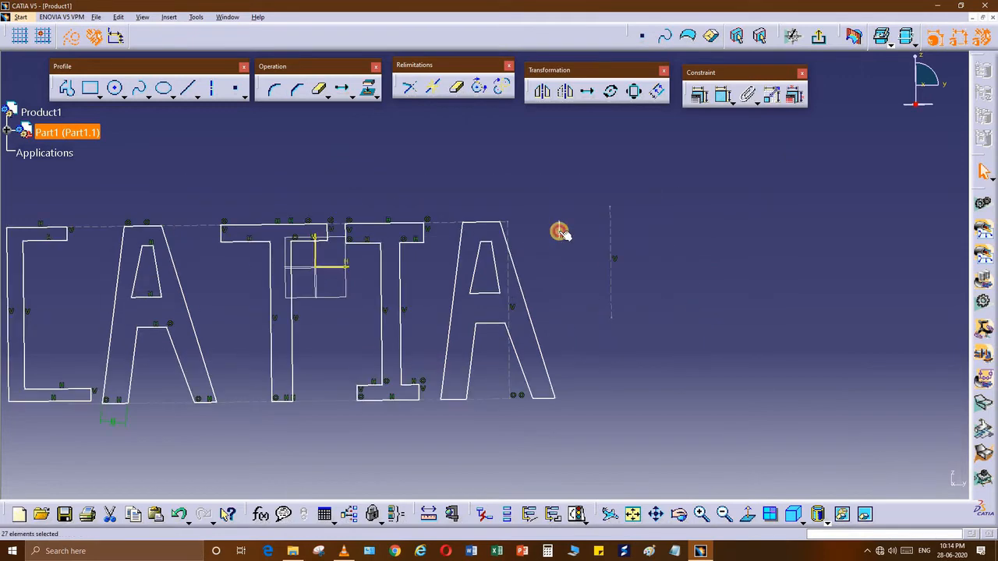
Step: Undo an accidental deletion of the duplicated A with Ctrl+Z, then pick the stray line
key("Delete")
middle_click_drag(572, 298, 640, 276)
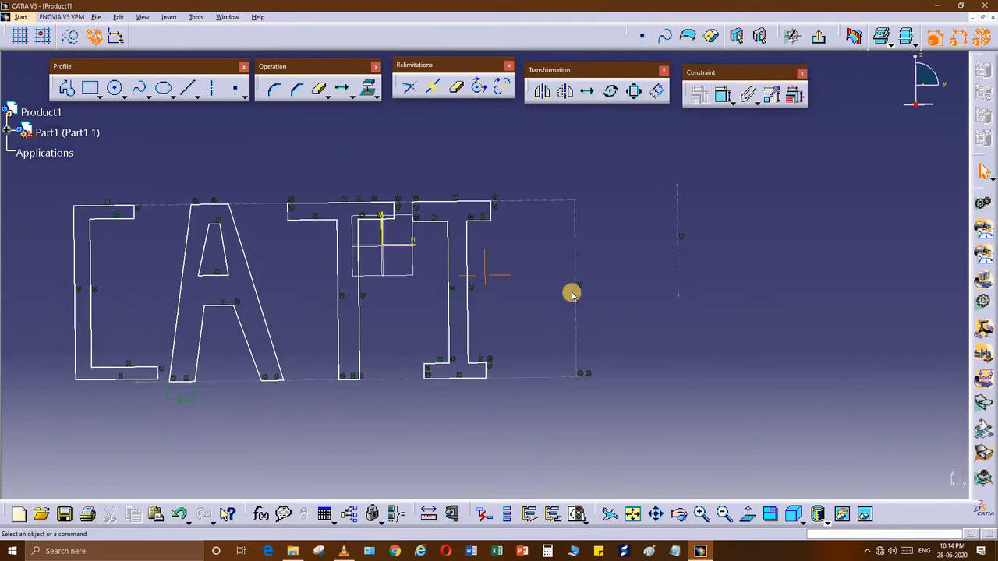
key("ctrl+z")
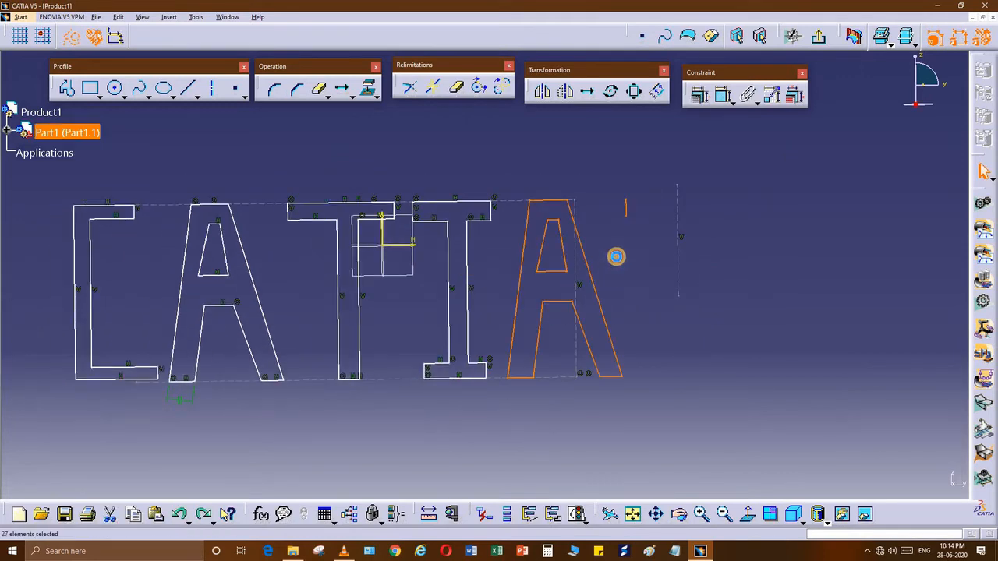
left_click(626, 209)
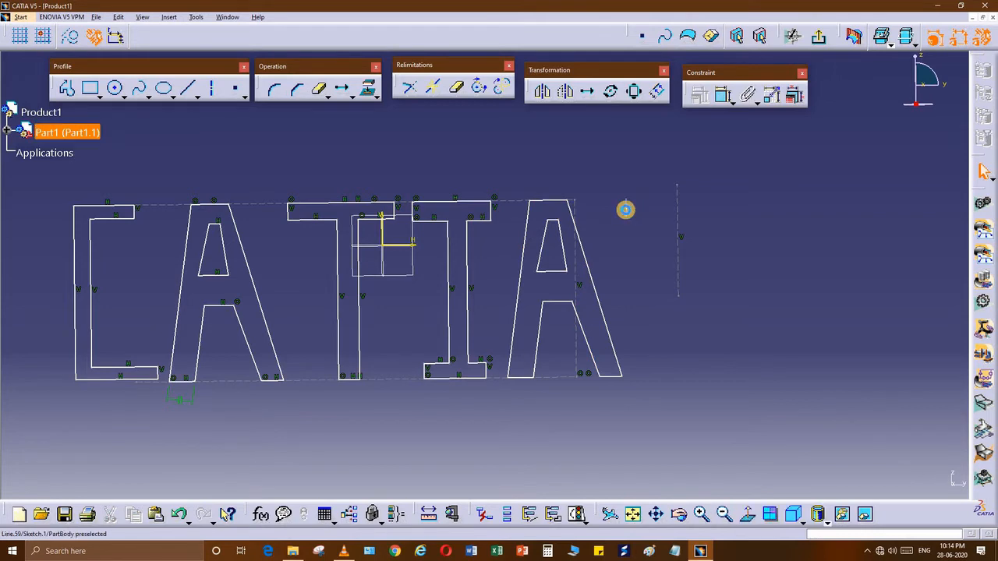
mouse_move(392, 327)
middle_mouse_down()
mouse_move(504, 291)
mouse_move(523, 169)
mouse_move(629, 175)
mouse_move(514, 292)
mouse_move(597, 210)
mouse_move(637, 255)
middle_mouse_up()
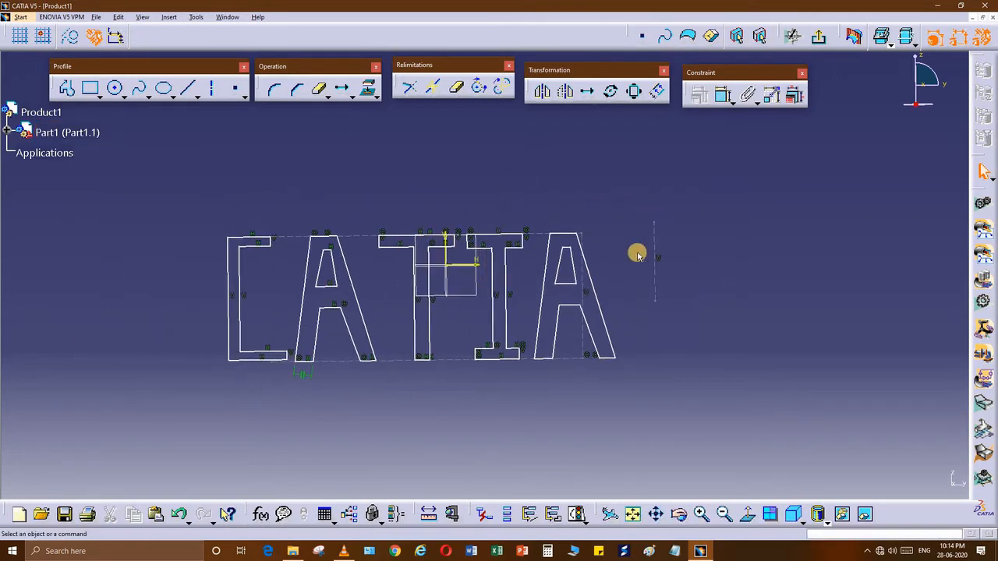
mouse_move(539, 270)
middle_mouse_down()
mouse_move(265, 200)
mouse_move(277, 193)
middle_mouse_up()
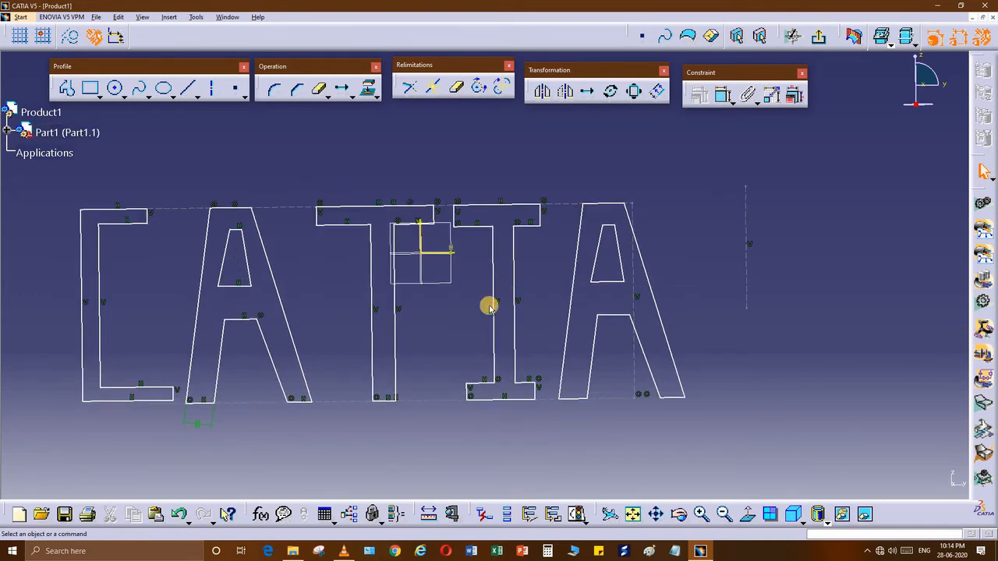
mouse_move(489, 307)
middle_mouse_down()
mouse_move(510, 319)
mouse_move(539, 423)
middle_mouse_up()
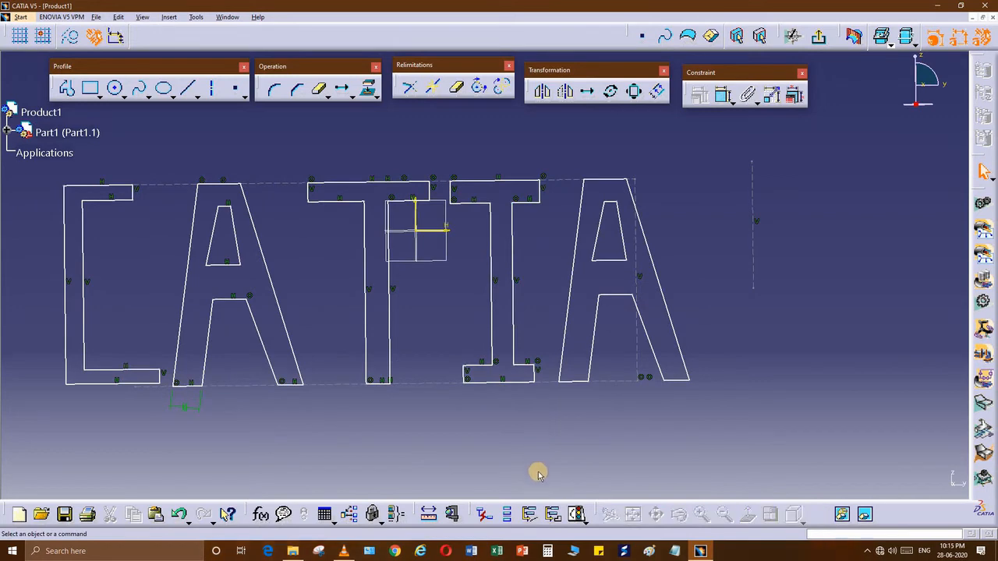
Step: Run Sketch Analysis and switch the top construction line Line.1 to standard geometry
left_click(590, 528)
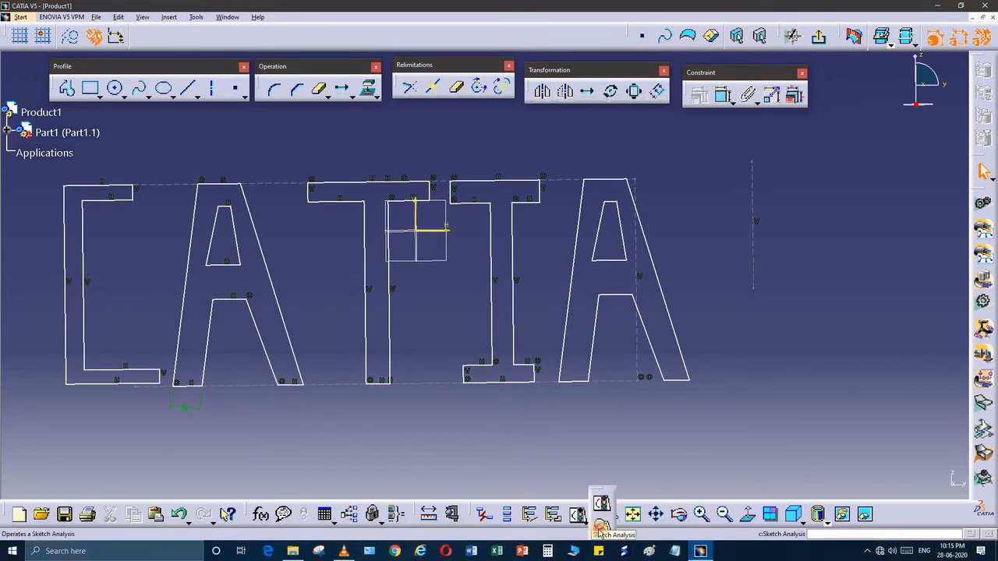
left_click(601, 528)
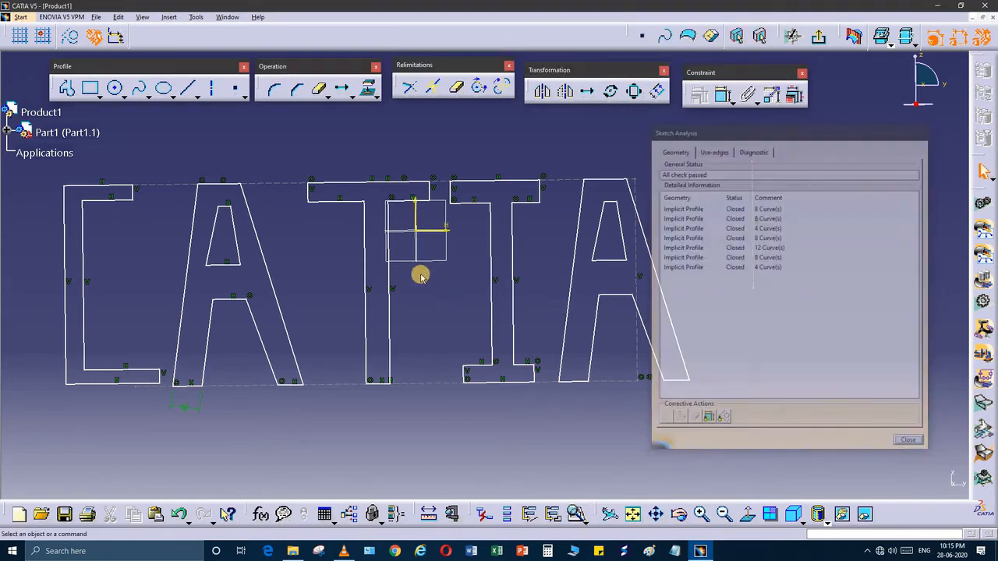
middle_click(374, 229)
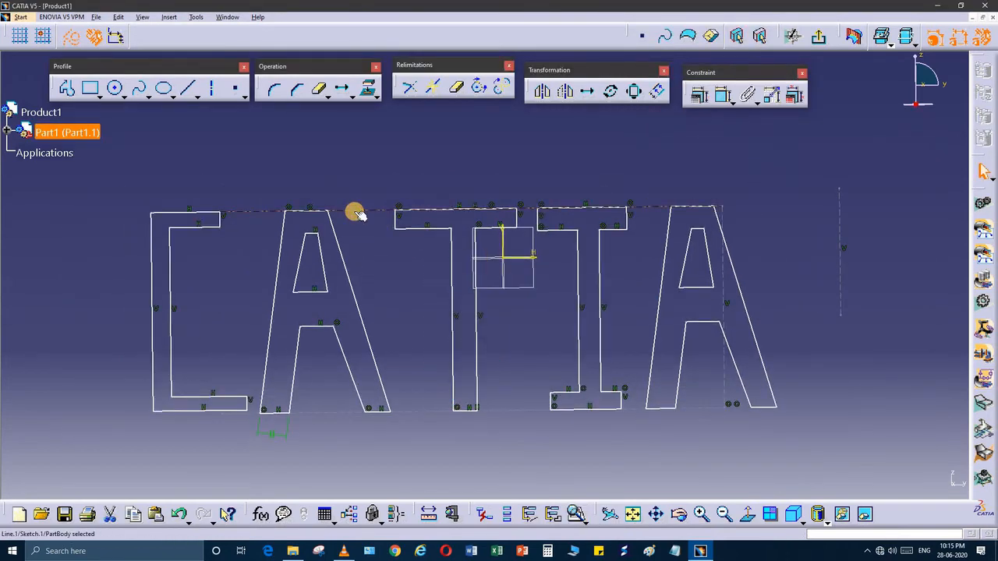
left_click(70, 36)
left_click(394, 260)
middle_click_drag(393, 260, 360, 240)
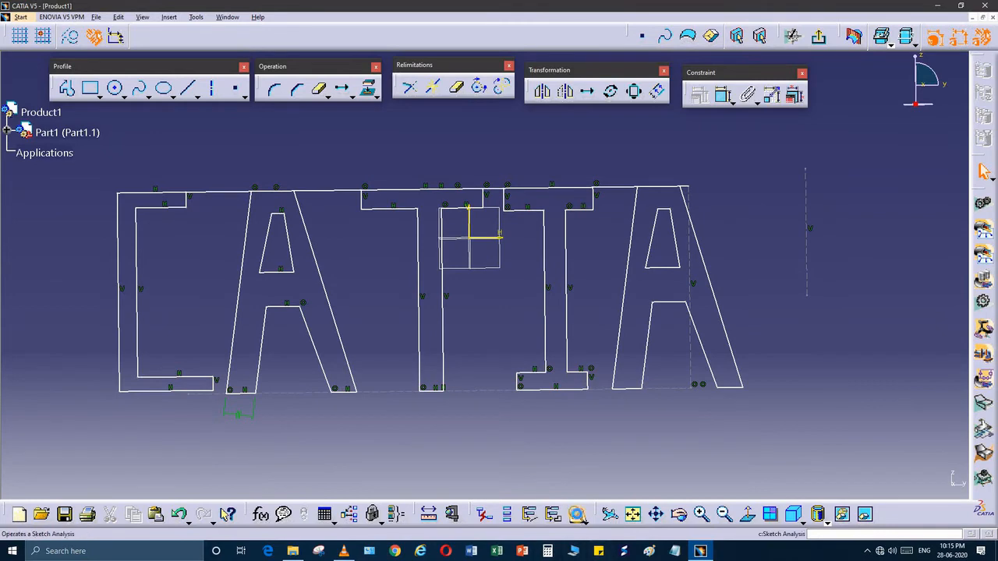
Step: Re-run the analysis, select the isolated Line.1, and turn it back into construction geometry
left_click(577, 514)
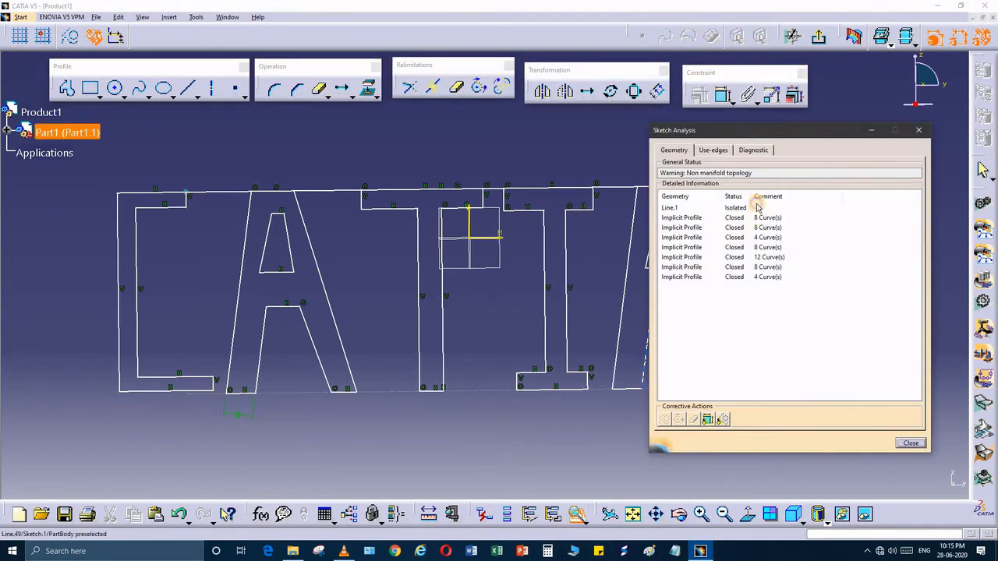
left_click(317, 189)
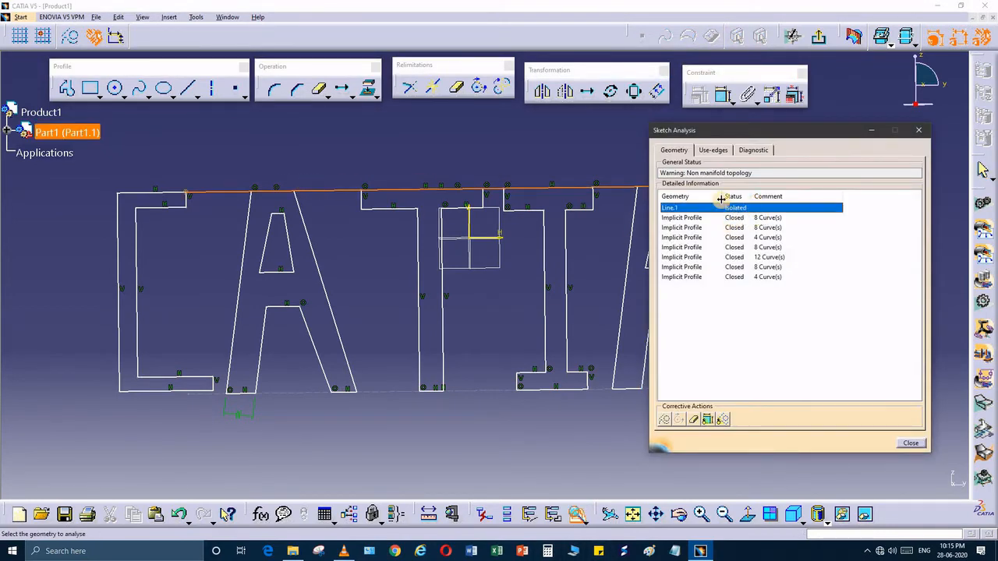
left_click(325, 189)
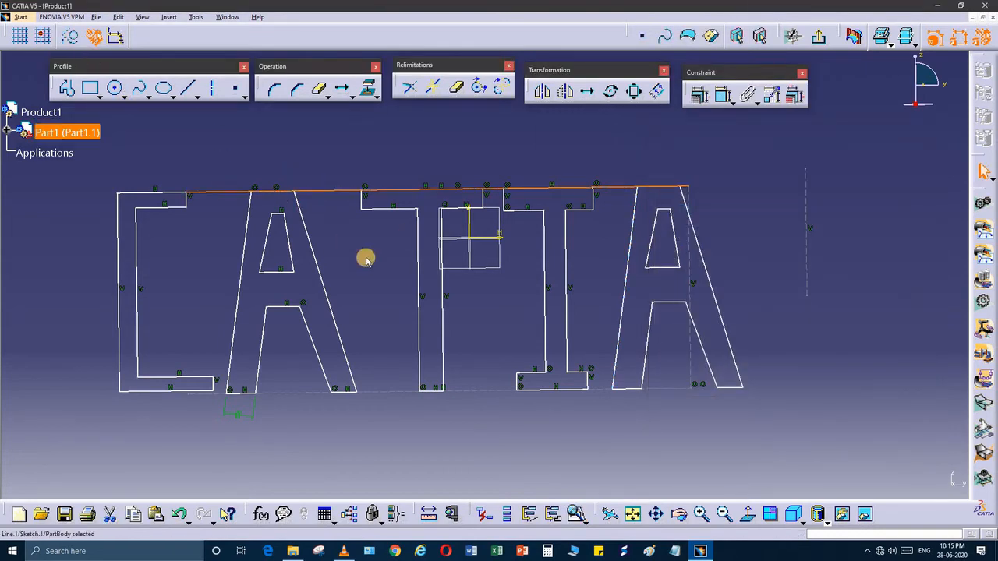
key("c")
left_click(782, 198)
key("f")
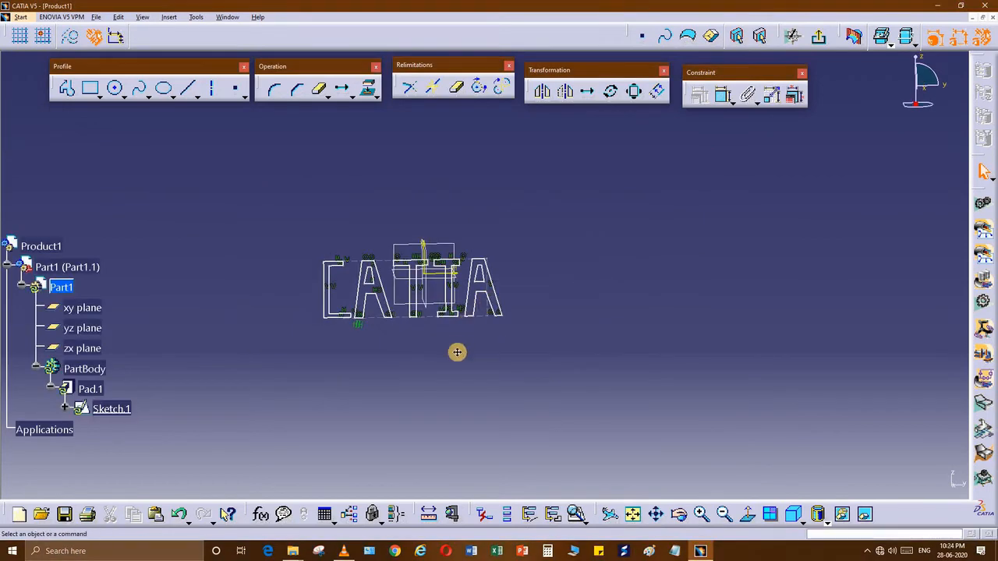
Step: Zoom in on the CATIA letters and shift them down to clear space above
mouse_move(457, 352)
middle_mouse_down()
mouse_move(447, 366)
mouse_move(477, 351)
mouse_move(175, 320)
middle_mouse_up()
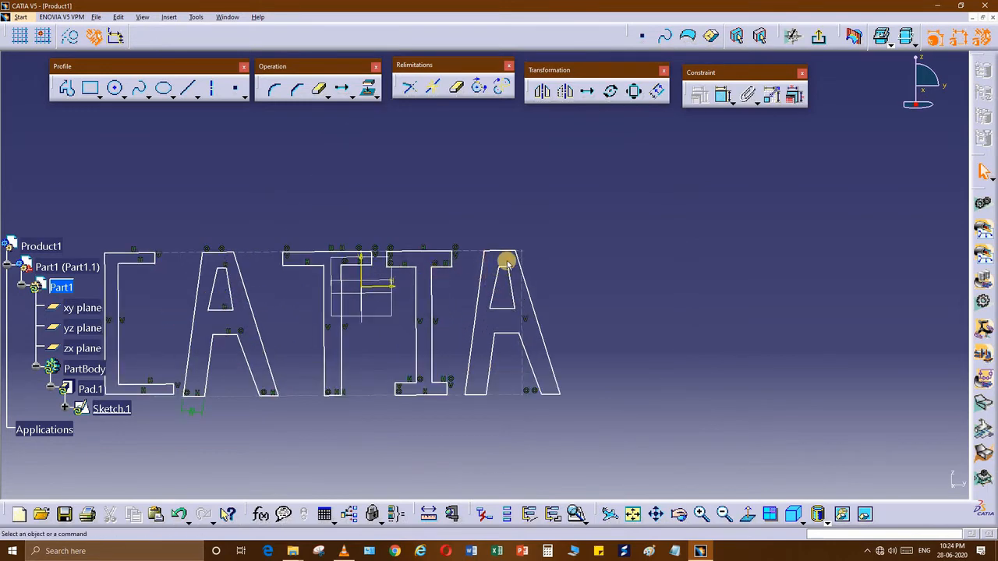
mouse_move(501, 325)
middle_mouse_down()
mouse_move(445, 348)
mouse_move(439, 375)
mouse_move(430, 338)
mouse_move(382, 266)
middle_mouse_up()
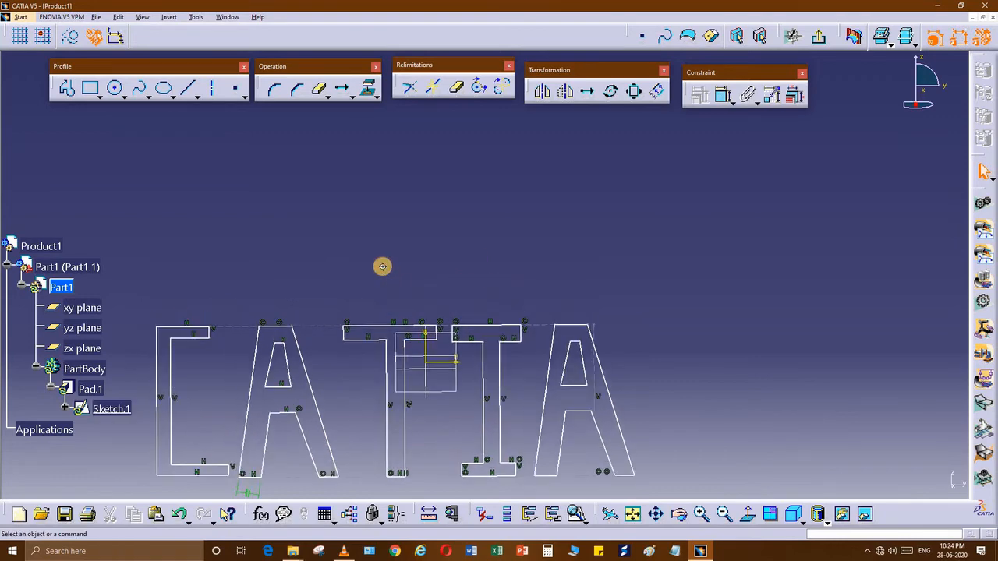
mouse_move(351, 312)
middle_mouse_down()
mouse_move(140, 187)
mouse_move(68, 117)
middle_mouse_up()
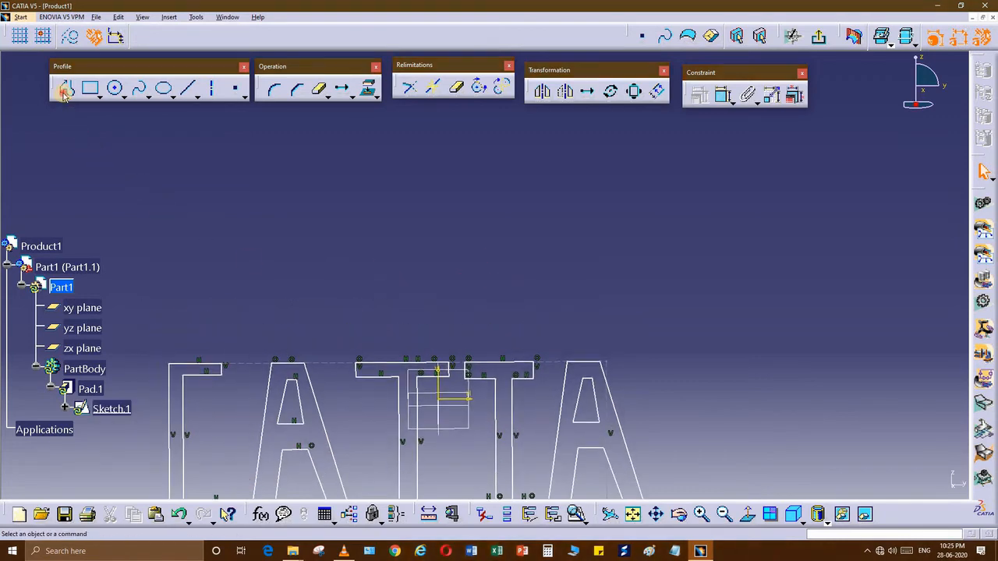
Step: Draw a closed triangle with a horizontal base above the CATIA letters using Profile
left_click(64, 94)
middle_click_drag(385, 130, 397, 171)
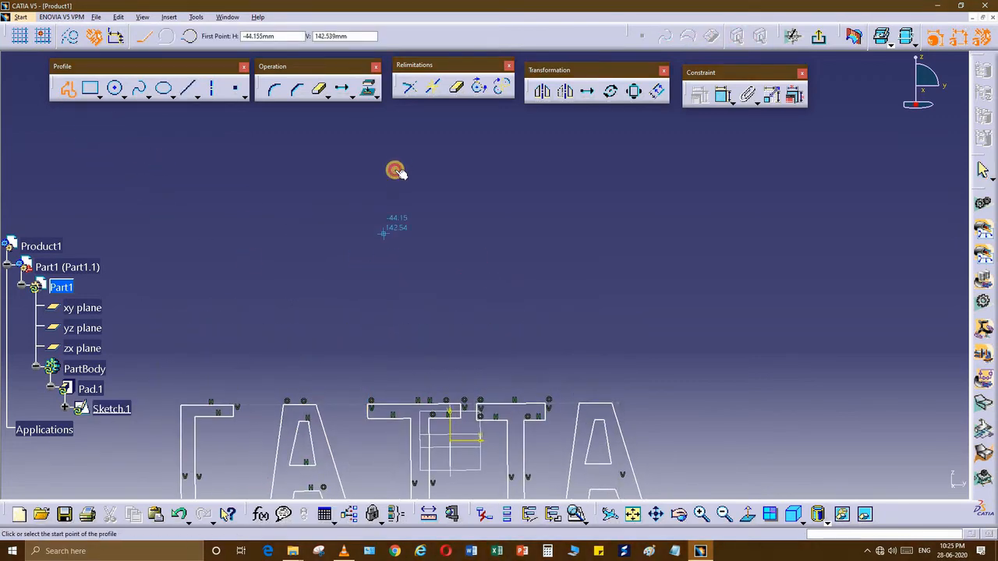
left_click(343, 258)
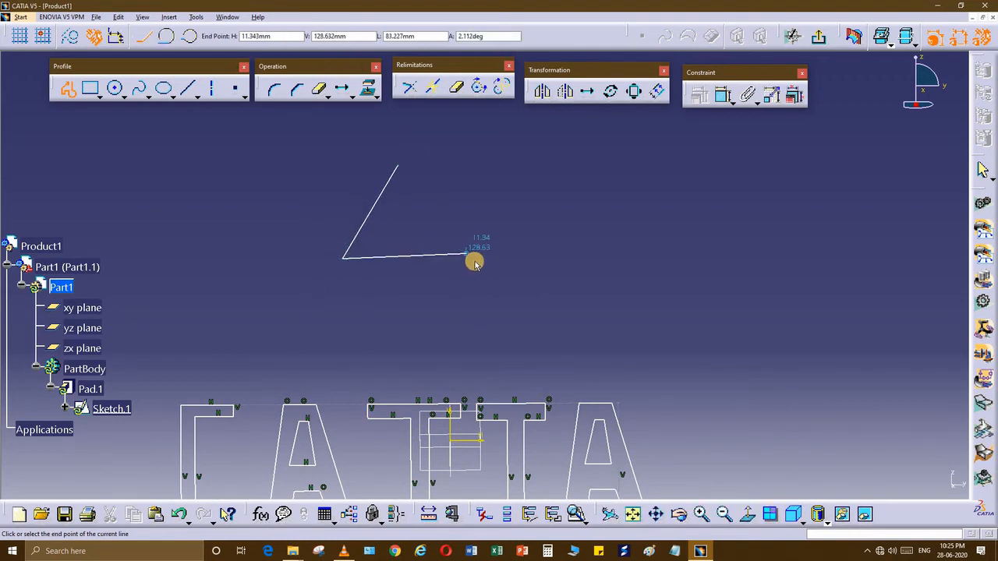
left_click(476, 258)
left_click(398, 166)
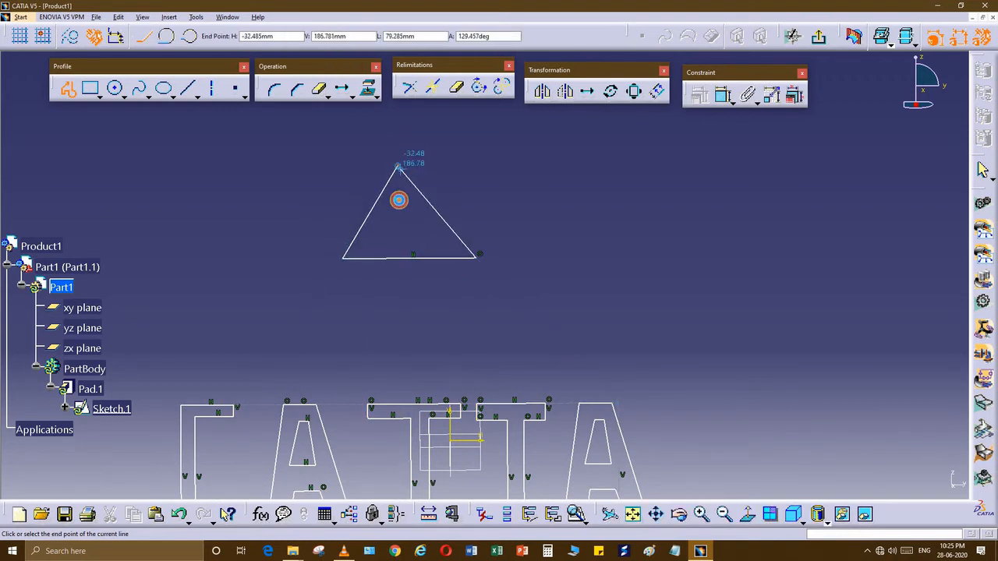
left_click(490, 278)
middle_click_drag(490, 279, 405, 288)
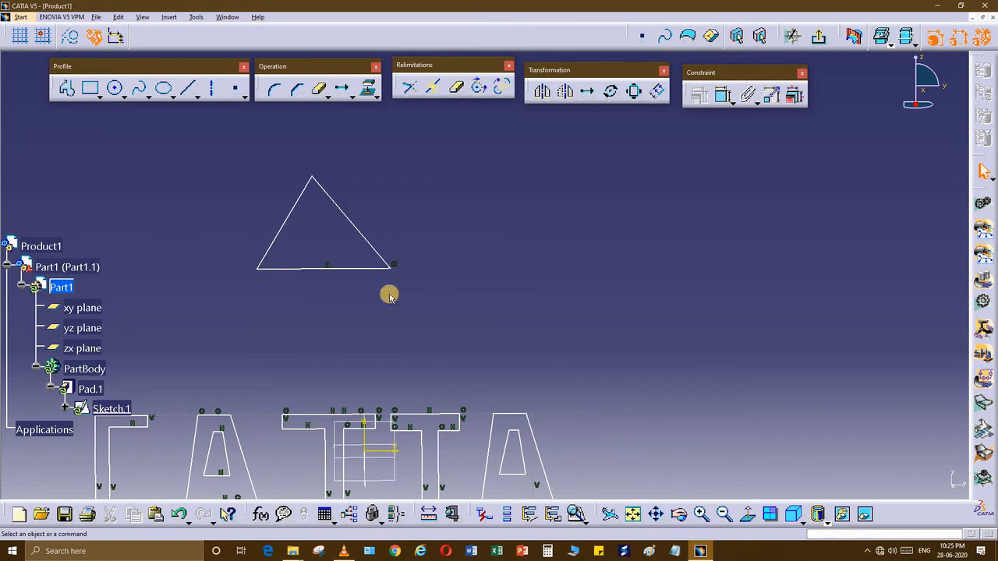
Step: Draw a separate closed many-sided polygon beside the triangle, closing it at its start point
left_click(67, 88)
middle_click_drag(639, 194, 505, 187)
left_click(505, 187)
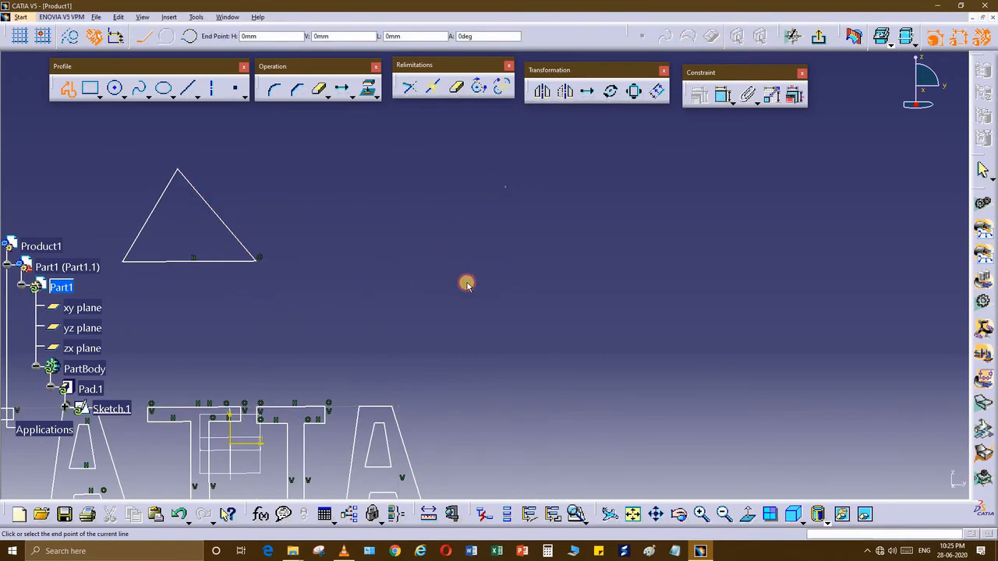
left_click(463, 229)
left_click(467, 296)
left_click(531, 314)
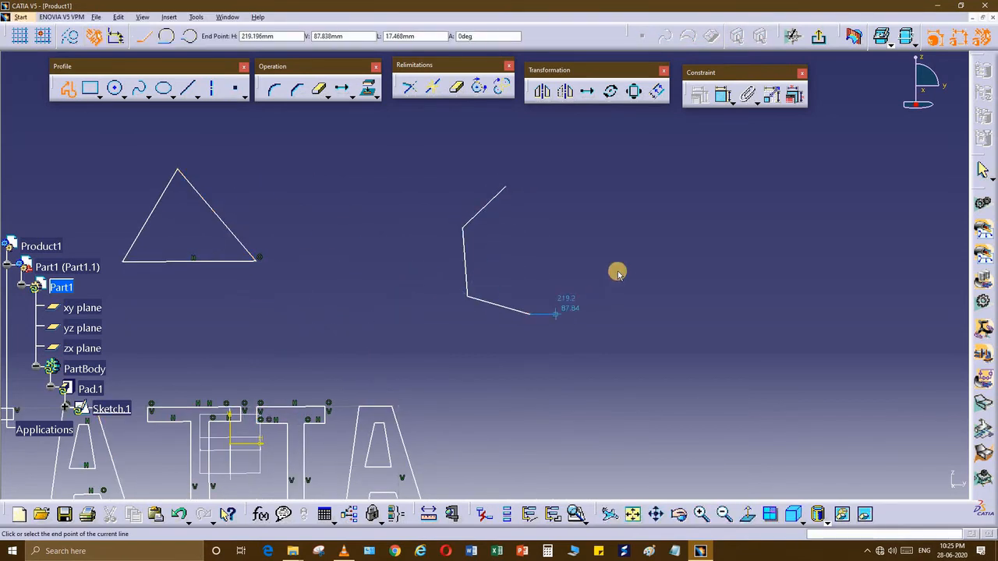
left_click(597, 304)
left_click(623, 255)
left_click(622, 220)
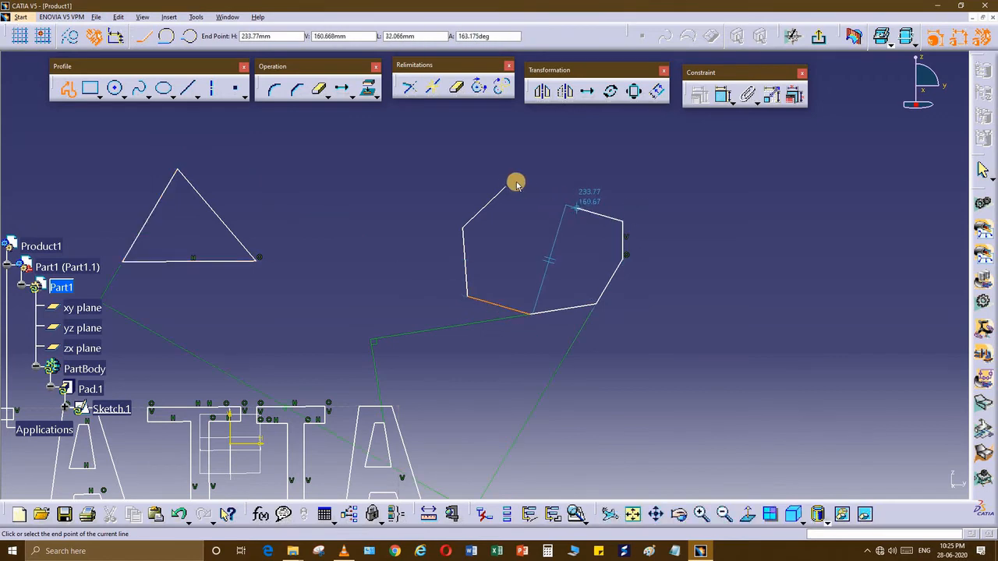
left_click(572, 207)
left_click(513, 213)
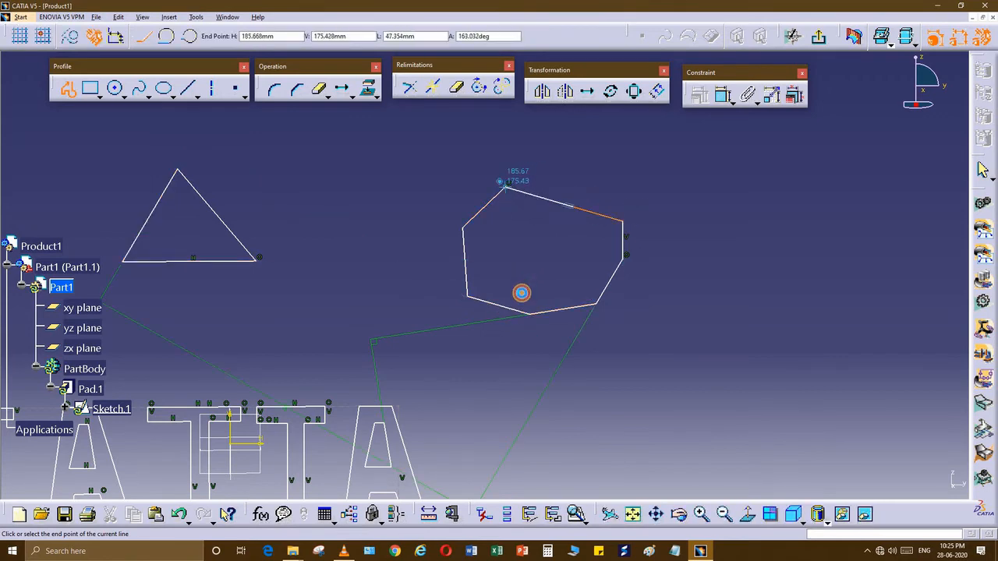
middle_click_drag(535, 325, 477, 346)
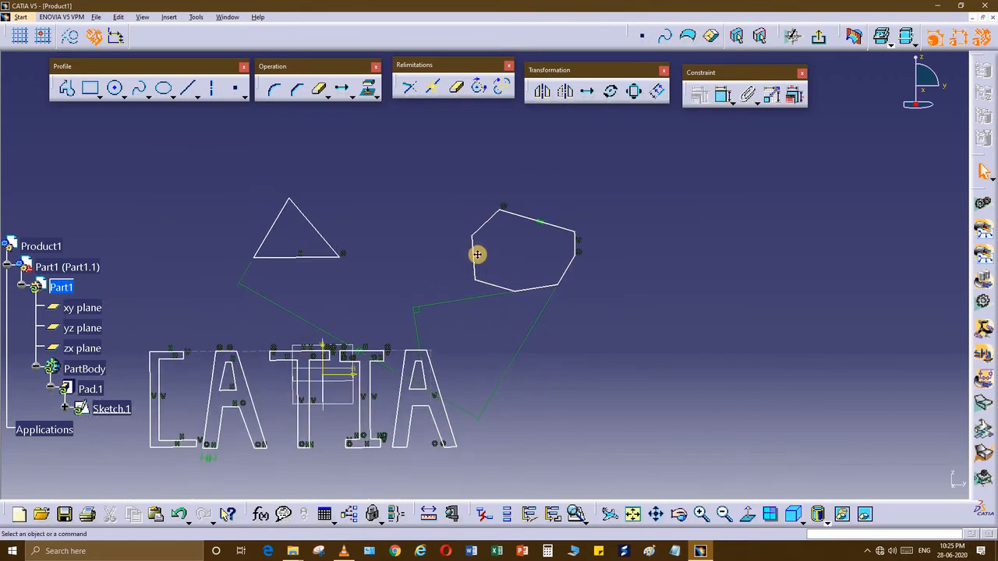
Step: Start a profile right of the letters with its top edge, slanted edge and vertical right side
mouse_move(377, 296)
middle_mouse_down()
mouse_move(564, 314)
mouse_move(338, 350)
mouse_move(382, 309)
mouse_move(431, 356)
middle_mouse_up()
mouse_move(110, 408)
middle_mouse_down()
mouse_move(4, 79)
mouse_move(62, 81)
middle_mouse_up()
left_click(67, 88)
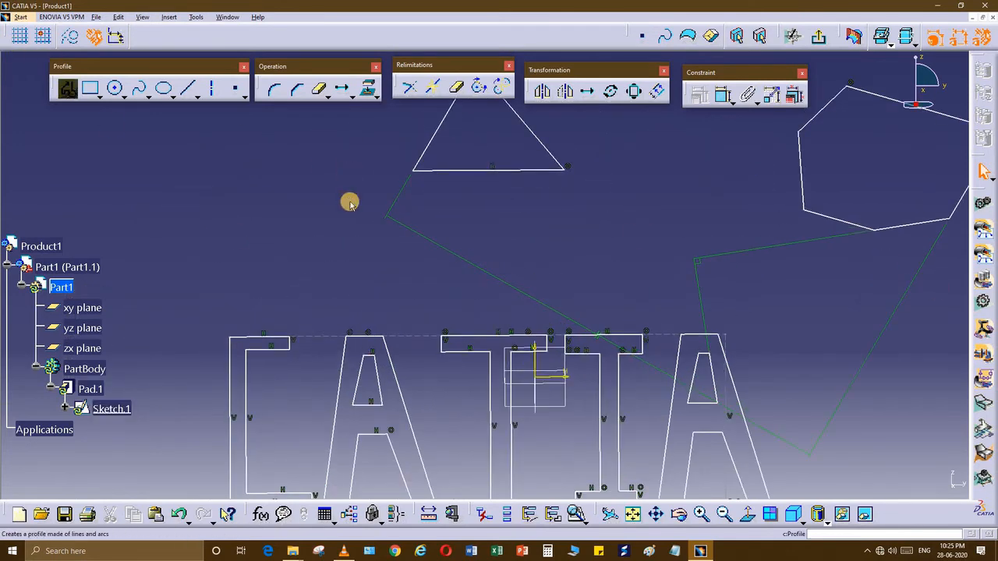
middle_click_drag(658, 339, 44, 221)
middle_click_drag(548, 226, 552, 256)
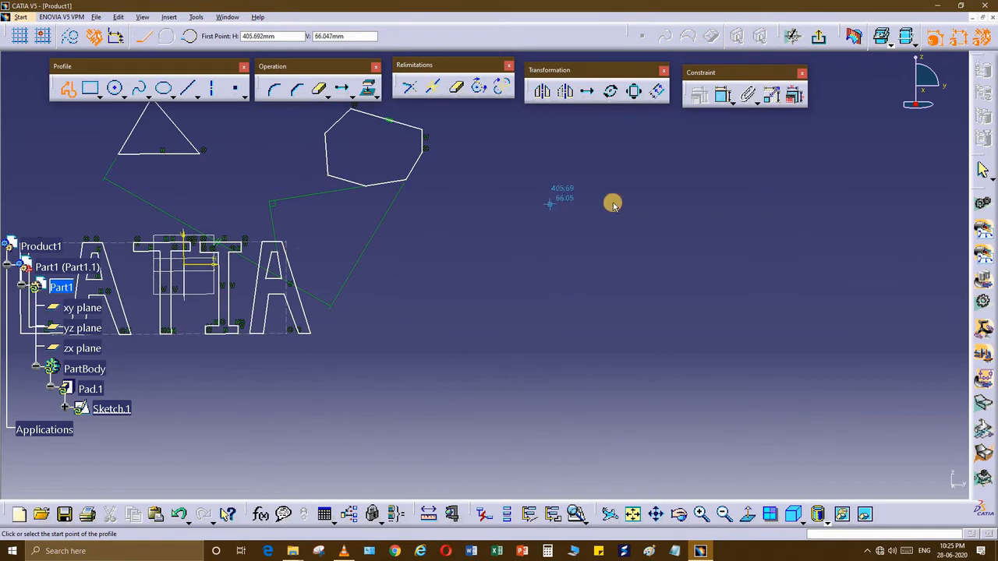
left_click(547, 201)
left_click(638, 200)
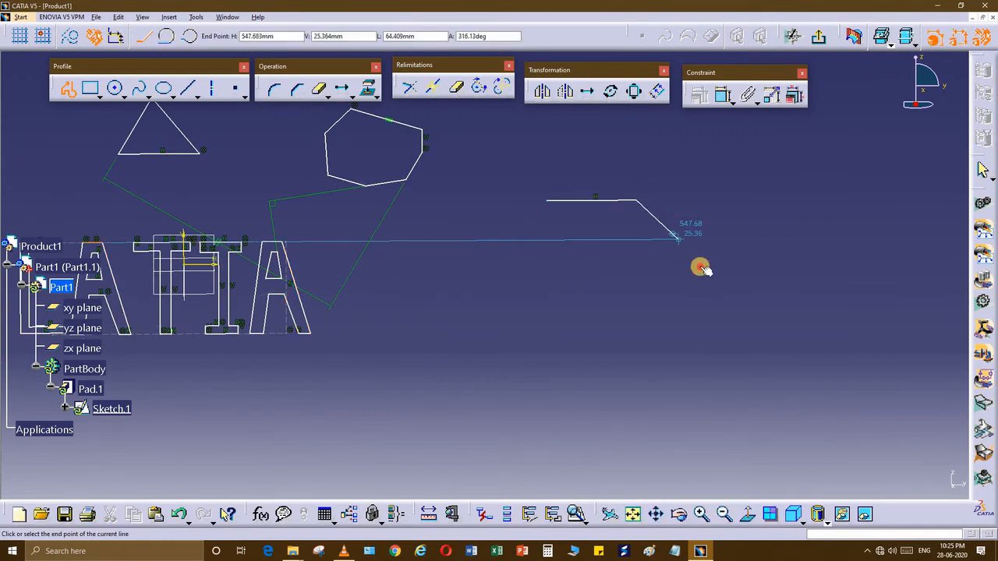
left_click(700, 266)
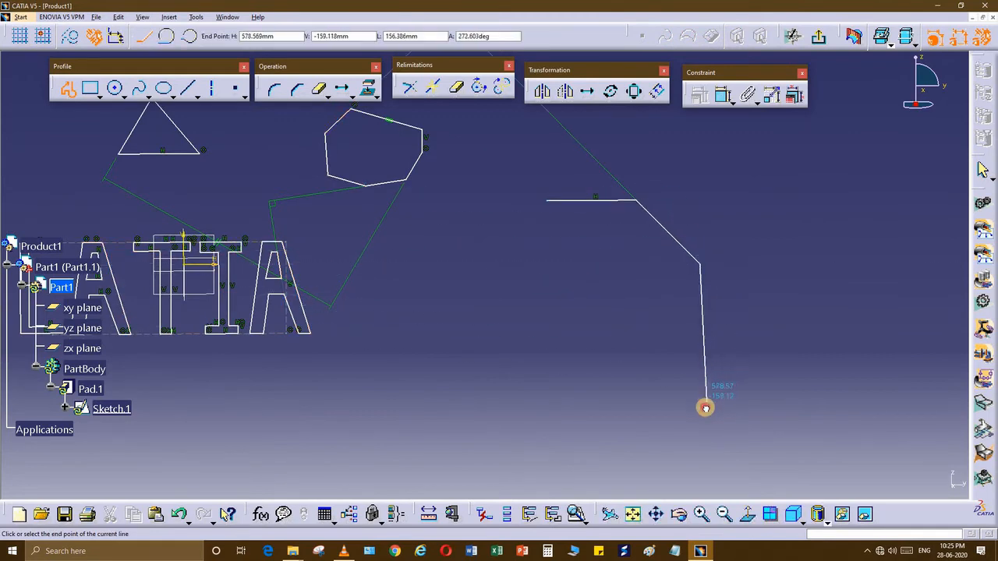
left_click(704, 404)
Step: Add the bottom and left sides, closing the eight-sided profile at its start point
middle_click_drag(675, 417, 668, 439)
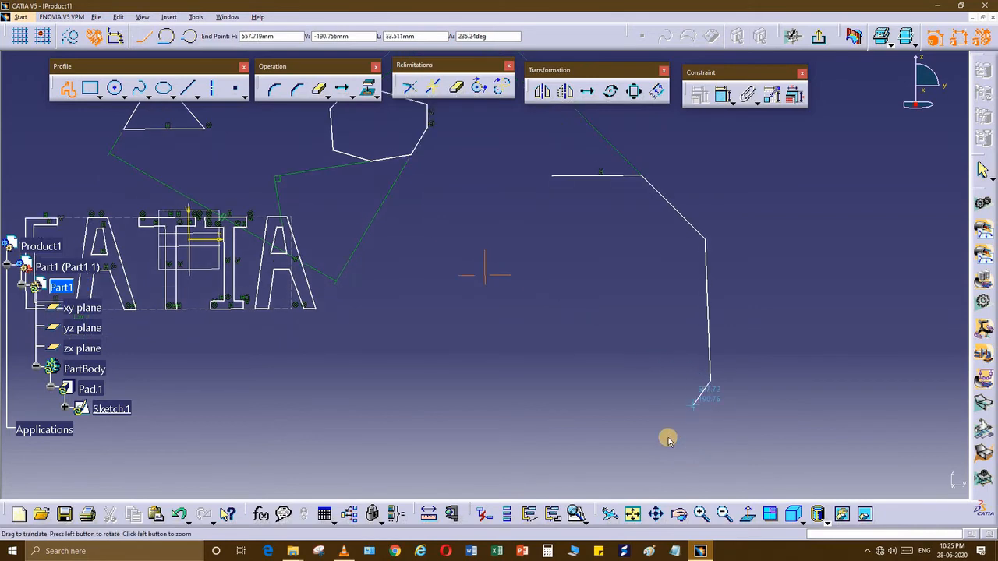
left_click(665, 447)
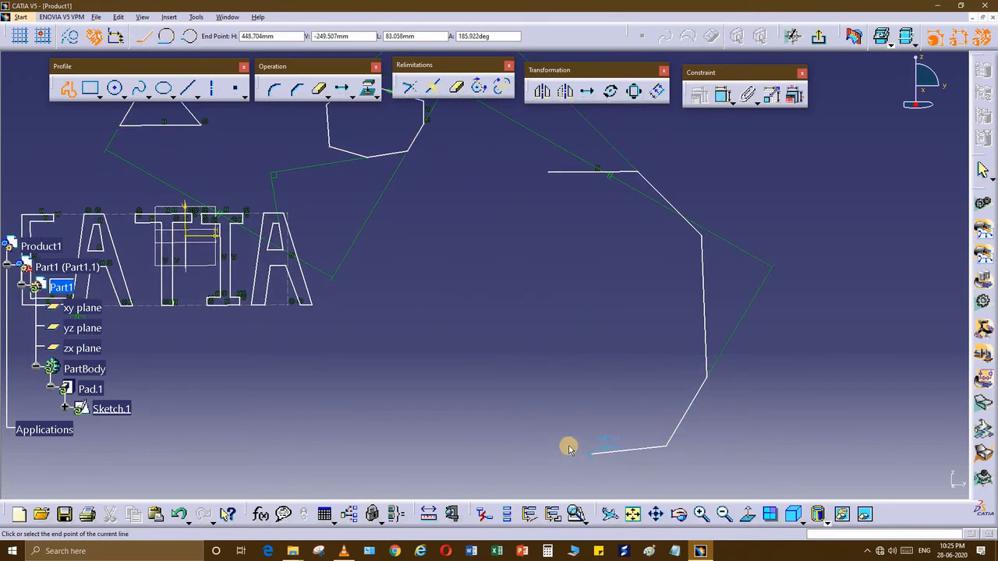
left_click(568, 447)
left_click(518, 386)
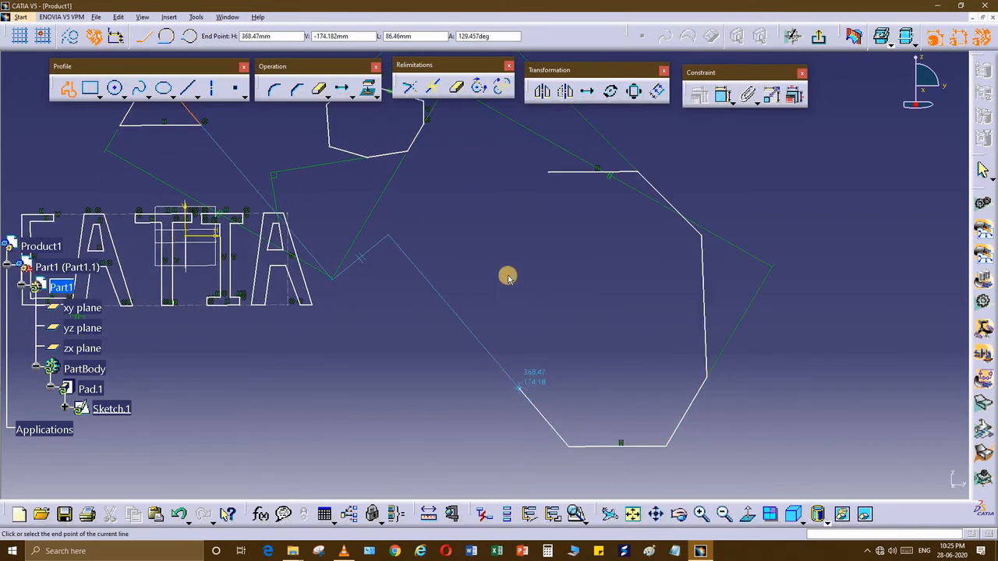
left_click(513, 233)
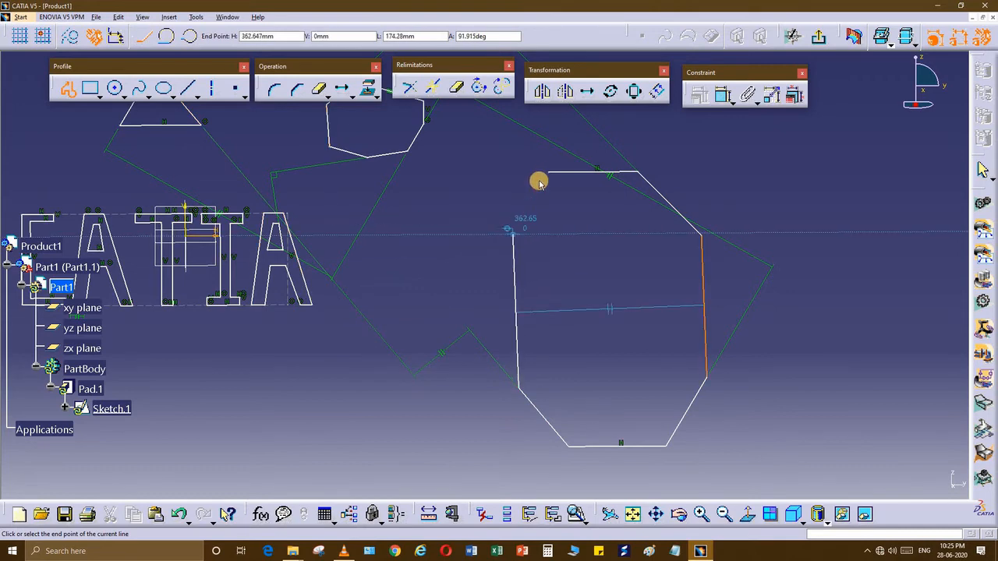
left_click(548, 171)
left_click(607, 255)
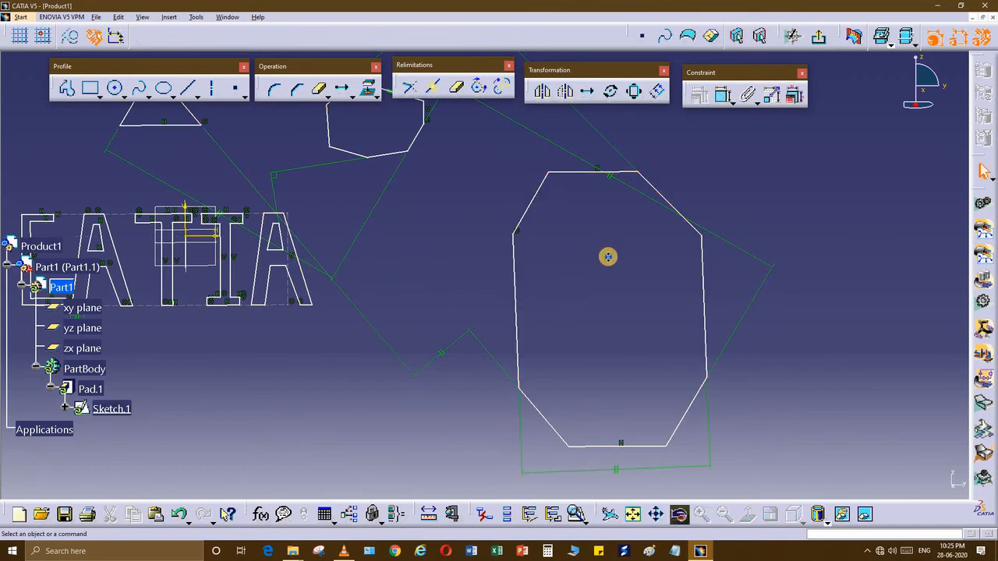
middle_click_drag(372, 469, 411, 436)
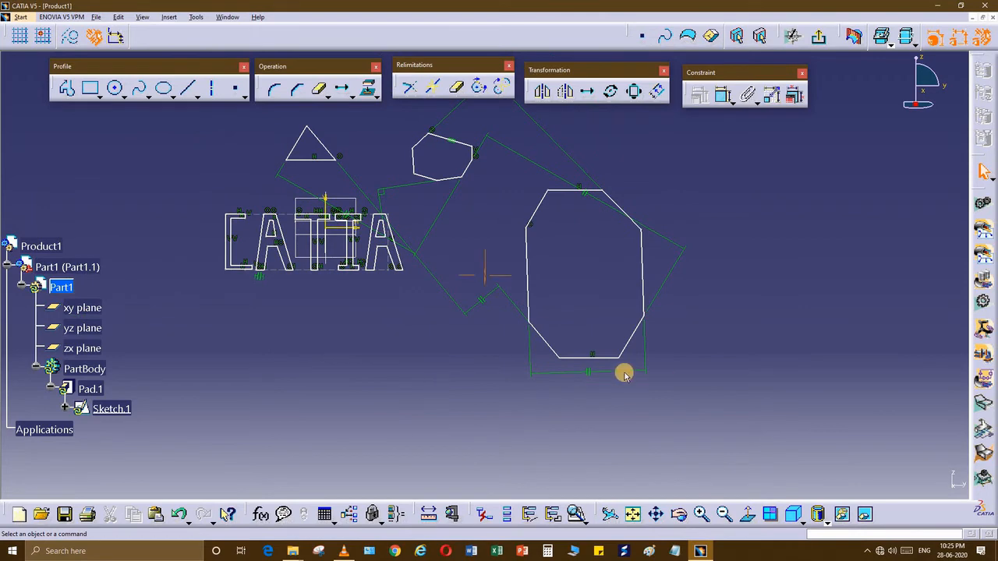
middle_click_drag(453, 269, 534, 300)
mouse_move(534, 300)
middle_mouse_down("ctrl")
mouse_move(521, 317)
mouse_move(460, 335)
middle_mouse_up("ctrl")
mouse_move(456, 315)
middle_mouse_down()
mouse_move(378, 314)
mouse_move(343, 273)
middle_mouse_up()
mouse_move(283, 332)
middle_mouse_down()
mouse_move(350, 339)
mouse_move(427, 328)
middle_mouse_up()
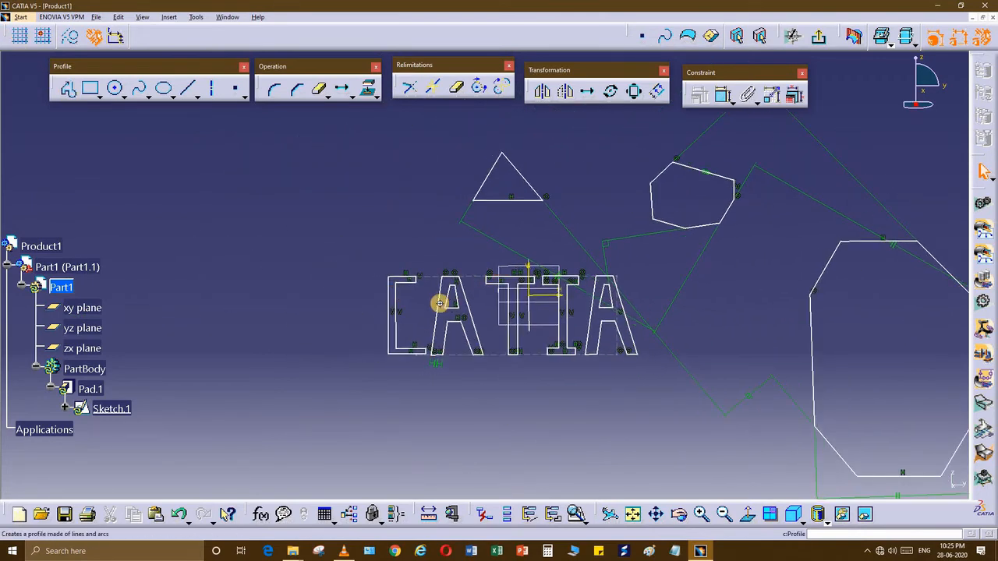
scroll(442, 298, "up", 1)
mouse_move(386, 325)
middle_mouse_down()
mouse_move(433, 337)
mouse_move(392, 310)
mouse_move(205, 259)
middle_mouse_up()
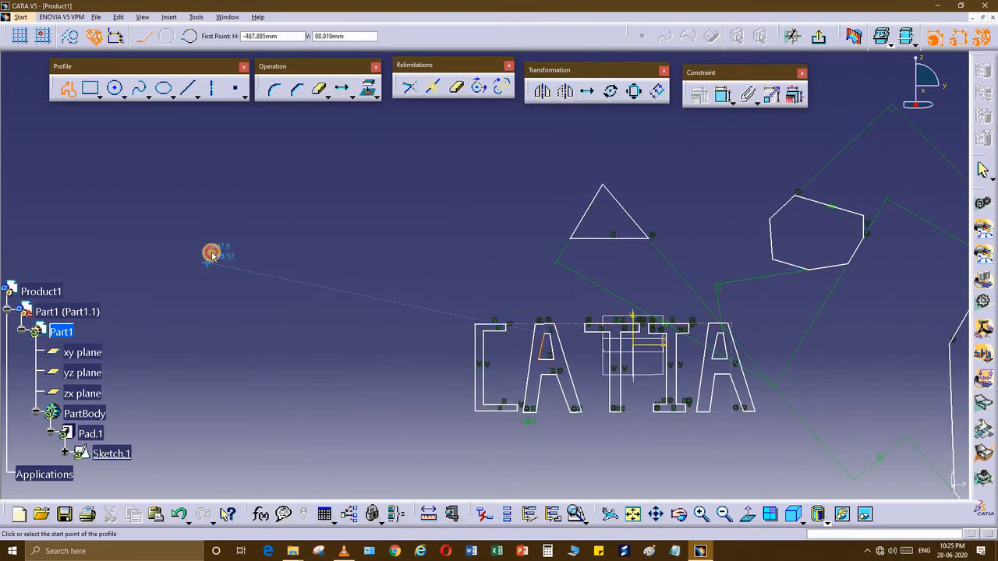
Step: Draw a closed profile left of the triangle: two straight segments, a tangent arc, then back to the start
left_click(207, 257)
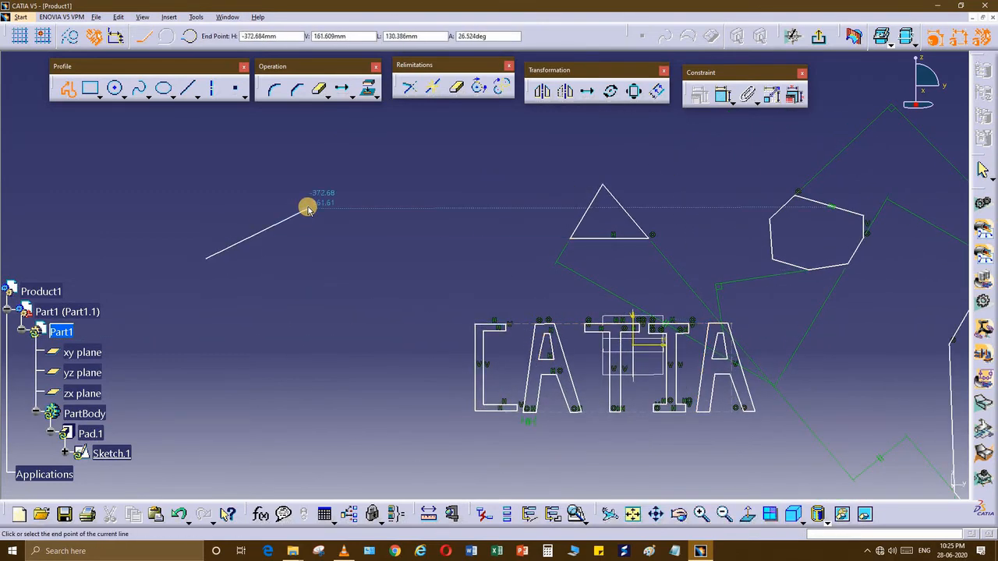
left_click(399, 209)
middle_click_drag(406, 215, 447, 160, "ctrl")
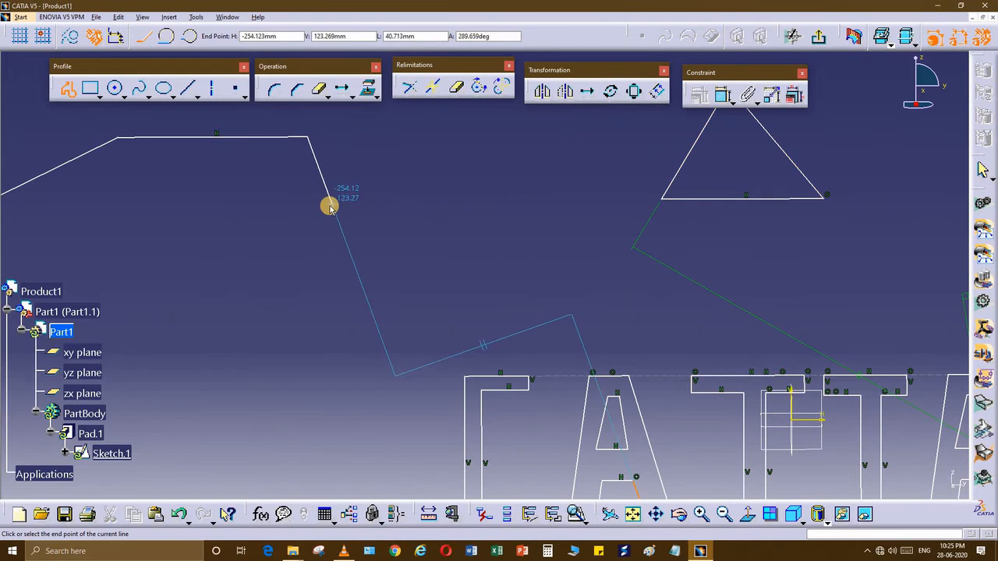
left_click(329, 206)
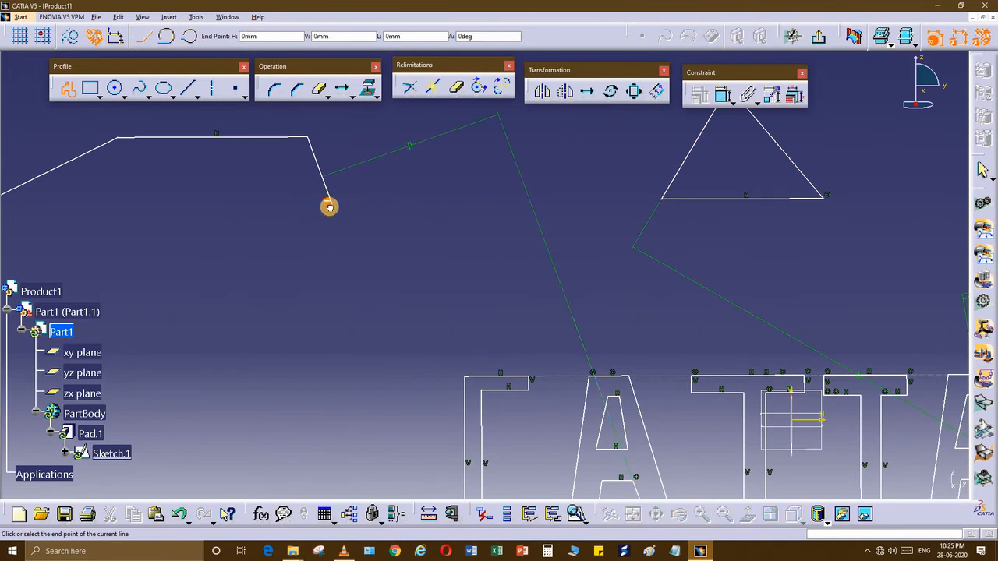
left_click_drag(329, 209, 312, 259)
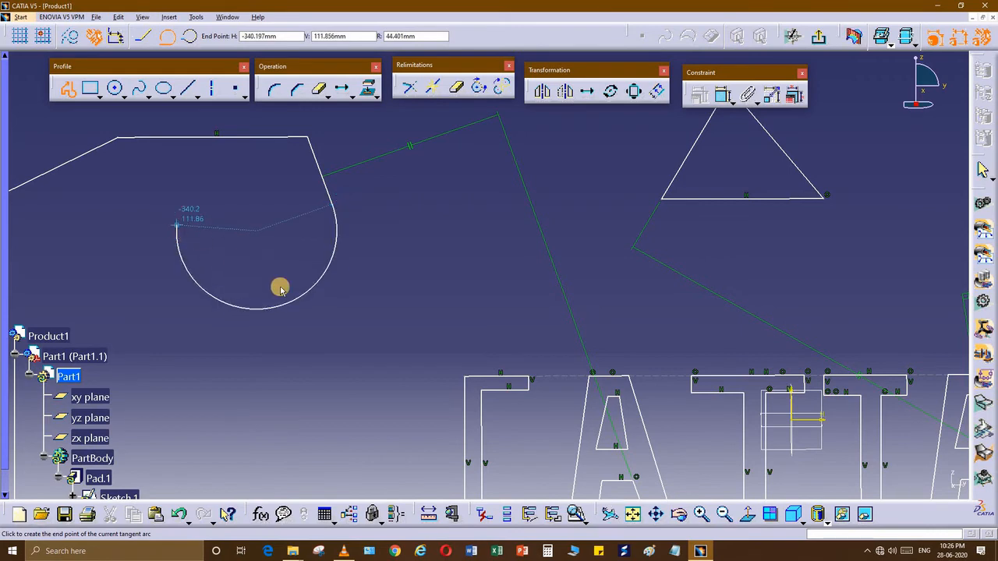
middle_click_drag(178, 226, 280, 286)
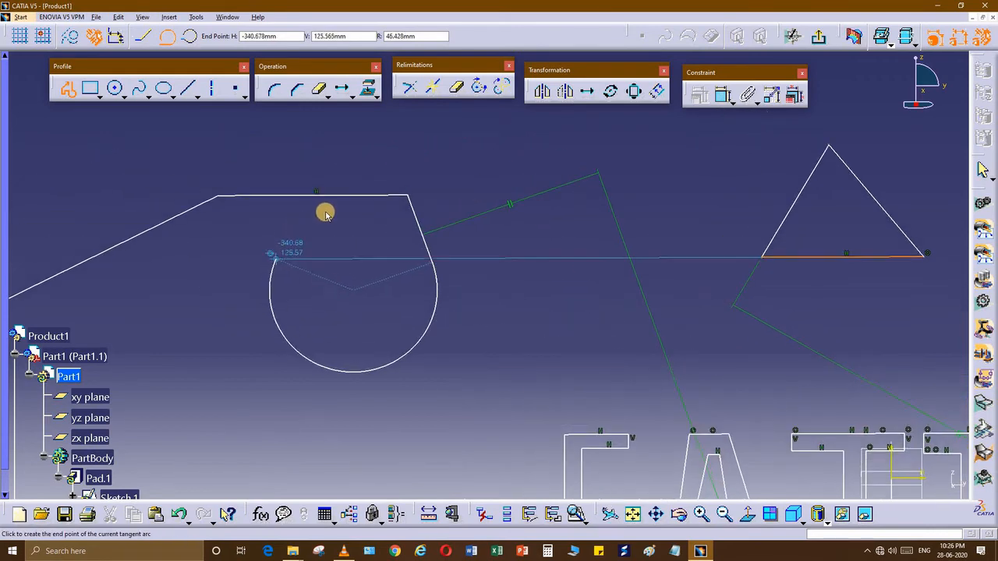
left_click(275, 294)
middle_click_drag(203, 389, 501, 279)
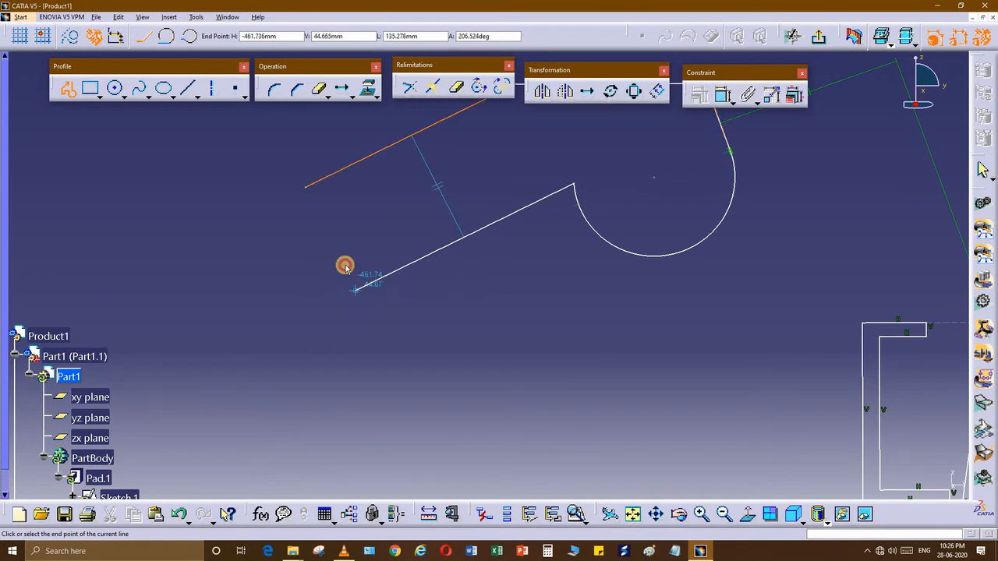
left_click(304, 186)
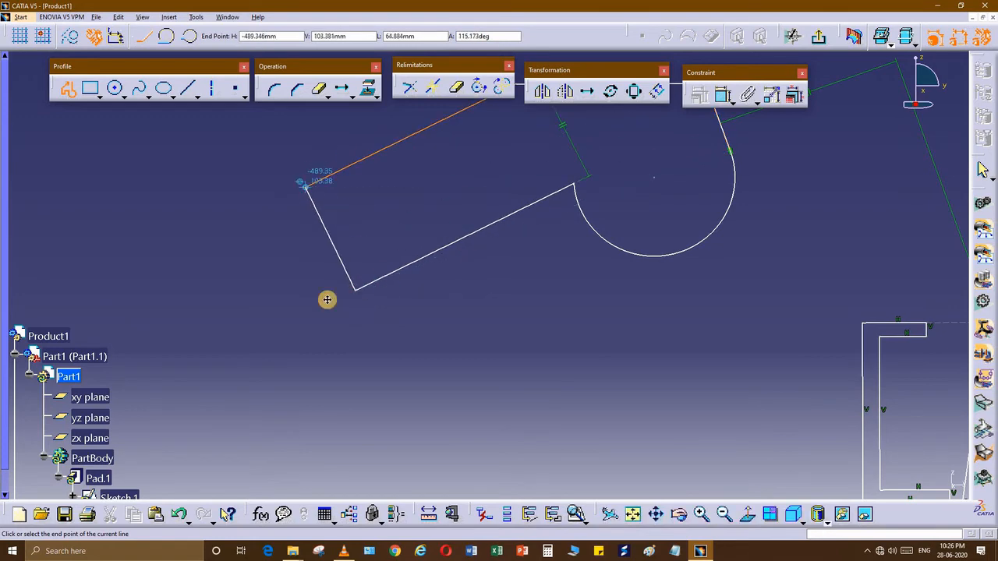
mouse_move(366, 356)
middle_mouse_down()
mouse_move(332, 370)
mouse_move(397, 350)
mouse_move(312, 383)
mouse_move(341, 396)
middle_mouse_up()
mouse_move(363, 343)
middle_mouse_down()
mouse_move(348, 385)
mouse_move(316, 404)
middle_mouse_up()
middle_click_drag(332, 270, 315, 315)
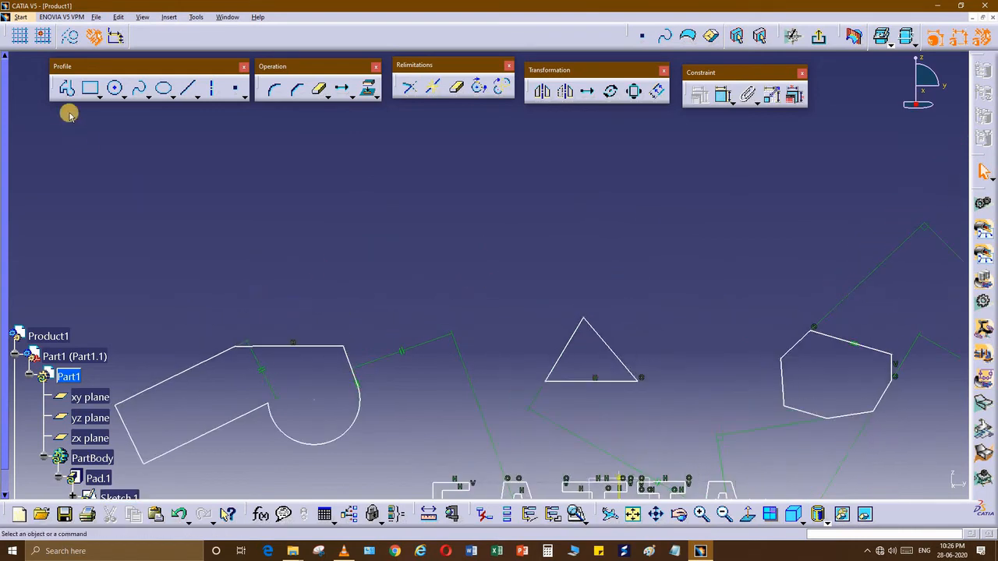
Step: Draw a closed profile above the triangle with horizontal and vertical lines joined by two tangent arcs
left_click(334, 153)
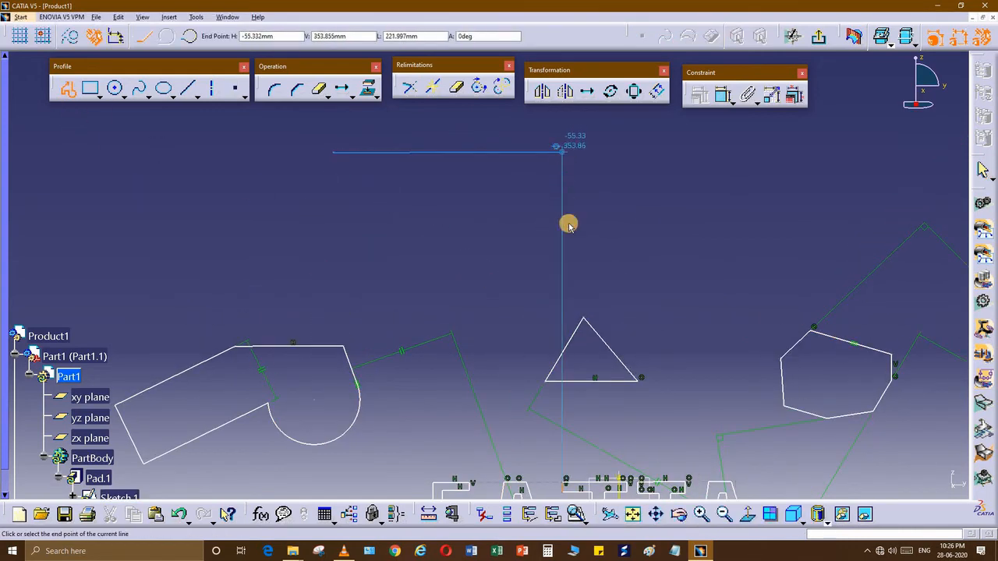
left_click(569, 225)
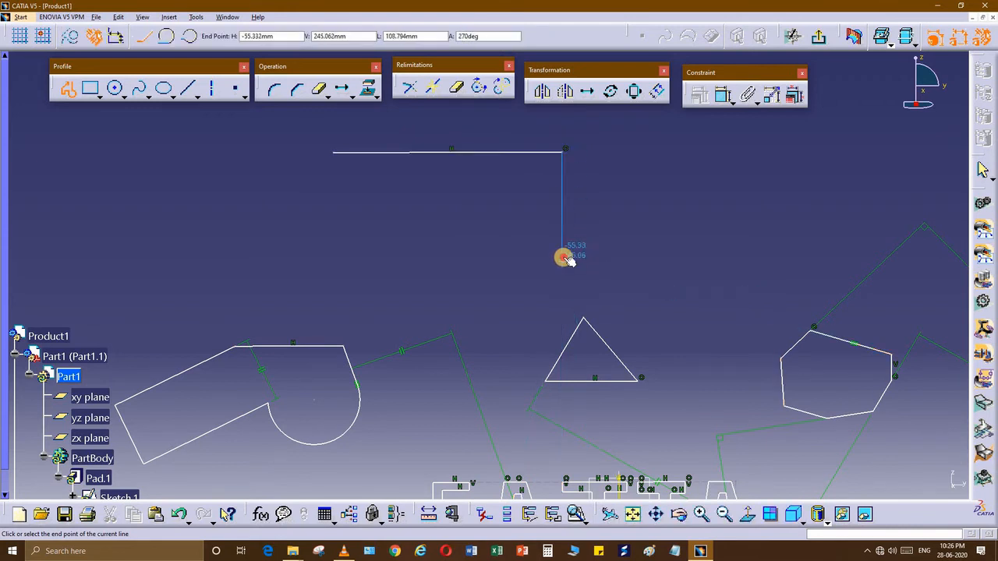
left_click(555, 256)
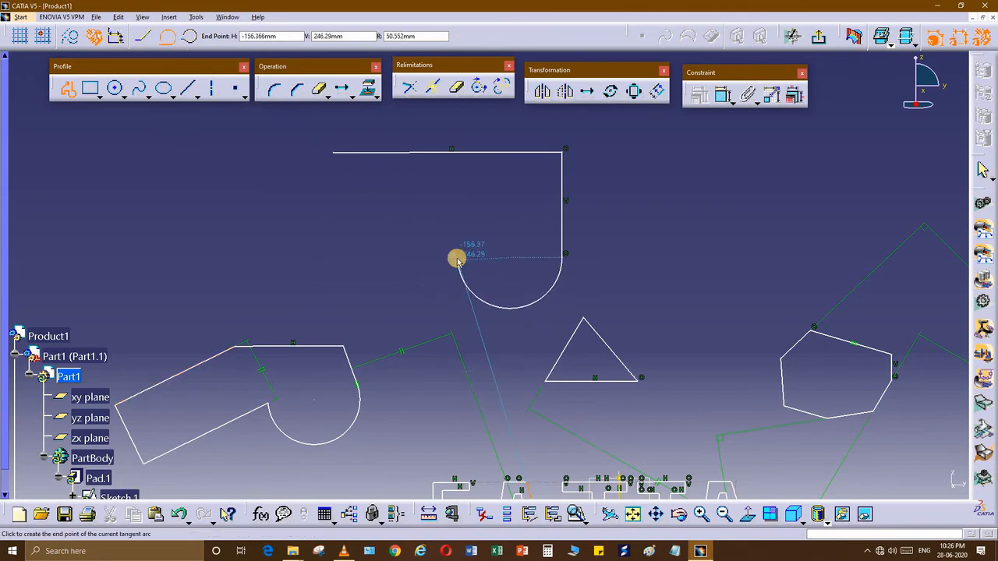
left_click(320, 268)
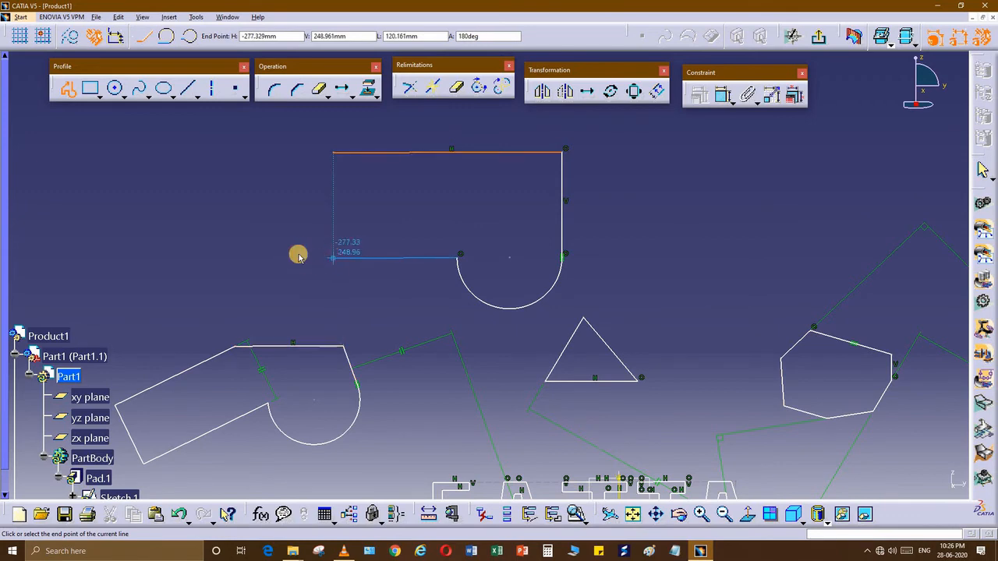
left_click(333, 258)
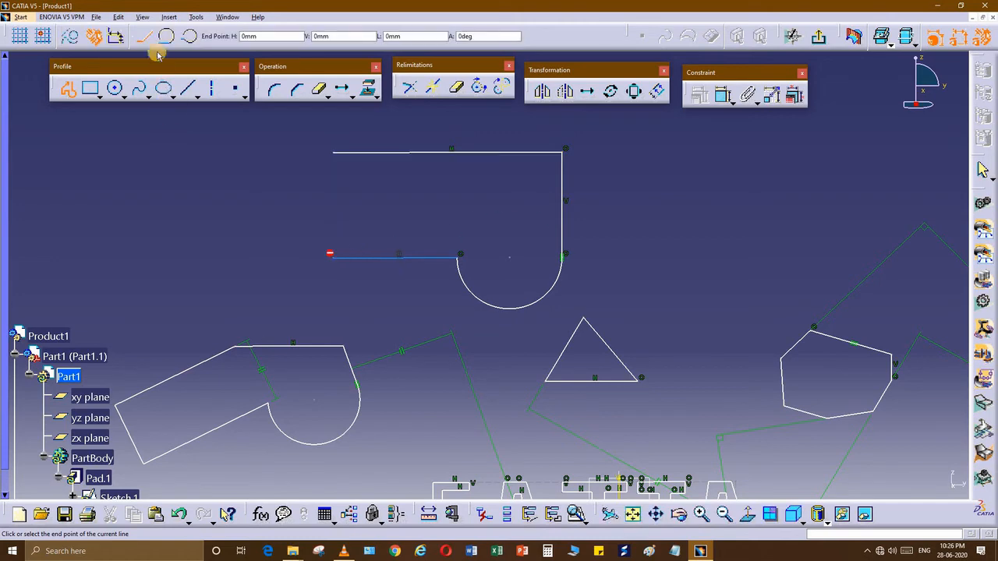
left_click(336, 152)
mouse_move(484, 345)
middle_mouse_down()
mouse_move(476, 352)
mouse_move(439, 327)
mouse_move(426, 292)
mouse_move(351, 245)
mouse_move(312, 257)
middle_mouse_up()
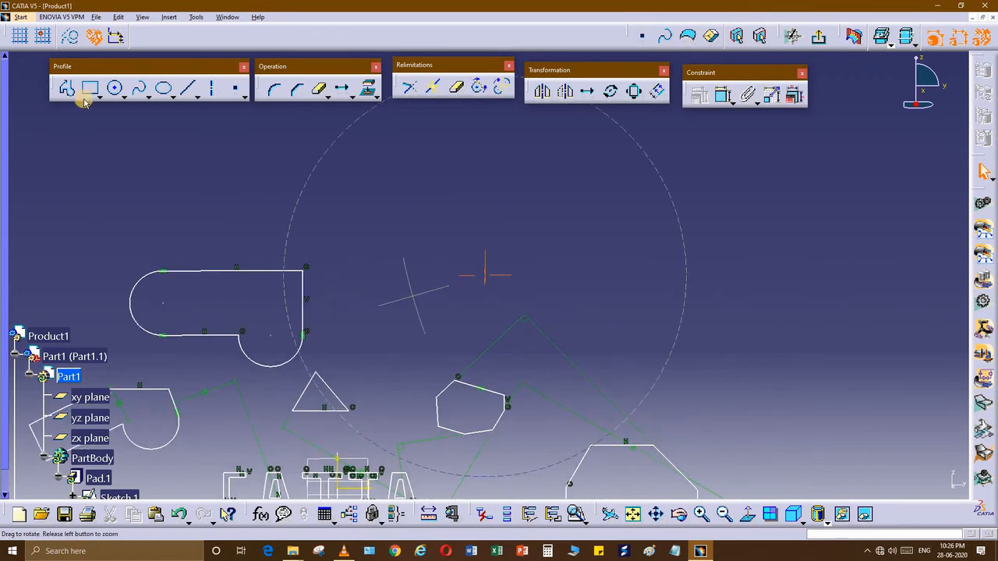
Step: Draw two parallel horizontal lines, one beneath the other, with the Line tool
middle_click_drag(86, 102, 94, 98)
left_click(191, 92)
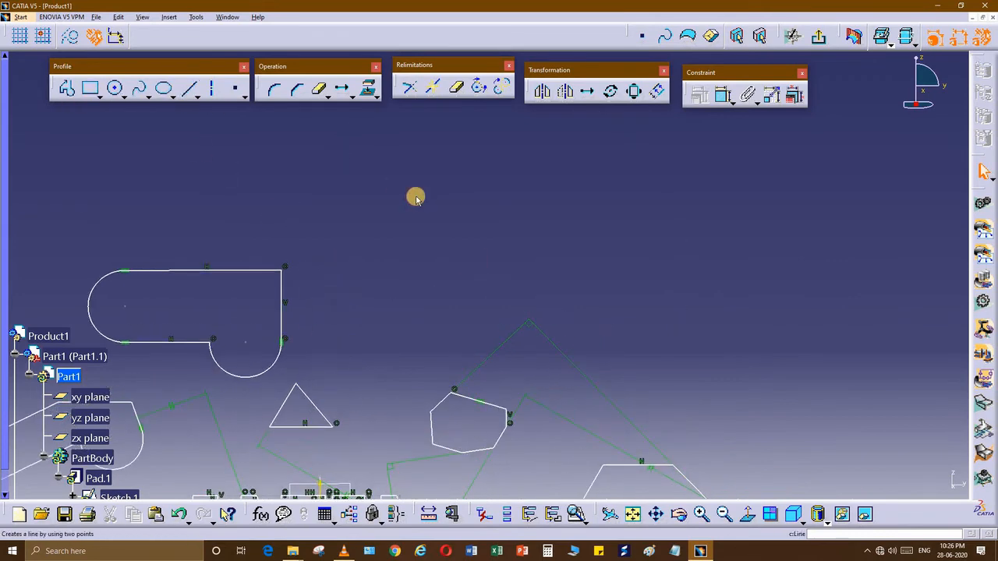
left_click(422, 202)
left_click(660, 201)
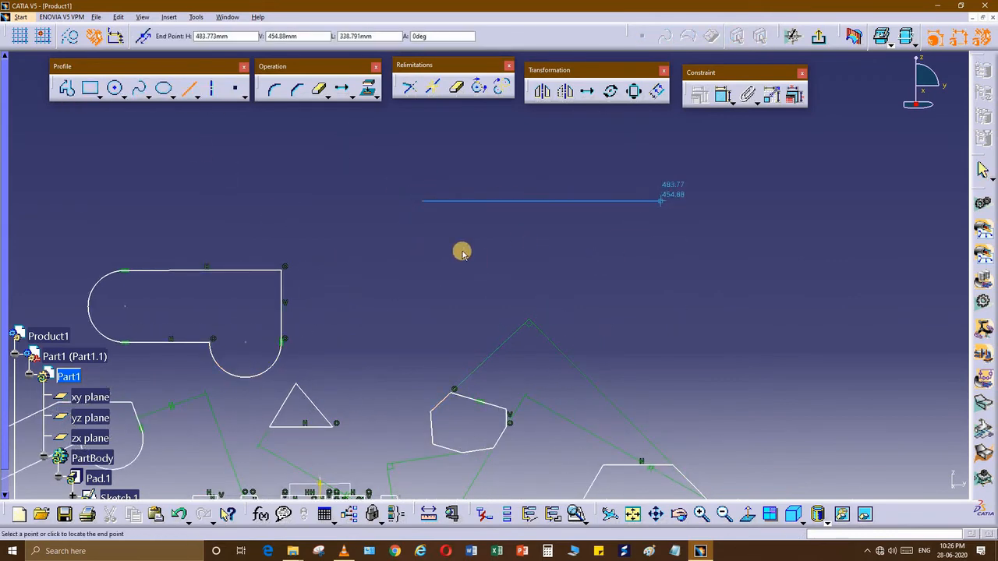
middle_click_drag(484, 276, 403, 258)
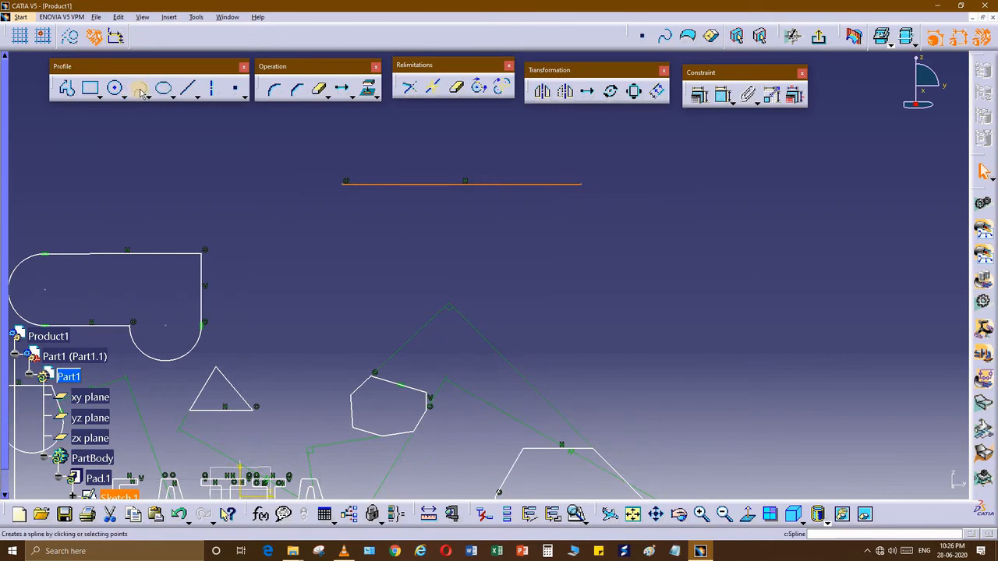
left_click(190, 91)
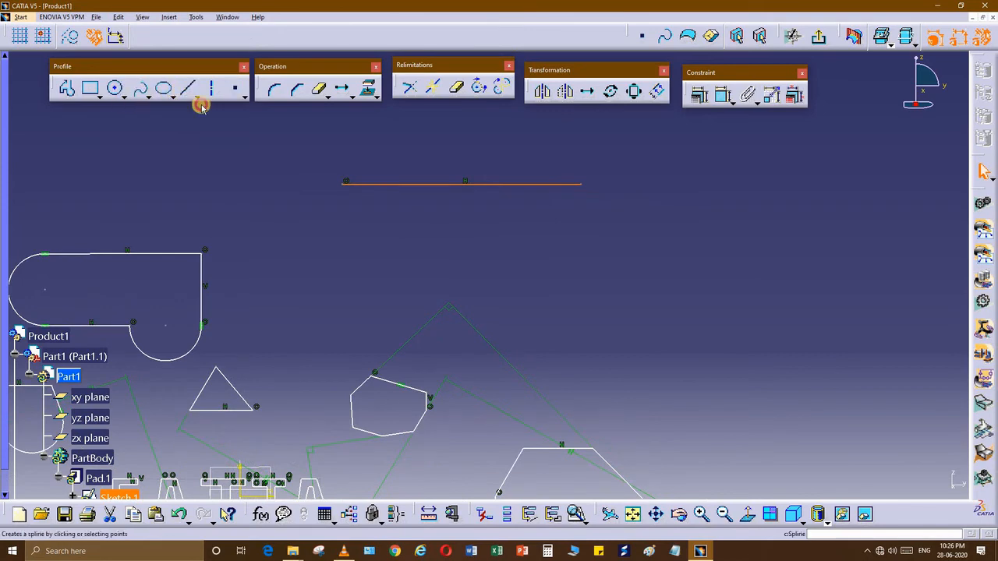
left_click(344, 288)
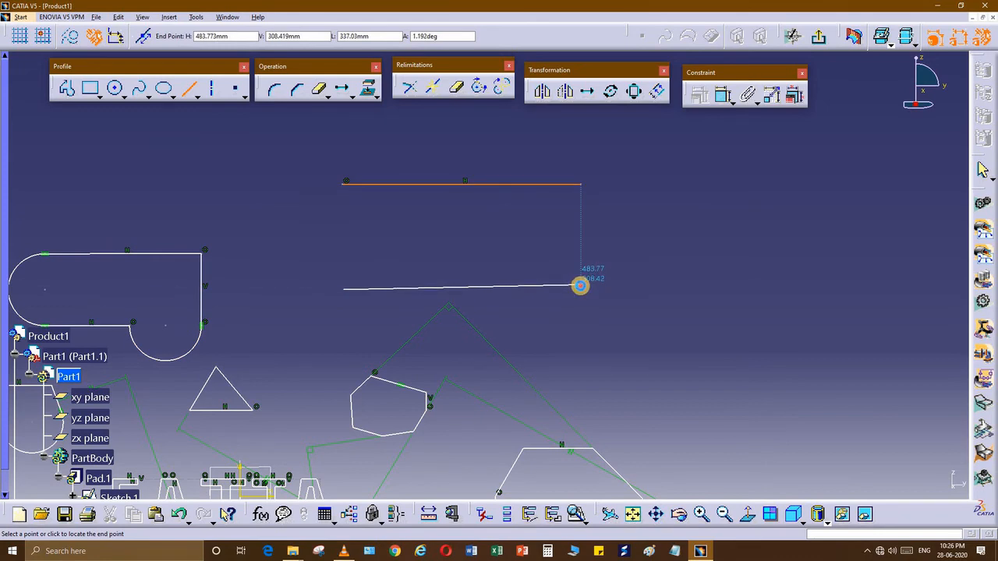
left_click(581, 284)
left_click(441, 276)
middle_click_drag(306, 189, 273, 209)
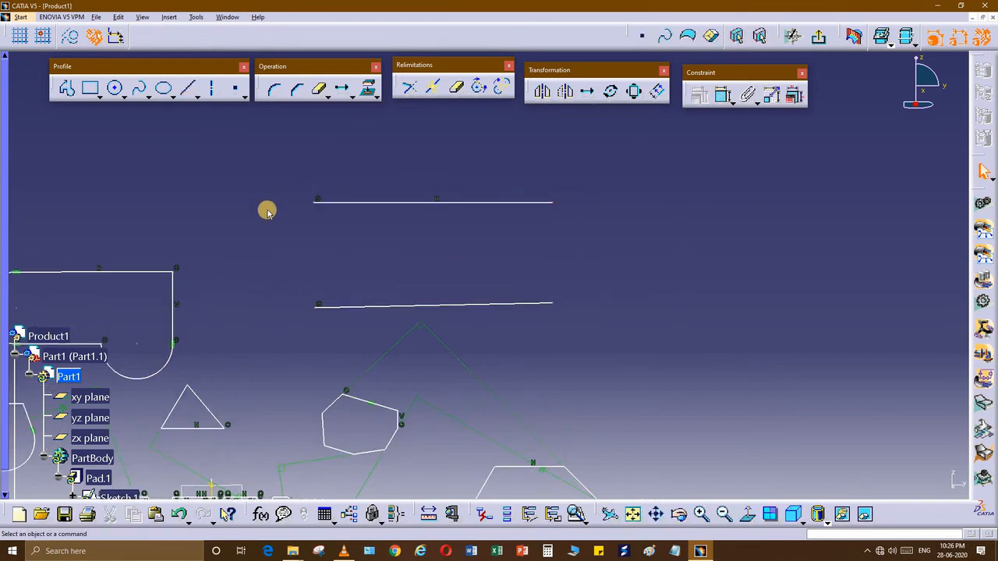
middle_click_drag(414, 244, 382, 234)
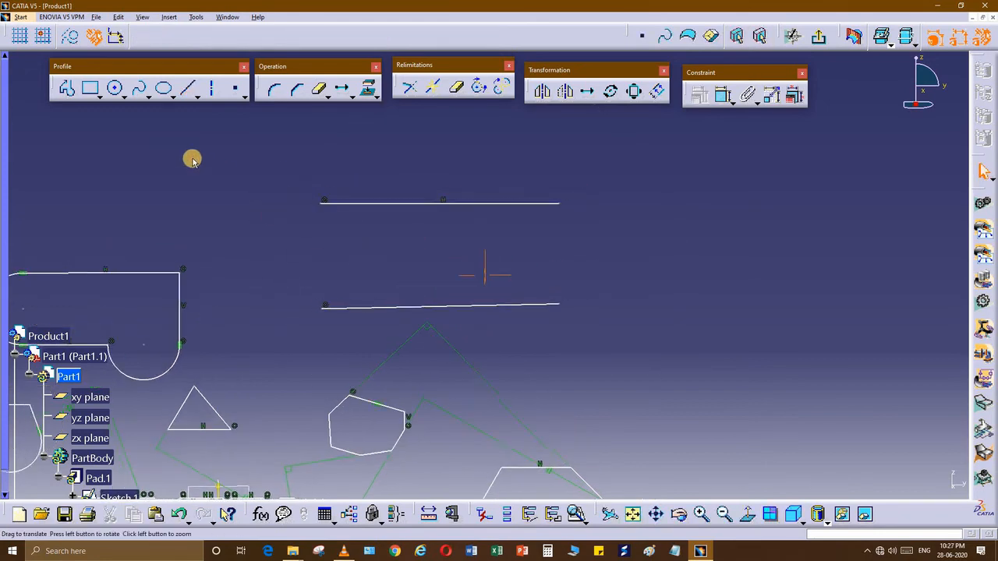
Step: Join the lines' ends with a Profile: arc on the left, crossing diagonals and a vertical on the right
left_click(71, 90)
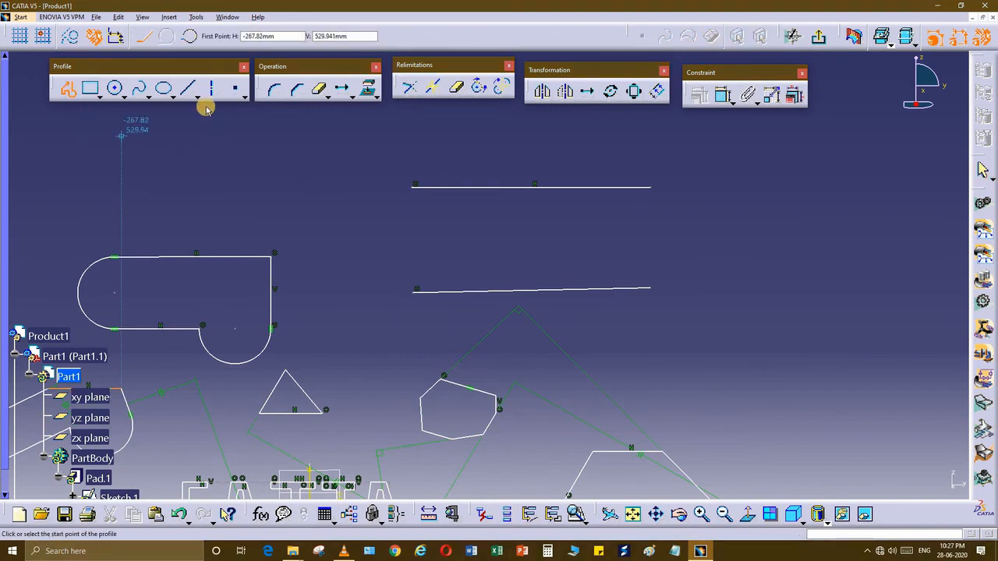
left_click(414, 187)
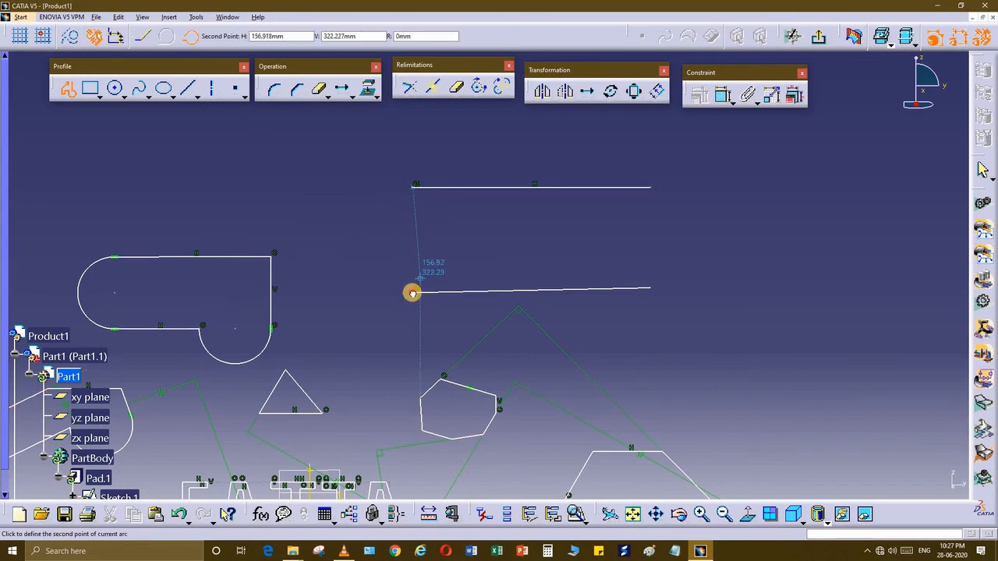
left_click(389, 261)
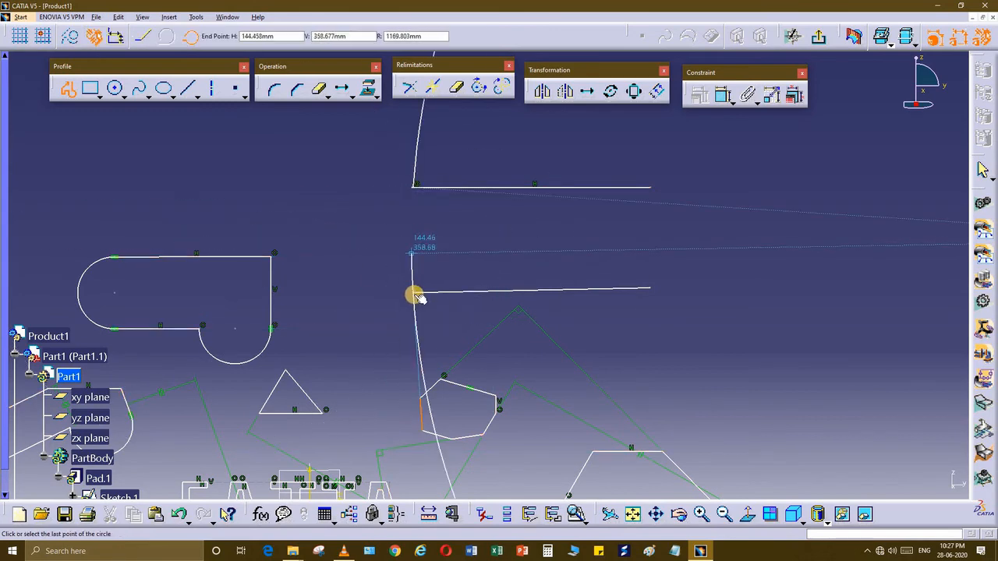
mouse_move(450, 261)
middle_mouse_down()
mouse_move(397, 292)
mouse_move(407, 289)
middle_mouse_up()
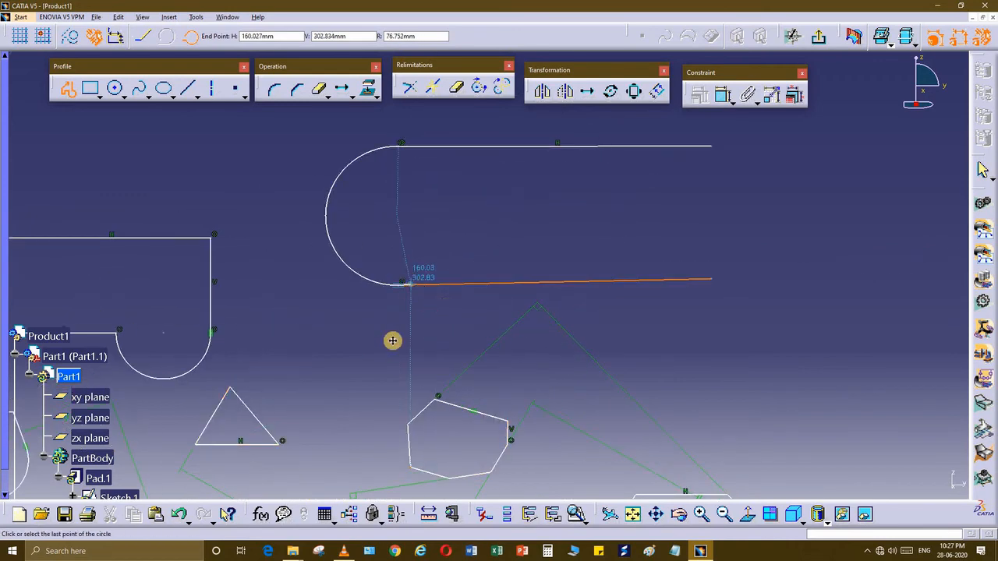
left_click(411, 285)
middle_click_drag(393, 340, 375, 351)
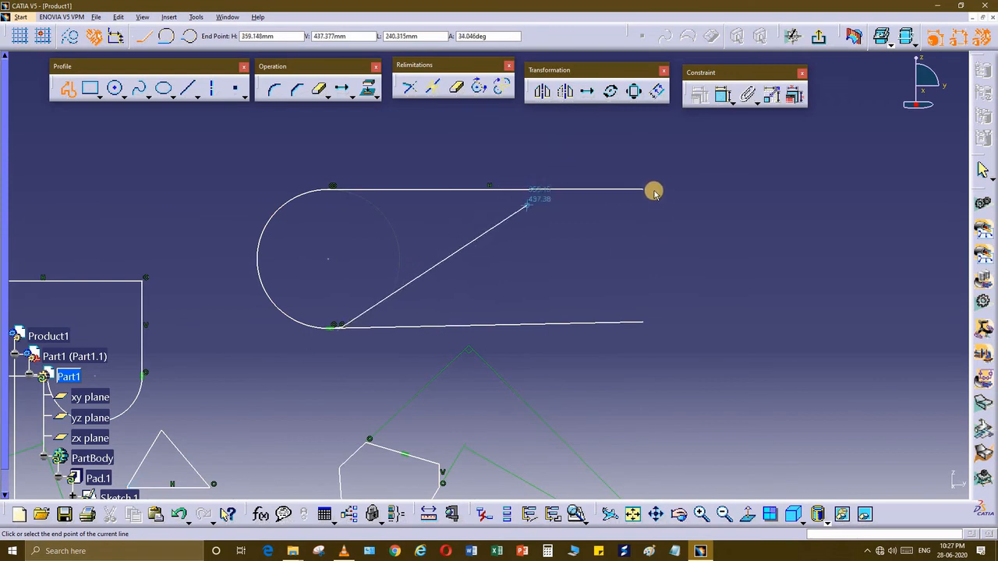
left_click(644, 190)
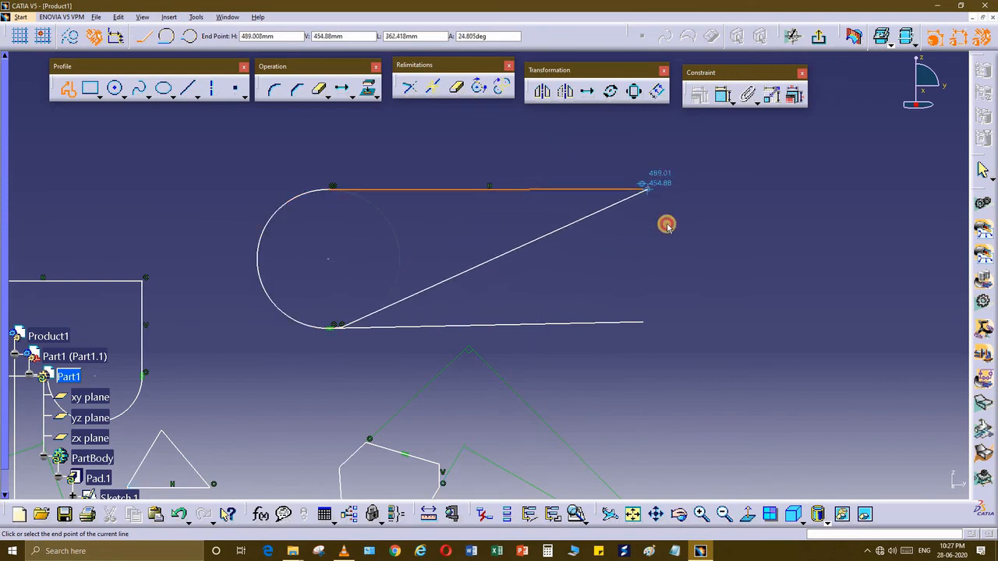
left_click(644, 321)
middle_click_drag(534, 345, 553, 371)
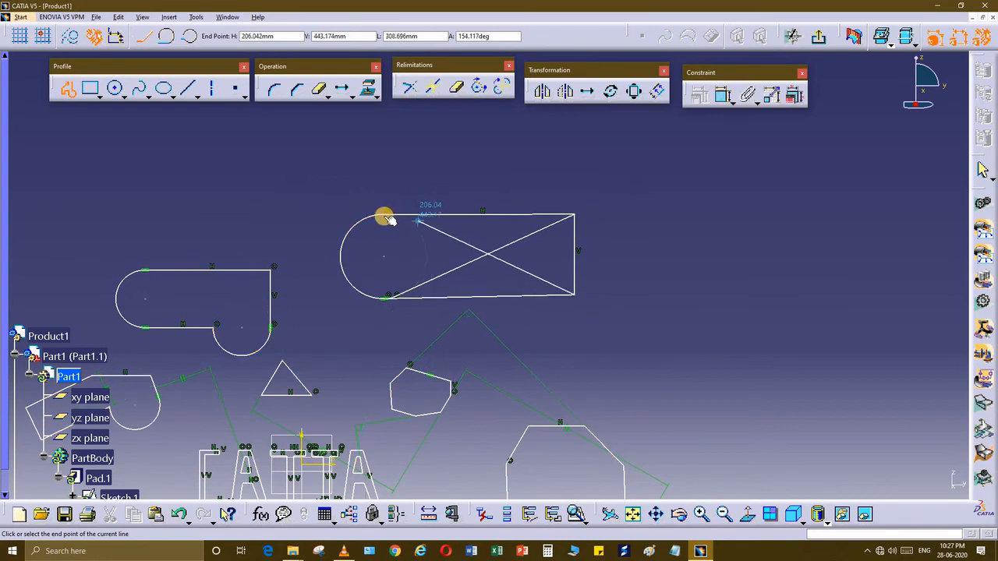
left_click(385, 214)
left_click(543, 327)
mouse_move(496, 315)
middle_mouse_down()
mouse_move(487, 273)
mouse_move(461, 338)
mouse_move(513, 252)
mouse_move(519, 256)
mouse_move(467, 325)
mouse_move(492, 327)
mouse_move(518, 312)
mouse_move(390, 356)
mouse_move(499, 285)
mouse_move(504, 352)
mouse_move(571, 452)
mouse_move(573, 496)
middle_mouse_up()
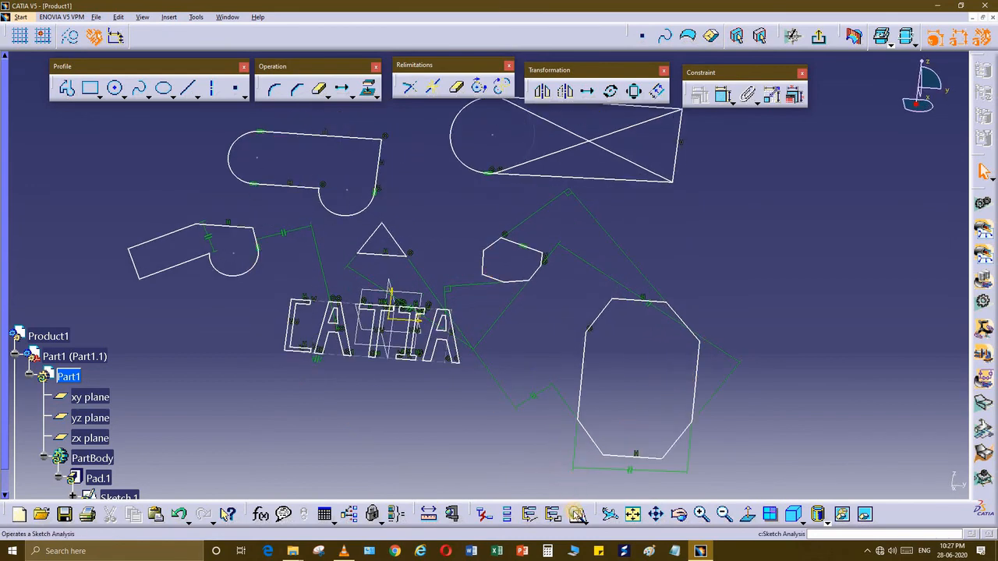
Step: Delete the isolated Line.137 and Line.136 with Sketch Analysis's Delete Geometry, then close the dialog
left_click(577, 515)
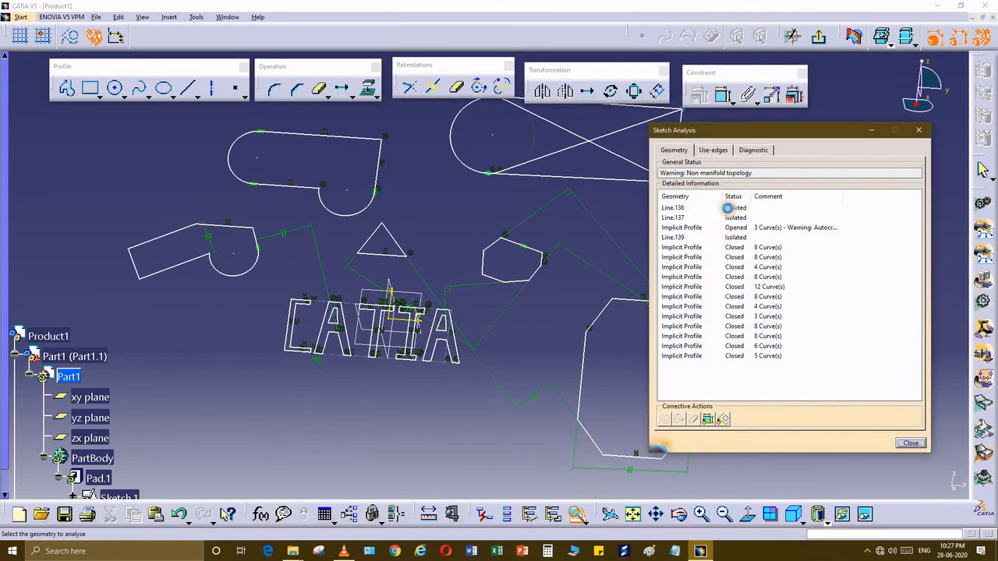
left_click(726, 208)
middle_click_drag(528, 263, 412, 383)
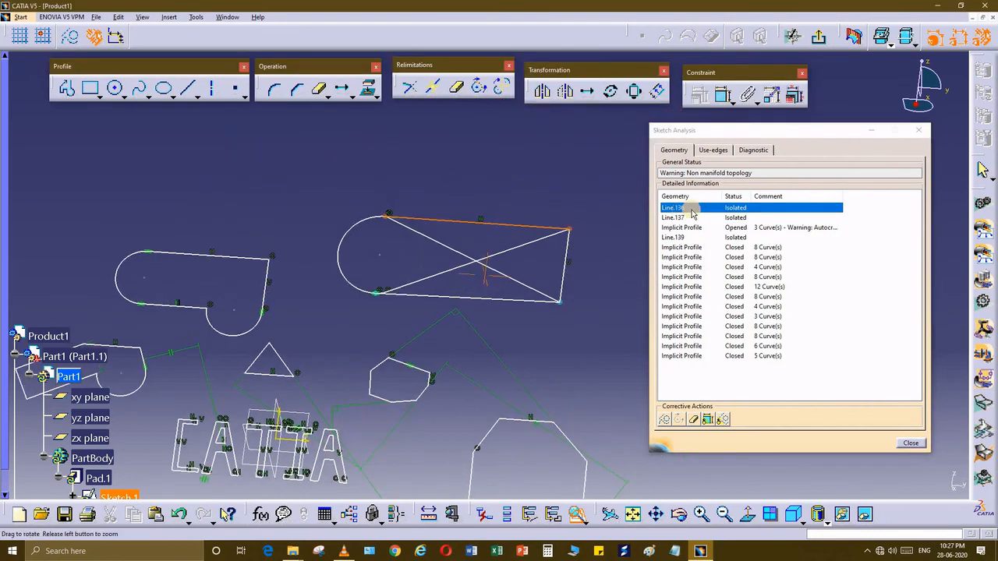
left_click(720, 218)
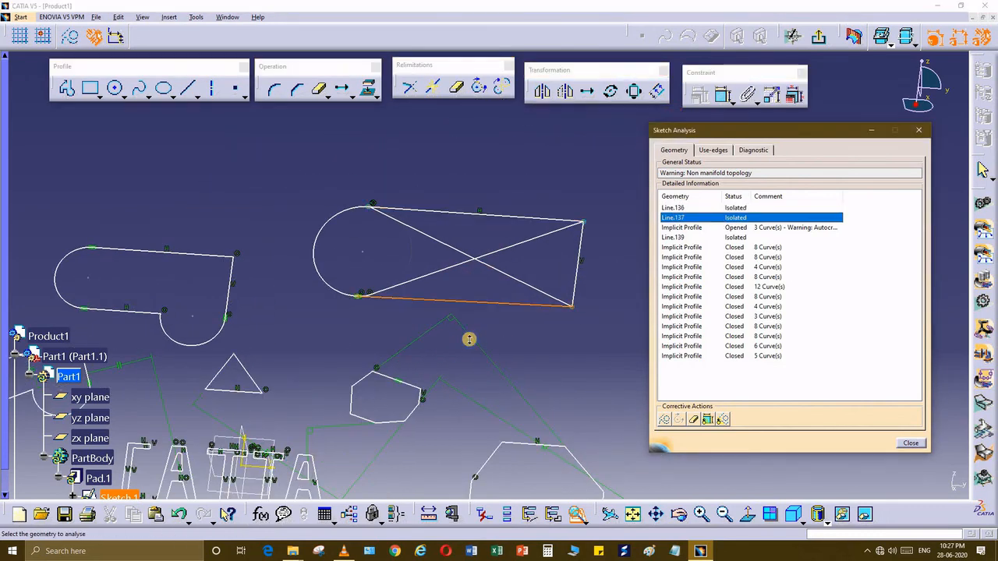
middle_click_drag(469, 339, 475, 336)
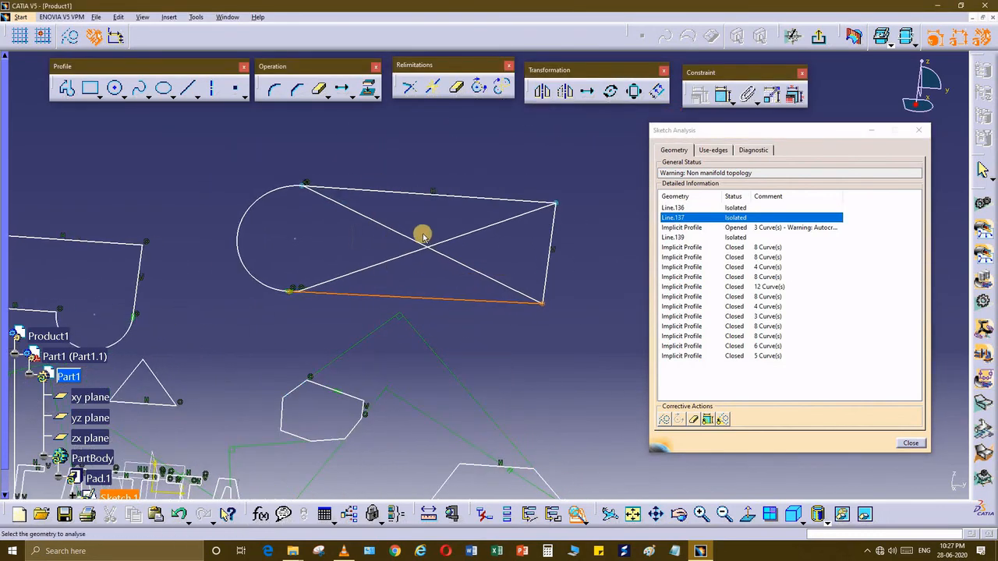
middle_click_drag(445, 353, 630, 288)
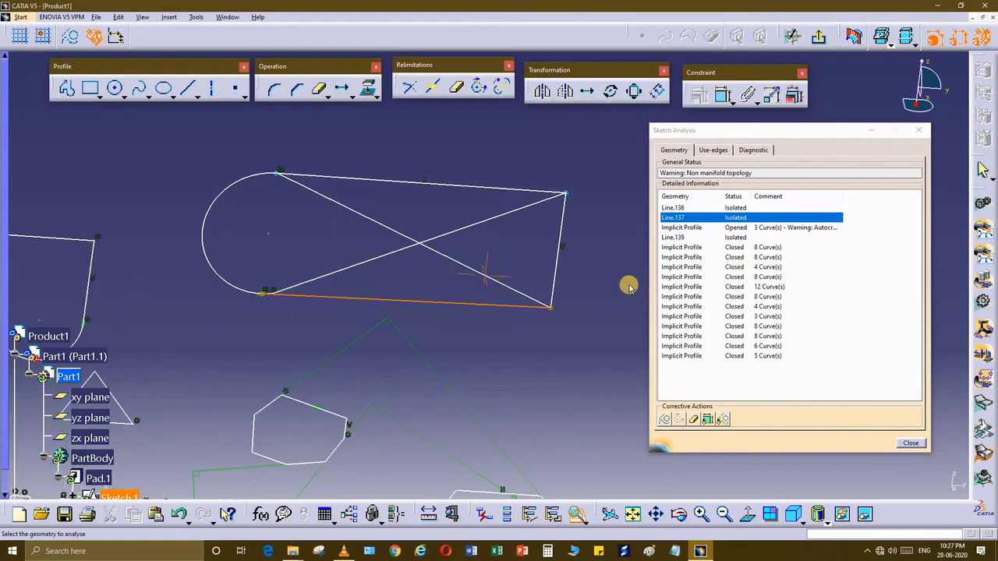
left_click(695, 419)
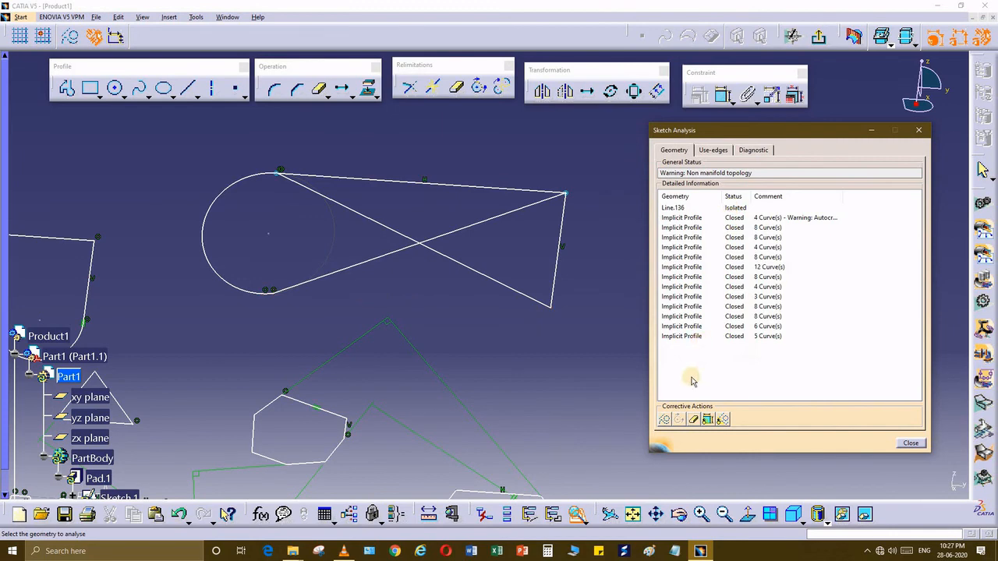
left_click(683, 208)
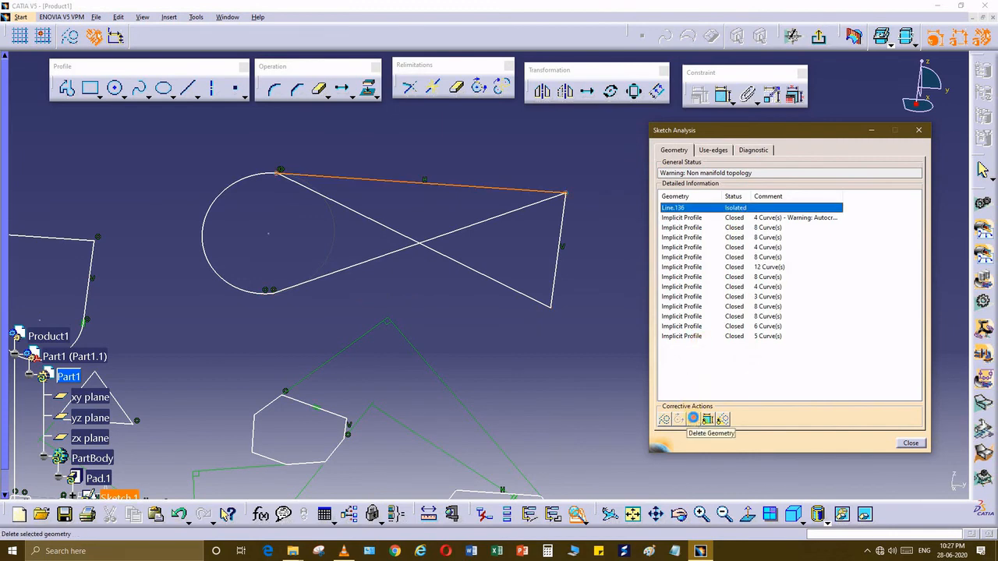
left_click(695, 420)
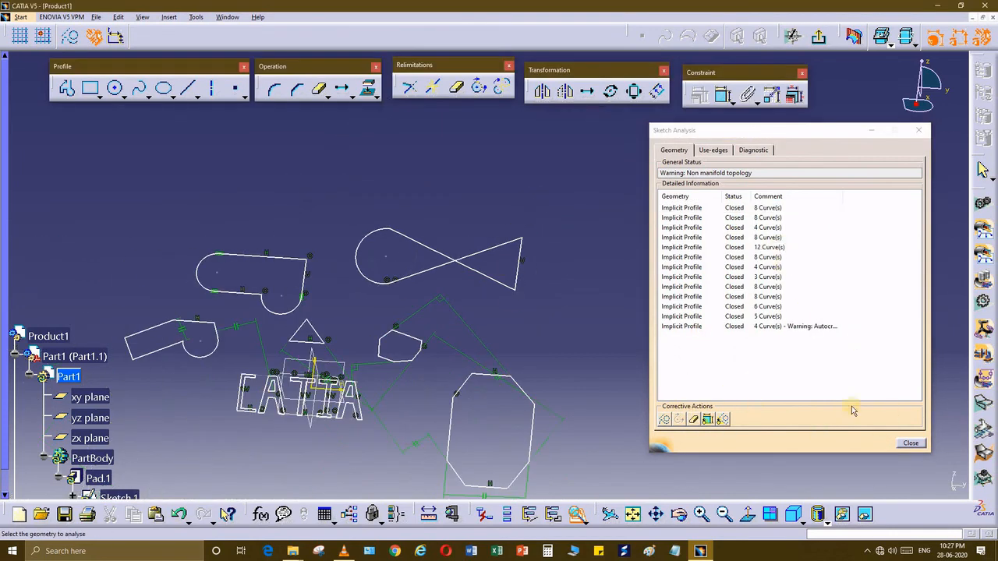
key("Escape")
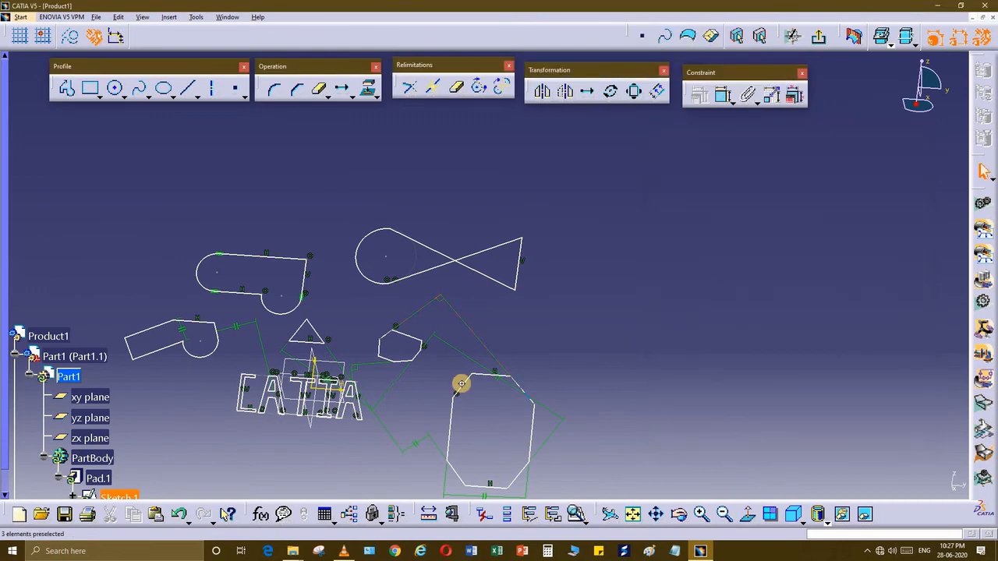
mouse_move(460, 383)
middle_mouse_down()
mouse_move(639, 319)
mouse_move(586, 470)
mouse_move(537, 340)
mouse_move(507, 379)
mouse_move(421, 441)
mouse_move(470, 335)
mouse_move(444, 355)
middle_mouse_up()
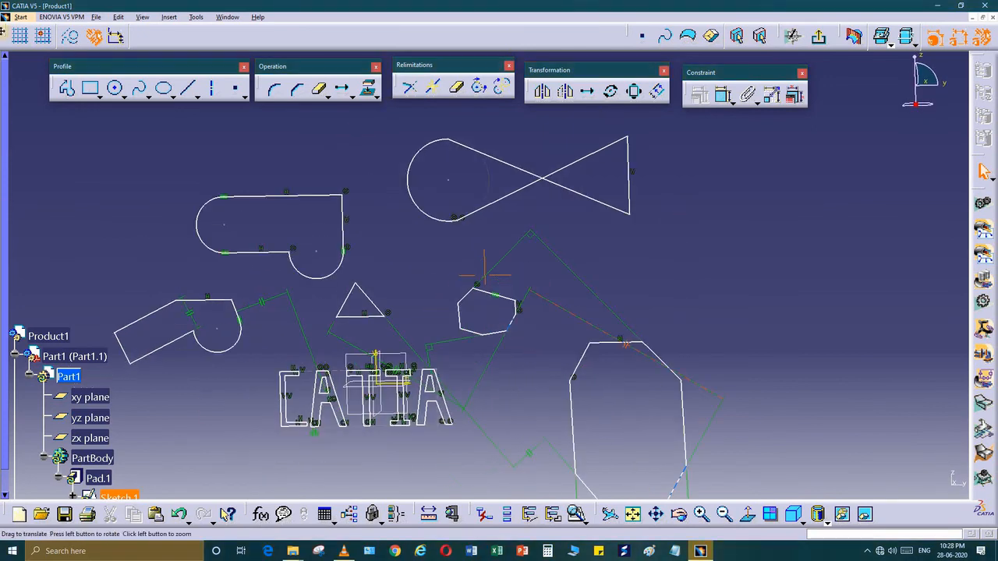